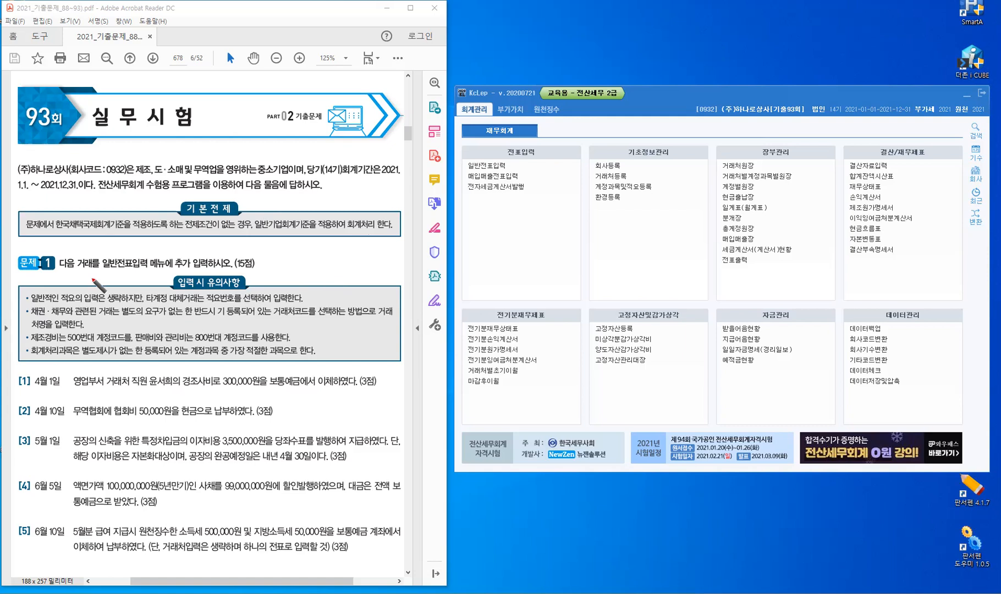
Step: Mark the phrase breaks around 적요, 생략하지만 and 적요번호 in Problem 1's first note with short red pen strokes
{"action": "left_click_drag", "start_coordinate": [56, 289], "coordinate": [57, 296]}
{"action": "left_click_drag", "start_coordinate": [60, 289], "coordinate": [61, 296]}
{"action": "left_click_drag", "start_coordinate": [121, 291], "coordinate": [122, 299]}
{"action": "left_click_drag", "start_coordinate": [124, 291], "coordinate": [126, 299]}
{"action": "left_click_drag", "start_coordinate": [140, 290], "coordinate": [143, 298]}
{"action": "left_click_drag", "start_coordinate": [234, 292], "coordinate": [234, 299]}
{"action": "left_click_drag", "start_coordinate": [238, 292], "coordinate": [237, 299]}
Step: Highlight "채권·채무" in the second note of Problem 1
{"action": "left_click", "coordinate": [397, 59]}
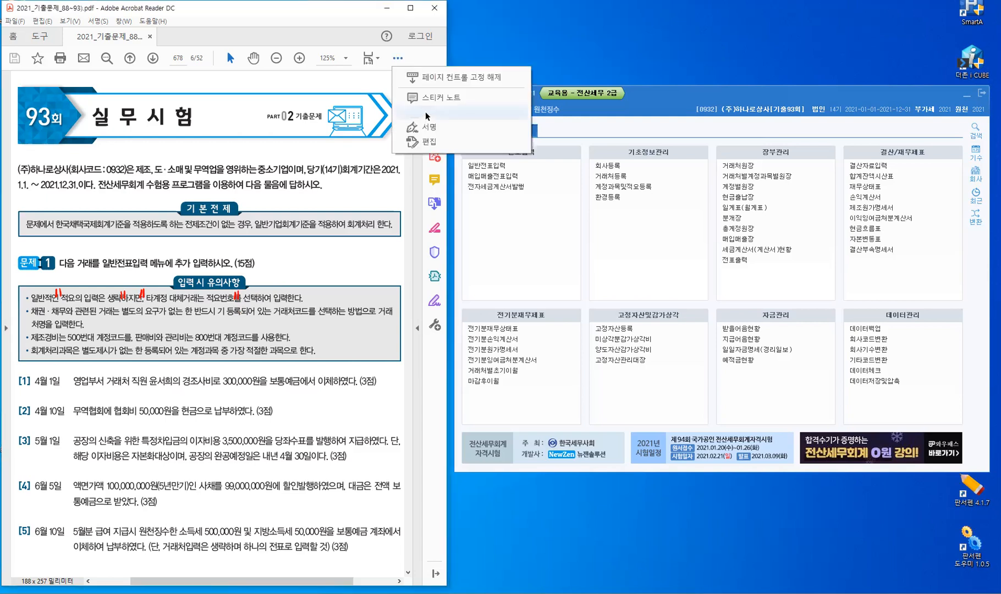
{"action": "left_click", "coordinate": [103, 302]}
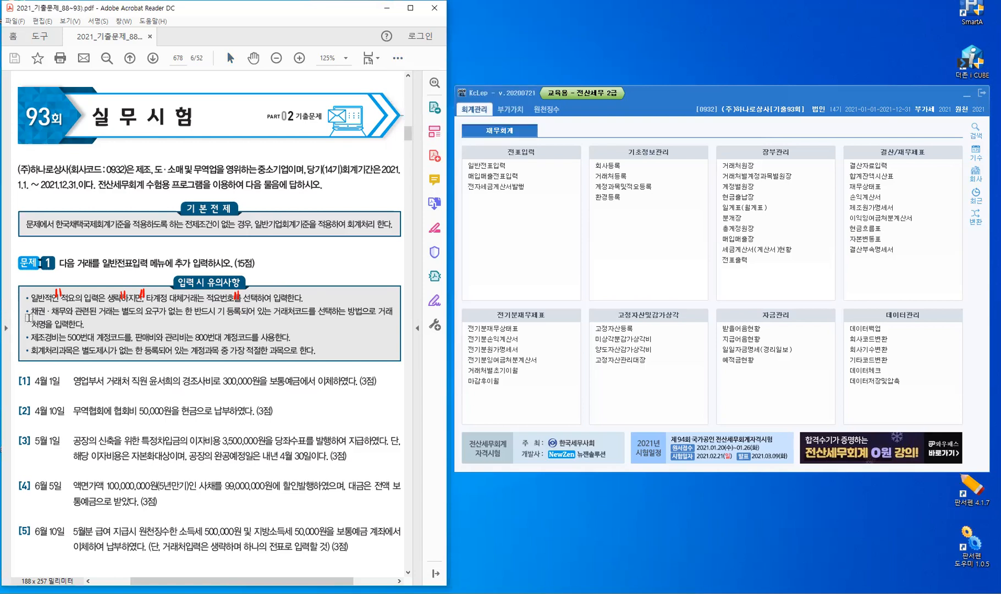
{"action": "triple_click", "coordinate": [52, 317]}
{"action": "left_click_drag", "start_coordinate": [54, 311], "coordinate": [66, 312]}
{"action": "key", "text": "u"}
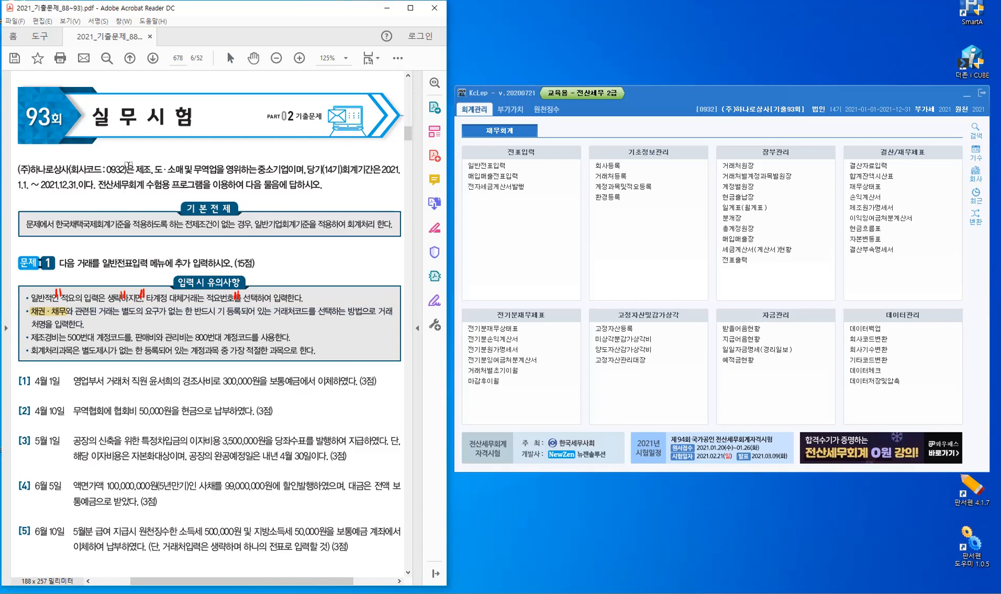
Step: Highlight "제조" in the company introduction and "500번대" and "800번대" in Problem 1's third note
{"action": "left_click_drag", "start_coordinate": [135, 168], "coordinate": [152, 169]}
{"action": "left_click", "coordinate": [152, 375]}
{"action": "left_click_drag", "start_coordinate": [67, 337], "coordinate": [95, 339]}
{"action": "left_click_drag", "start_coordinate": [196, 338], "coordinate": [220, 338]}
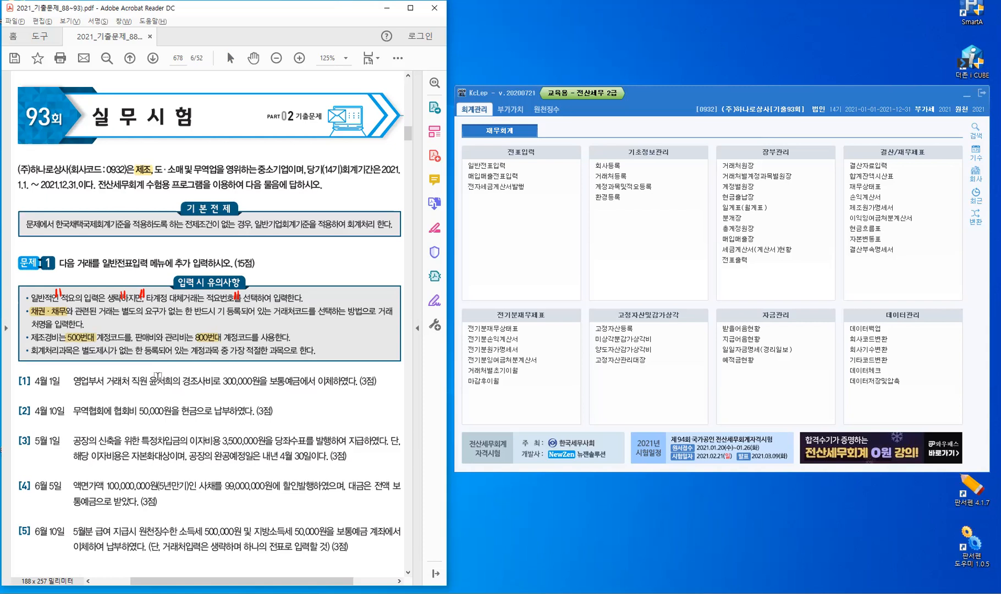
Step: Highlight "분개" and "처리하고, 전자세금계산서 및 전자계산서는 전자입력으로 반영한다" in the last note of Problem 2
{"action": "scroll", "coordinate": [258, 360], "scroll_direction": "down", "scroll_amount": 5}
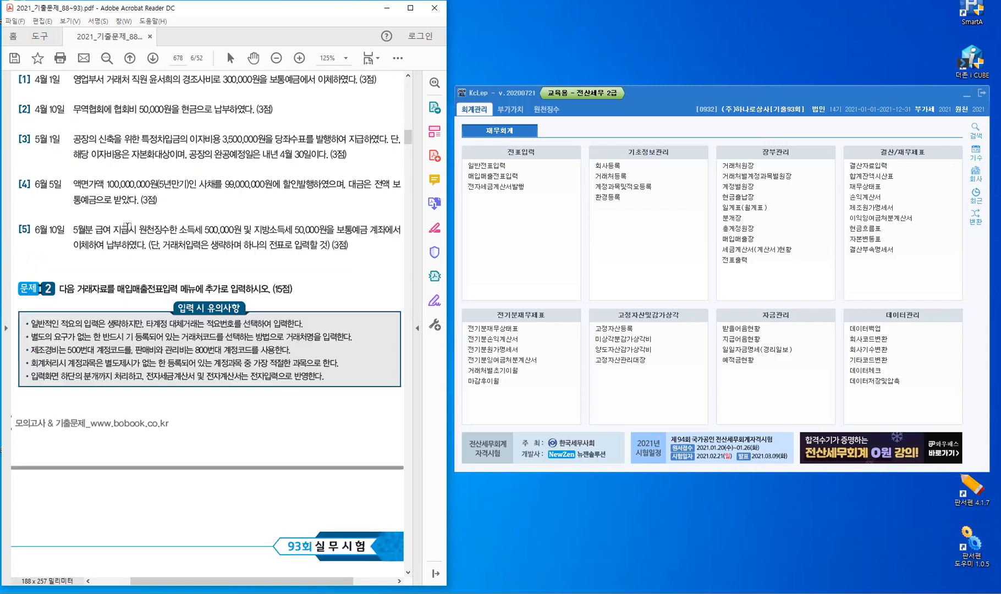
{"action": "scroll", "coordinate": [194, 363], "scroll_direction": "down", "scroll_amount": 1}
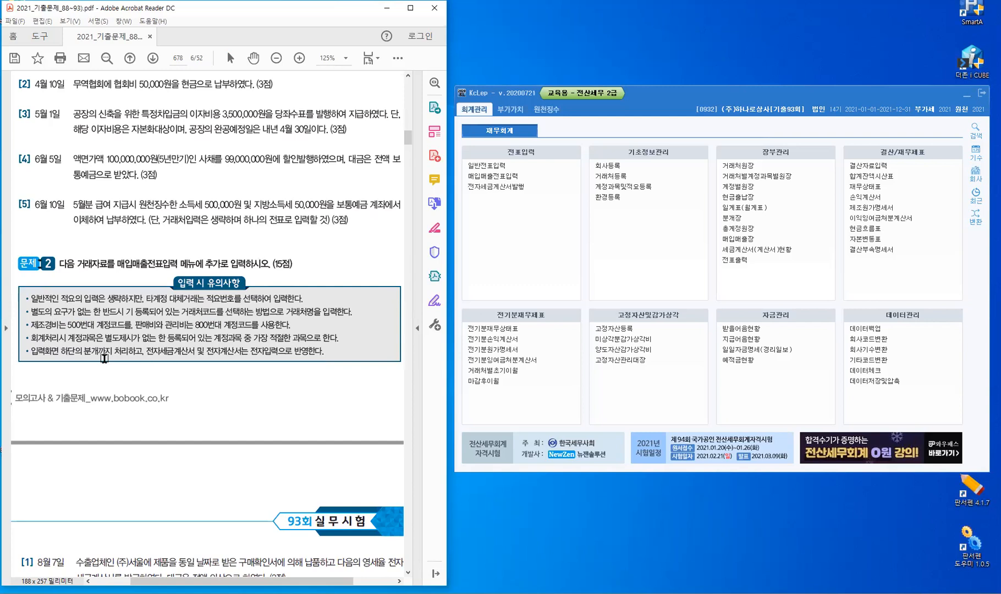
{"action": "left_click_drag", "start_coordinate": [84, 353], "coordinate": [101, 353]}
{"action": "left_click_drag", "start_coordinate": [144, 351], "coordinate": [337, 362]}
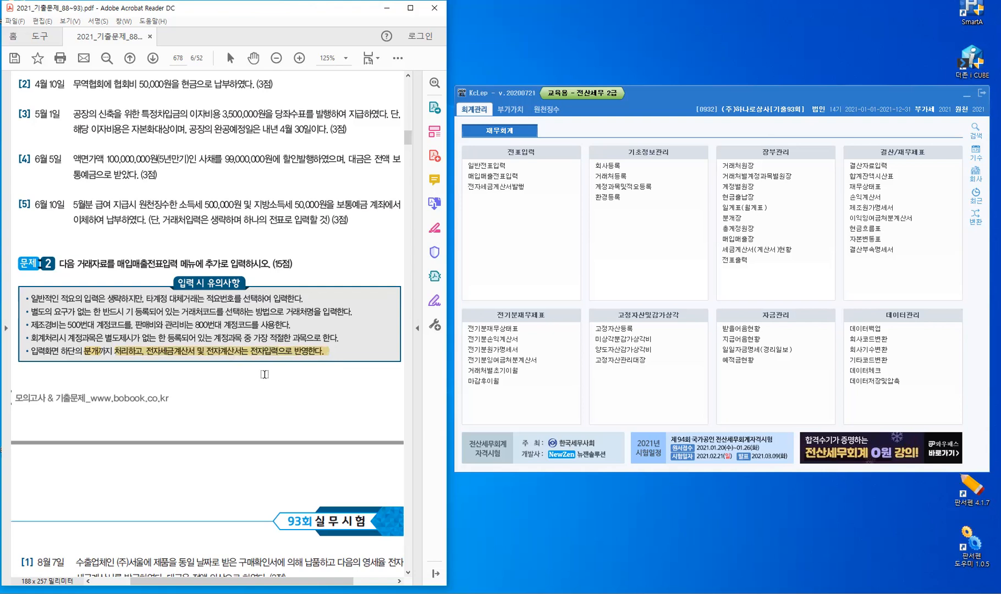
Step: Return to Problem 1, open 일반전표입력 in KcLep and place its window beside the exam PDF
{"action": "scroll", "coordinate": [264, 374], "scroll_direction": "up", "scroll_amount": 3}
{"action": "scroll", "coordinate": [265, 374], "scroll_direction": "up", "scroll_amount": 5}
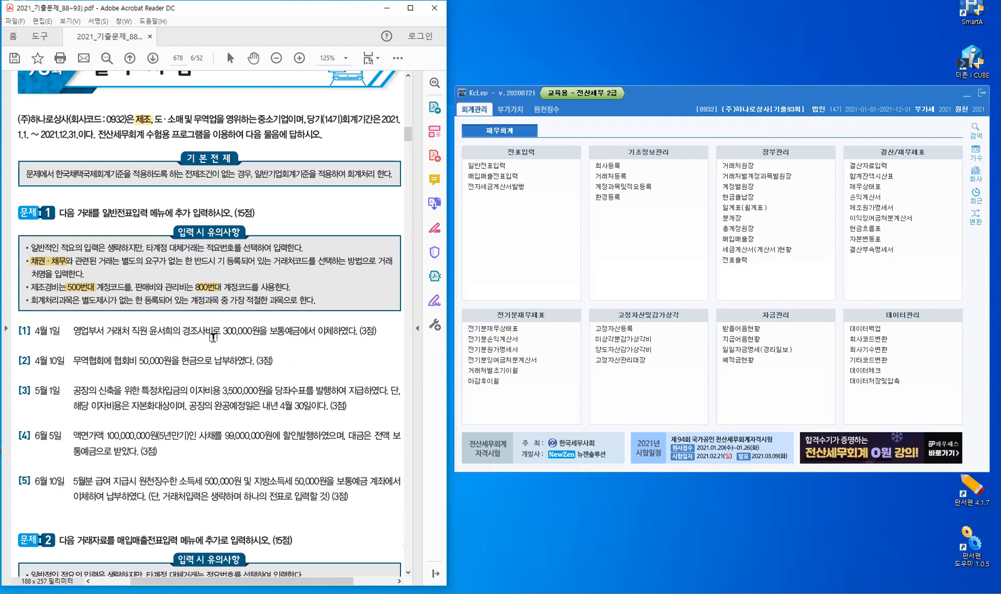
{"action": "scroll", "coordinate": [213, 337], "scroll_direction": "down", "scroll_amount": 2}
{"action": "scroll", "coordinate": [193, 109], "scroll_direction": "down", "scroll_amount": 2}
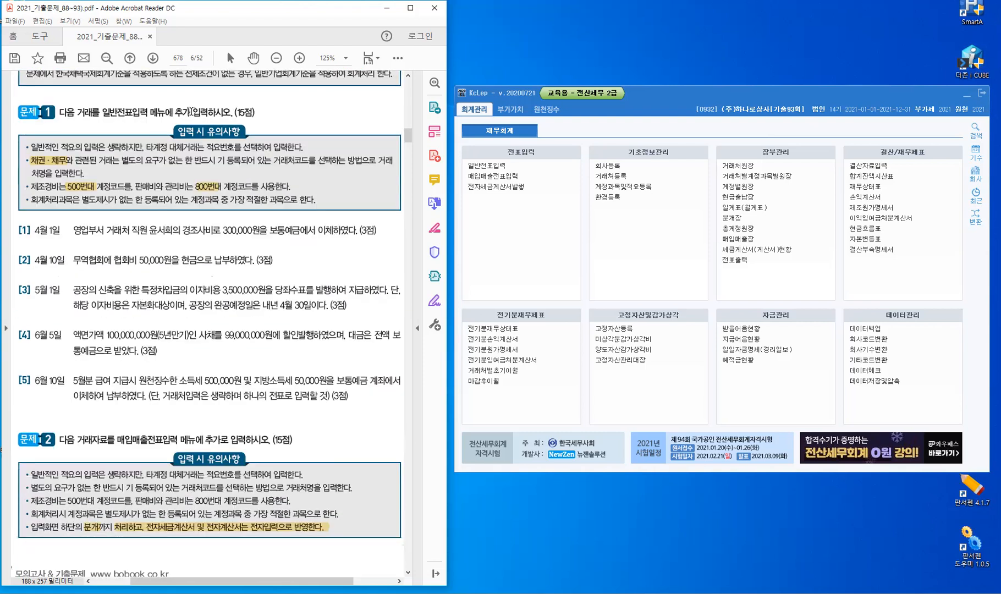
{"action": "key", "text": "ctrl"}
{"action": "left_click", "coordinate": [497, 176]}
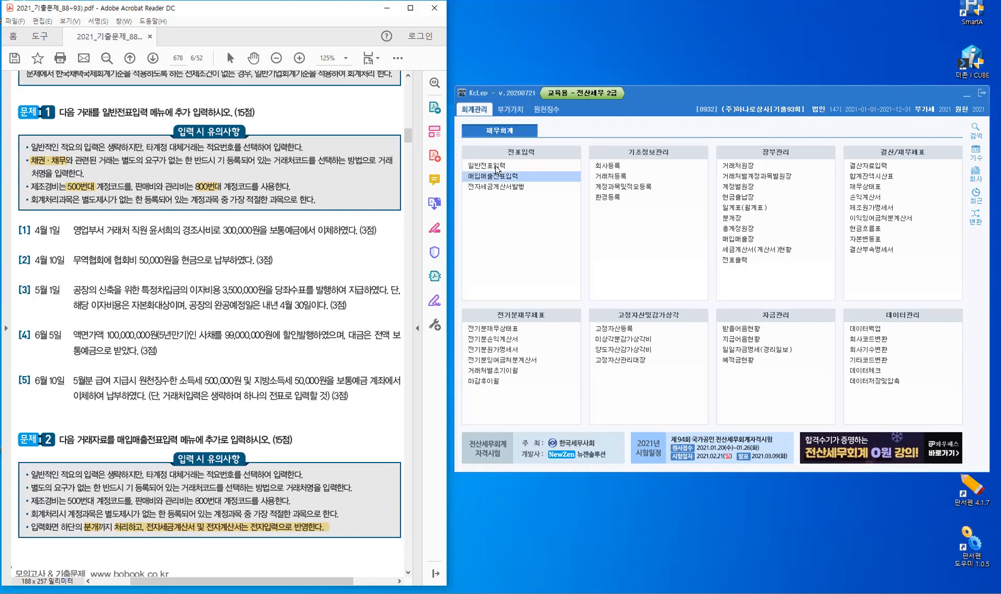
{"action": "left_click", "coordinate": [497, 167]}
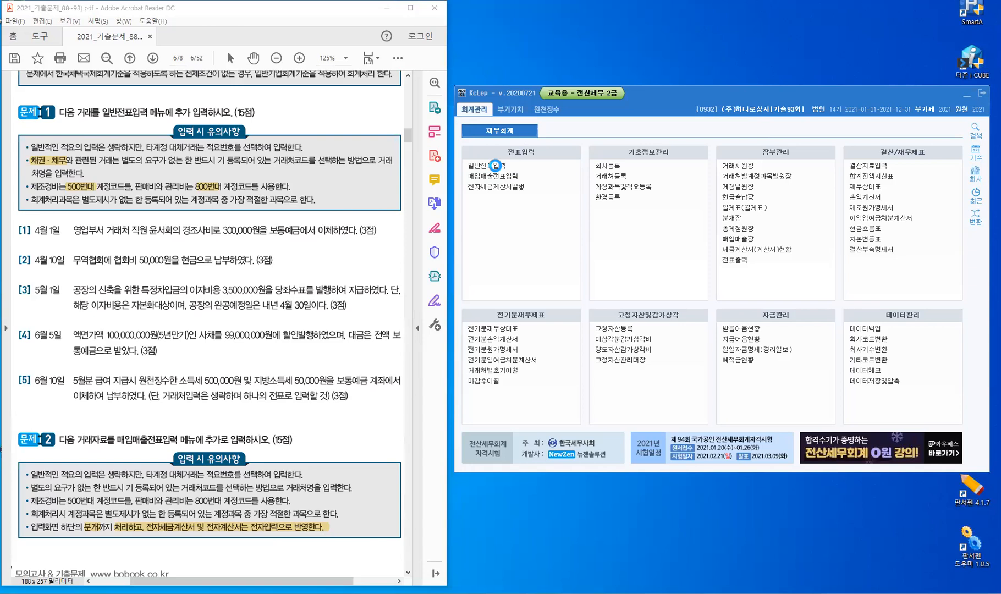
{"action": "left_click", "coordinate": [497, 166]}
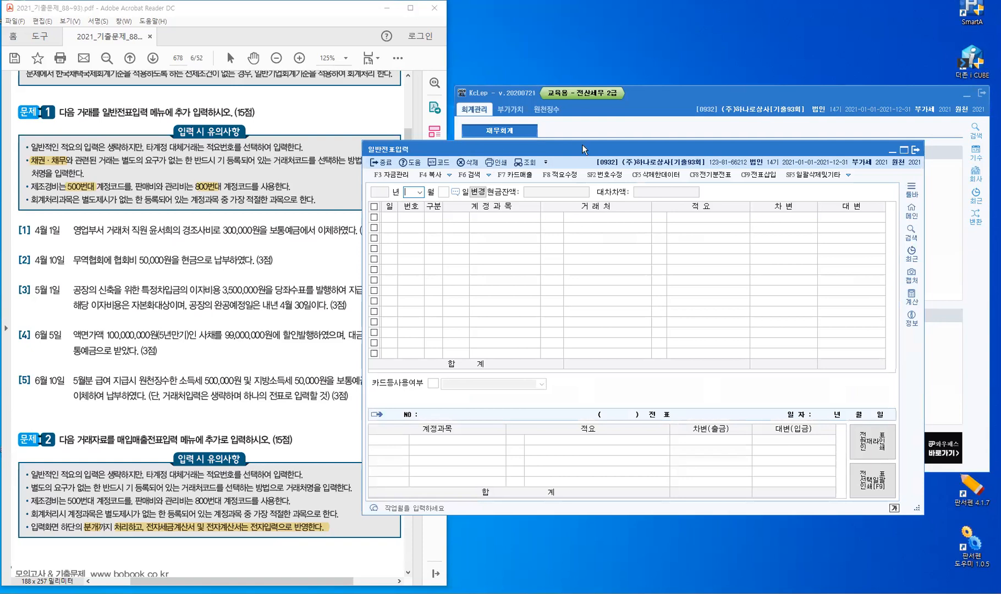
{"action": "left_click_drag", "start_coordinate": [574, 143], "coordinate": [653, 141]}
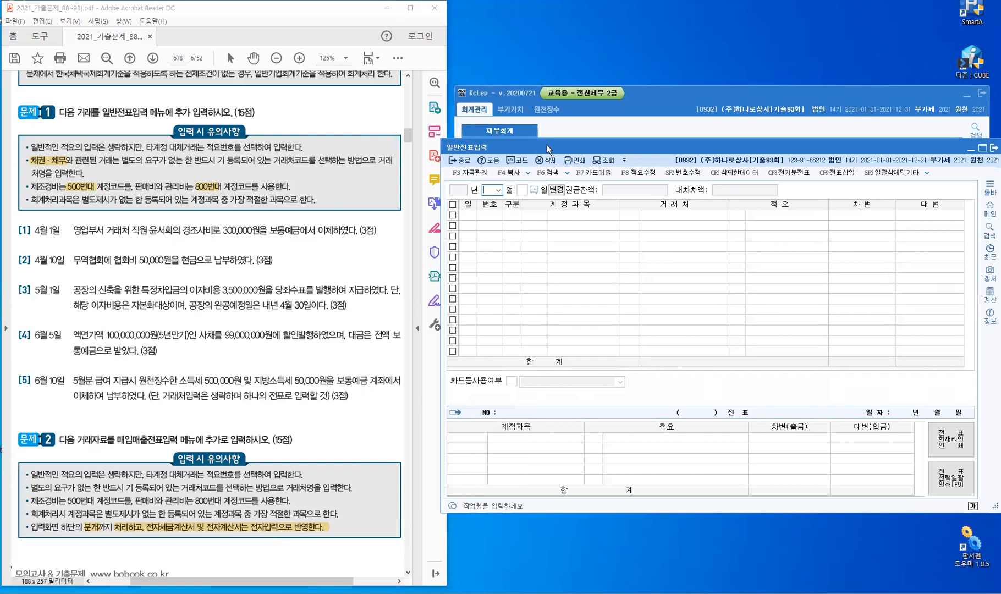
{"action": "left_click_drag", "start_coordinate": [547, 144], "coordinate": [557, 145]}
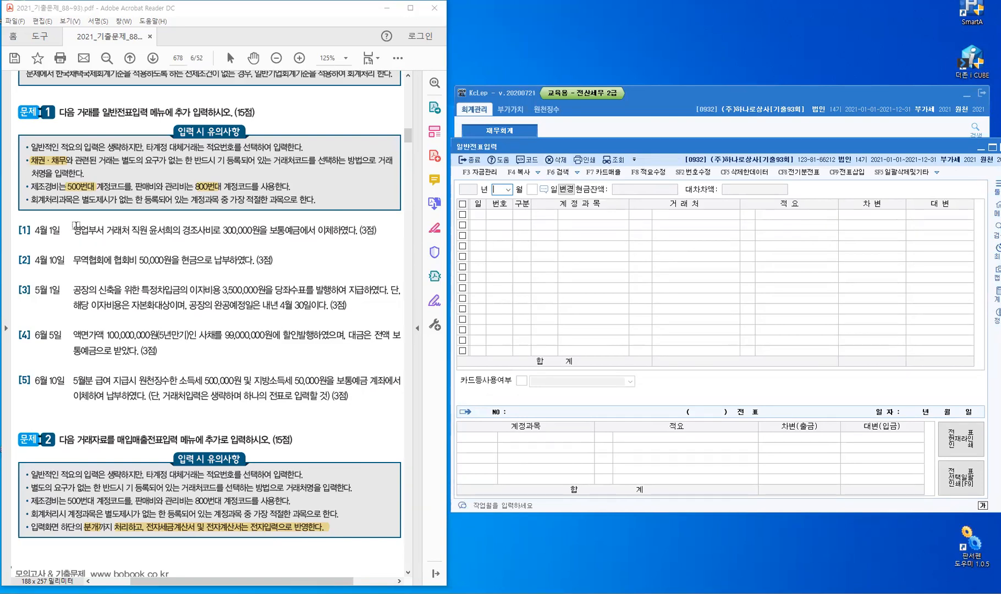
Step: Highlight "영업부서 거래처" and "보통예금에서" in the April 1 transaction and handwrite 접대비 above 경조사비 in red
{"action": "left_click_drag", "start_coordinate": [74, 230], "coordinate": [129, 231]}
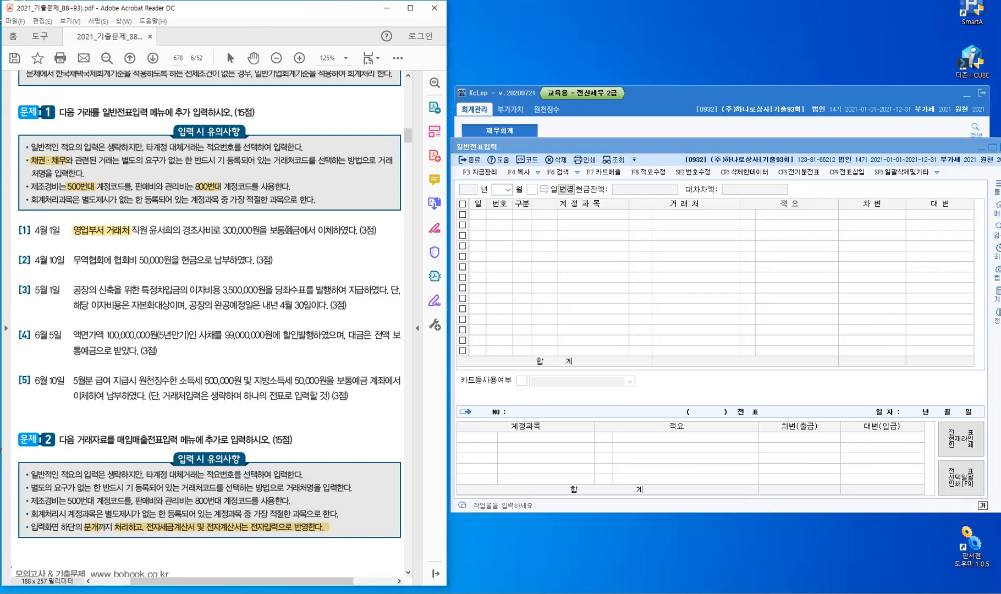
{"action": "double_click", "coordinate": [284, 234]}
{"action": "key", "text": "u"}
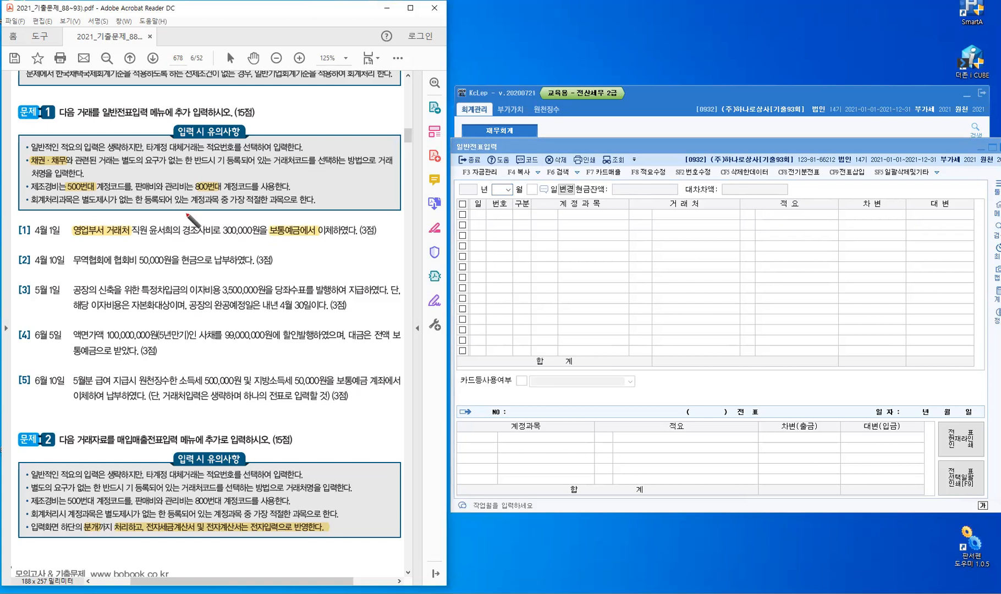
{"action": "mouse_move", "coordinate": [186, 213]}
{"action": "left_mouse_down"}
{"action": "mouse_move", "coordinate": [204, 206]}
{"action": "mouse_move", "coordinate": [217, 216]}
{"action": "left_mouse_up"}
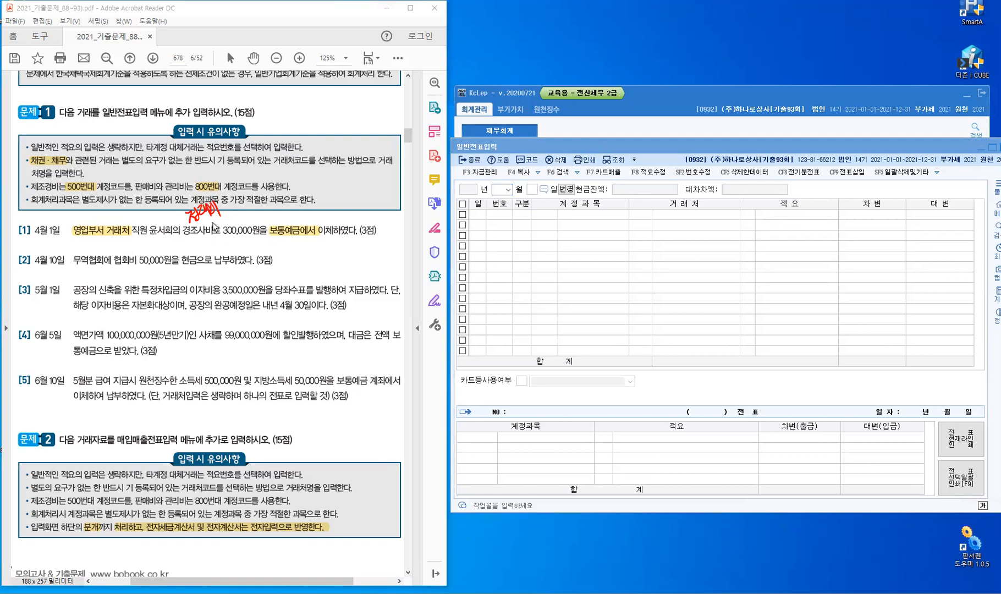
Step: Set the general voucher date to month 04, day 1
{"action": "left_click", "coordinate": [508, 189]}
{"action": "left_click", "coordinate": [508, 189]}
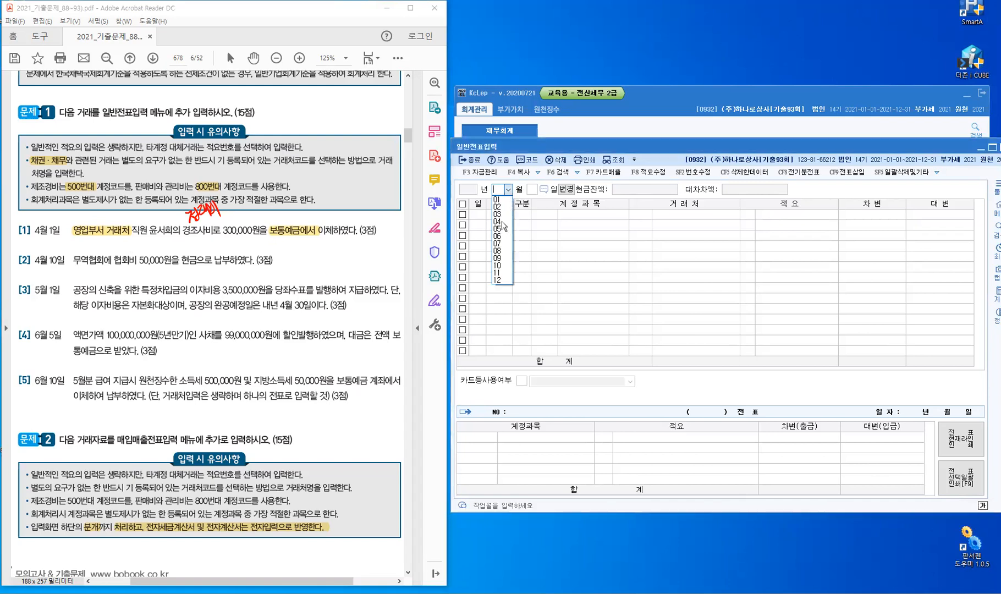
{"action": "left_click", "coordinate": [501, 222]}
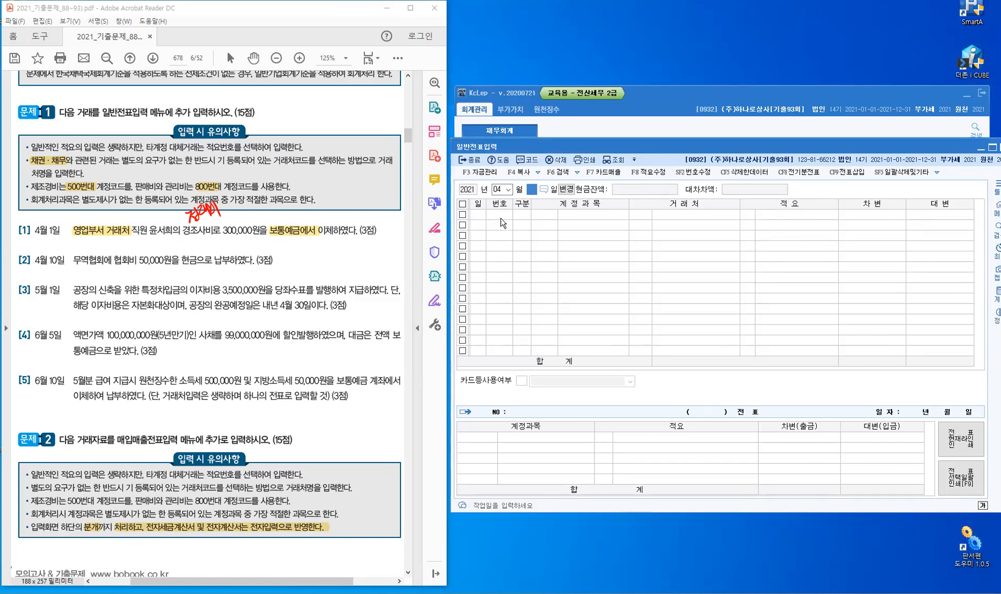
{"action": "type", "text": "1"}
{"action": "key", "text": "Return"}
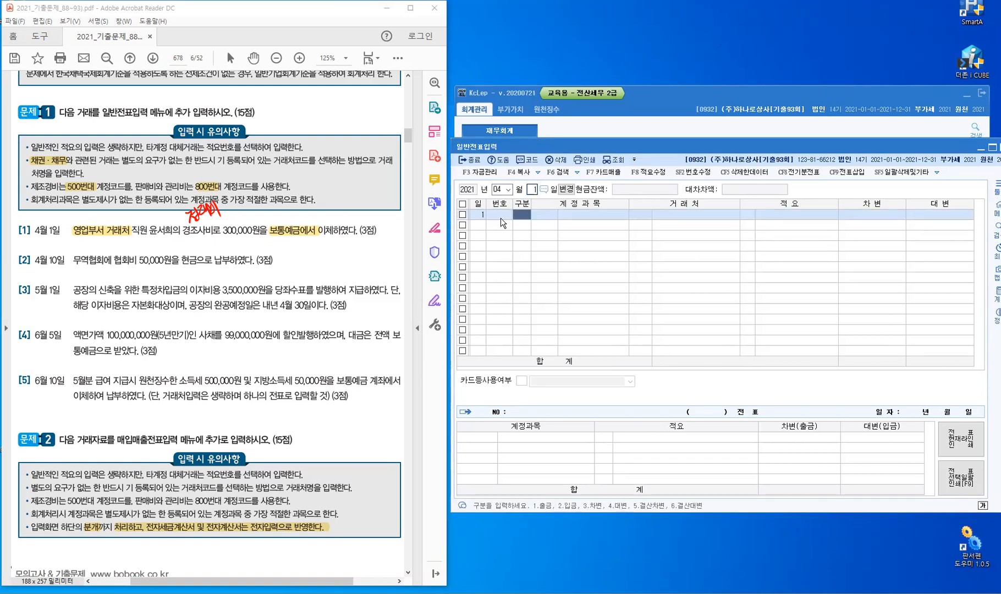
Step: Enter a debit (차변) line for account 0813 접대비 with 300,000, leaving the customer and description blank
{"action": "type", "text": "3"}
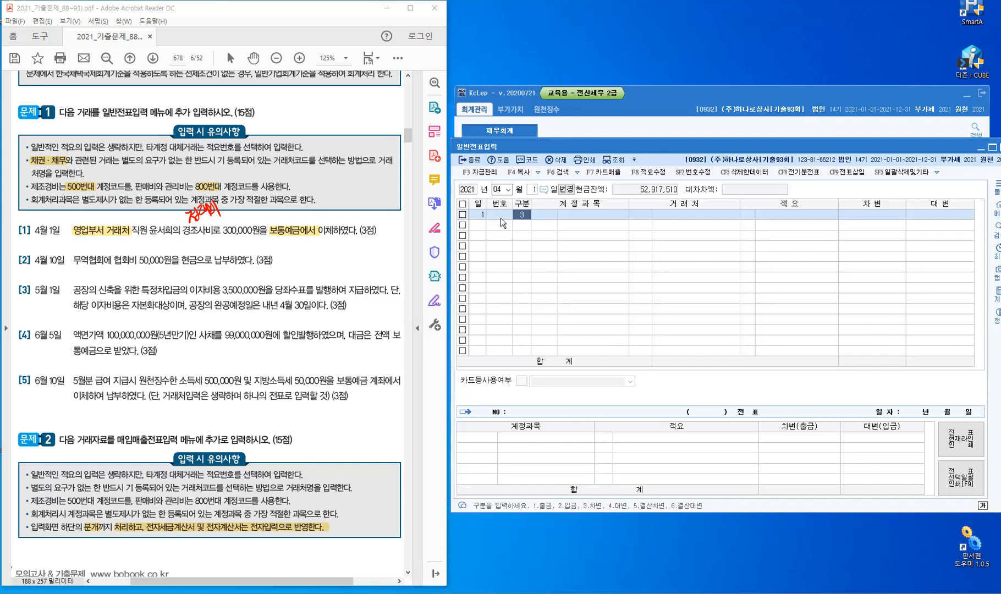
{"action": "key", "text": "Return"}
{"action": "type", "text": "813"}
{"action": "key", "text": "Return"}
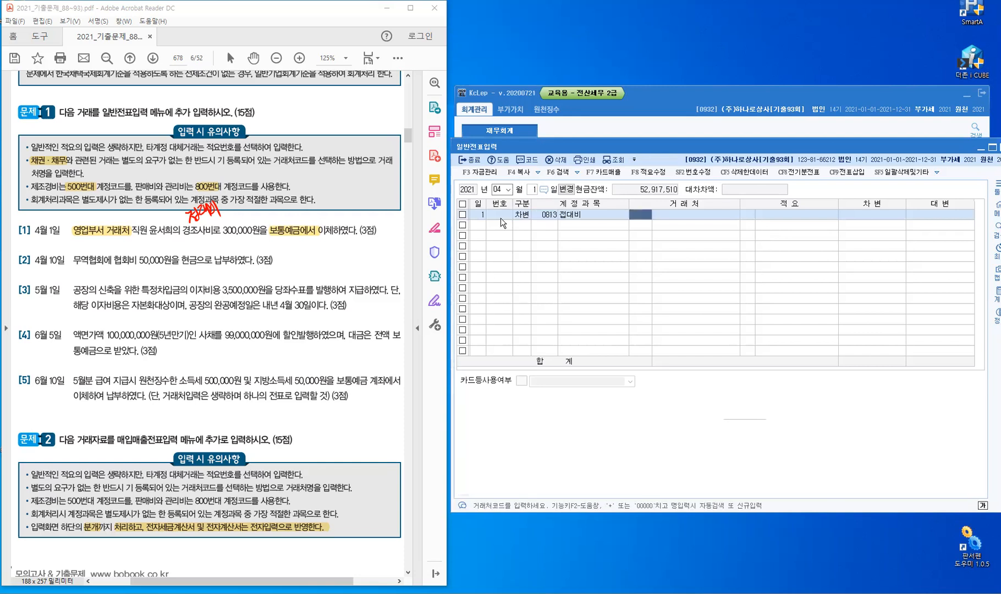
{"action": "key", "text": "Return"}
{"action": "key", "text": "Return"}
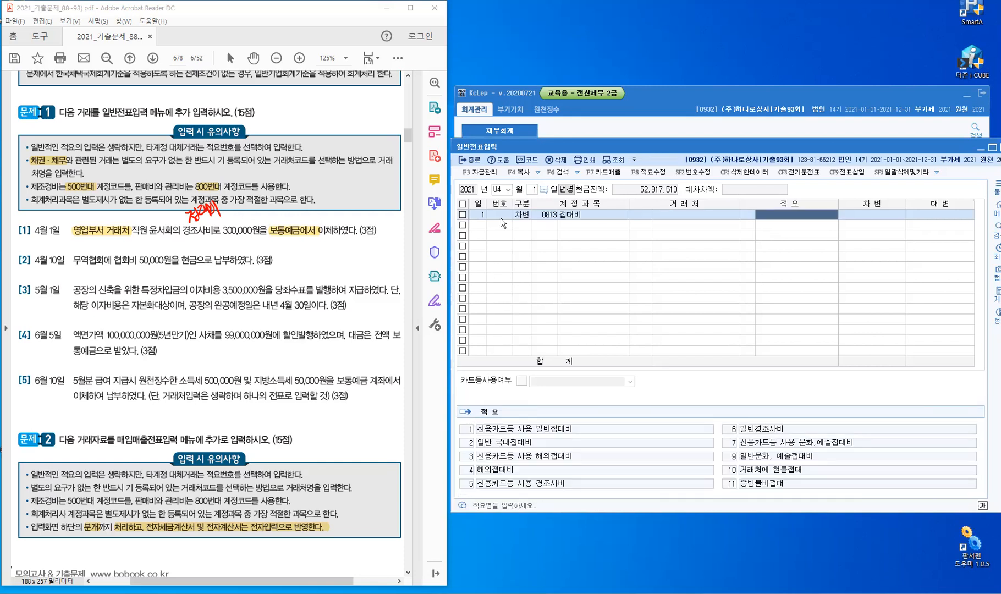
{"action": "key", "text": "Return"}
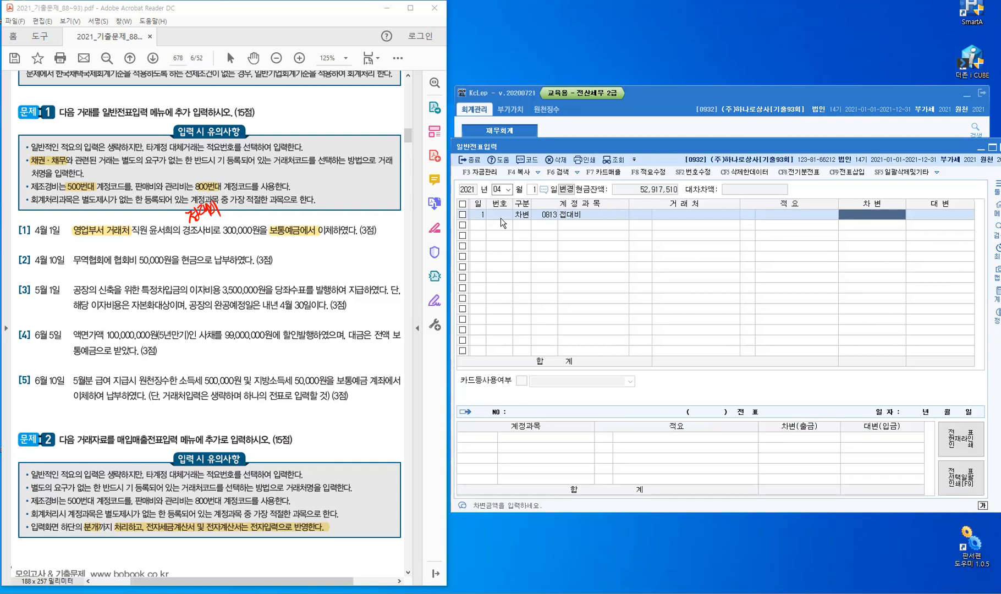
{"action": "type", "text": "300000"}
{"action": "key", "text": "Return"}
{"action": "key", "text": "Return"}
Step: Enter the matching credit (대변) line for account 0103 보통예금 with 300,000, leaving the customer and description blank
{"action": "type", "text": "4"}
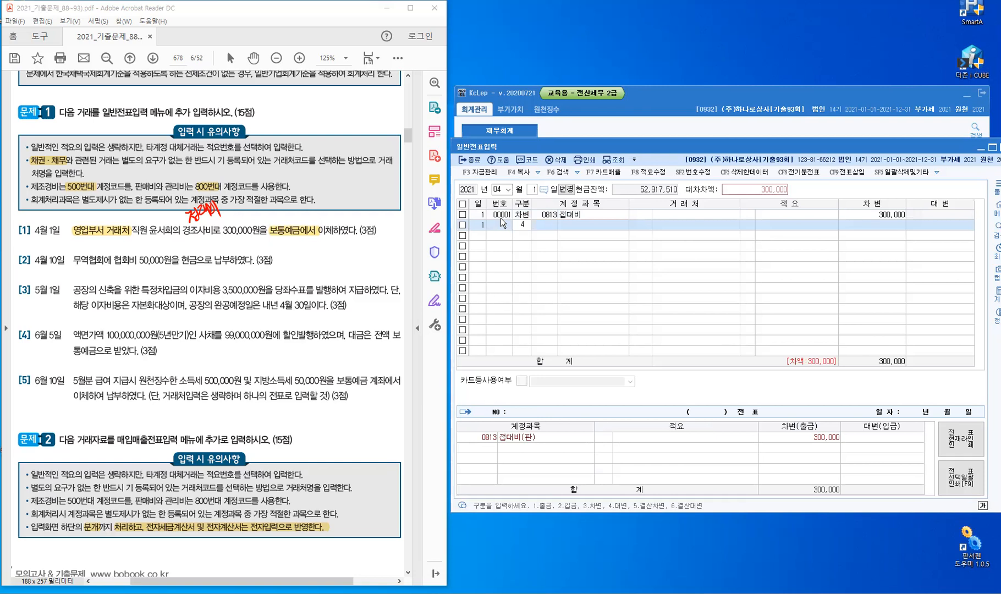
{"action": "key", "text": "Return"}
{"action": "type", "text": "10"}
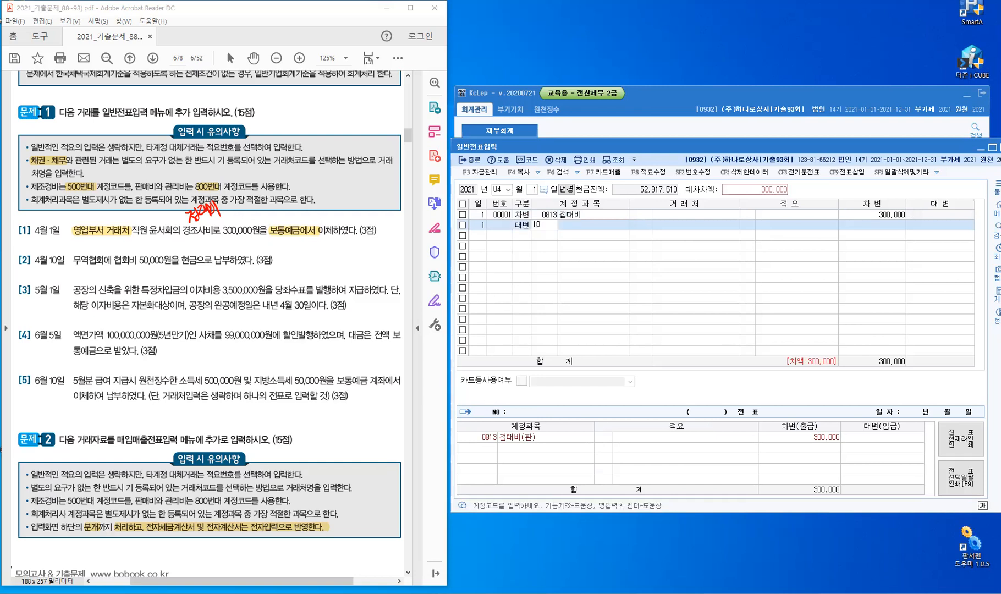
{"action": "type", "text": "2"}
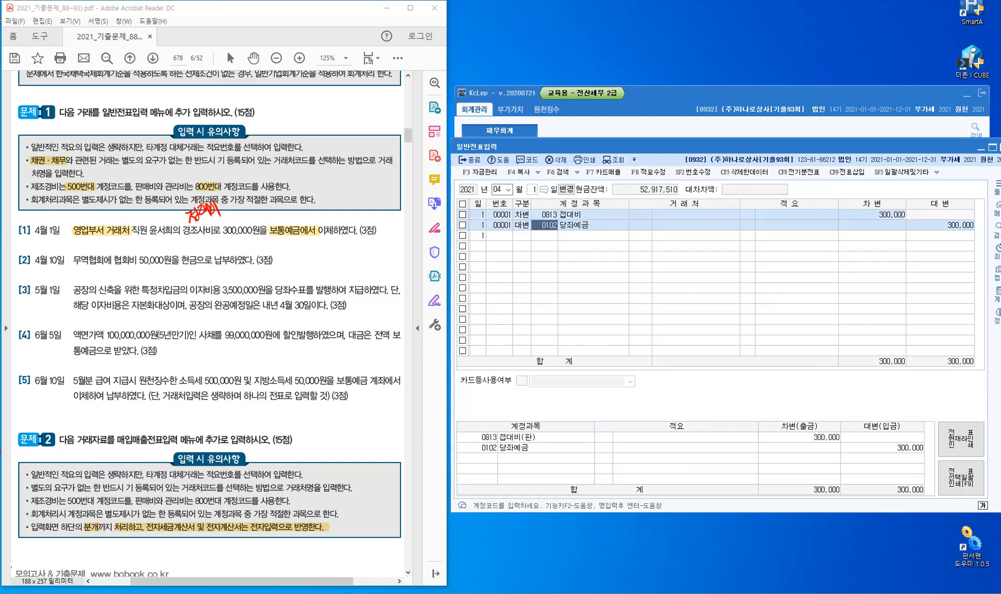
{"action": "type", "text": "103"}
{"action": "key", "text": "Return"}
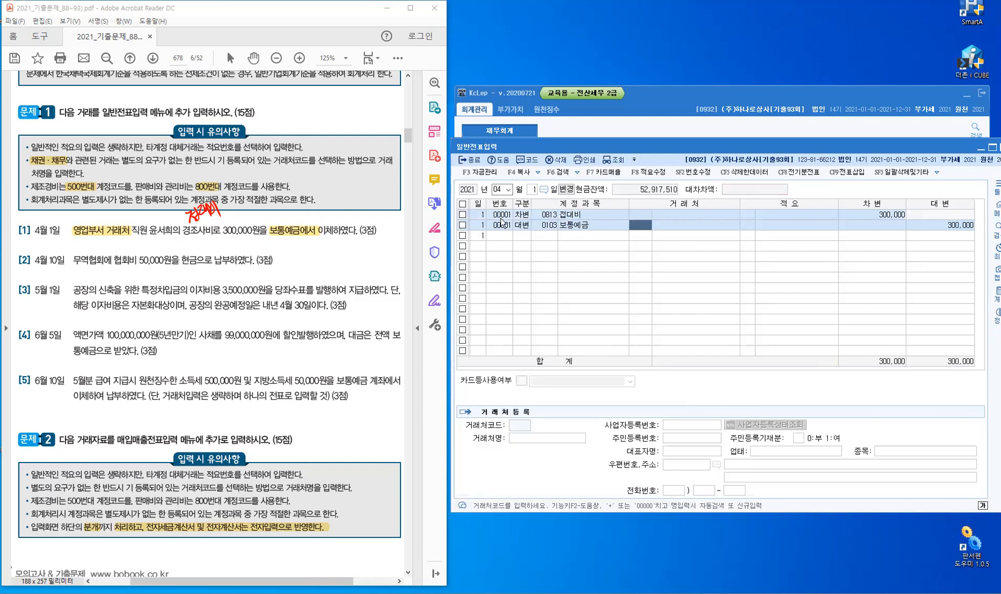
{"action": "key", "text": "Return"}
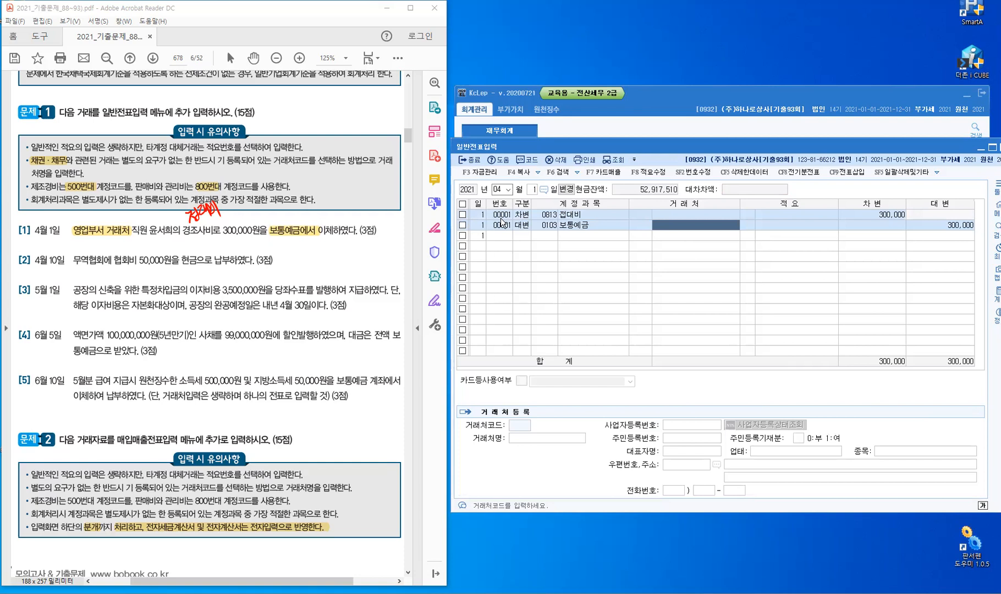
{"action": "key", "text": "Return"}
{"action": "key", "text": "Return"}
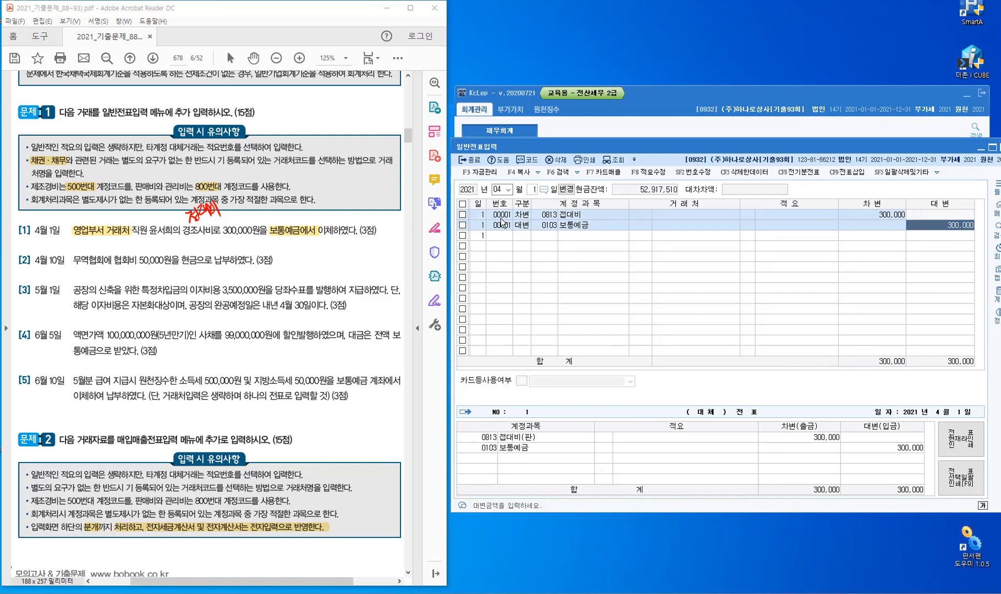
{"action": "key", "text": "Return"}
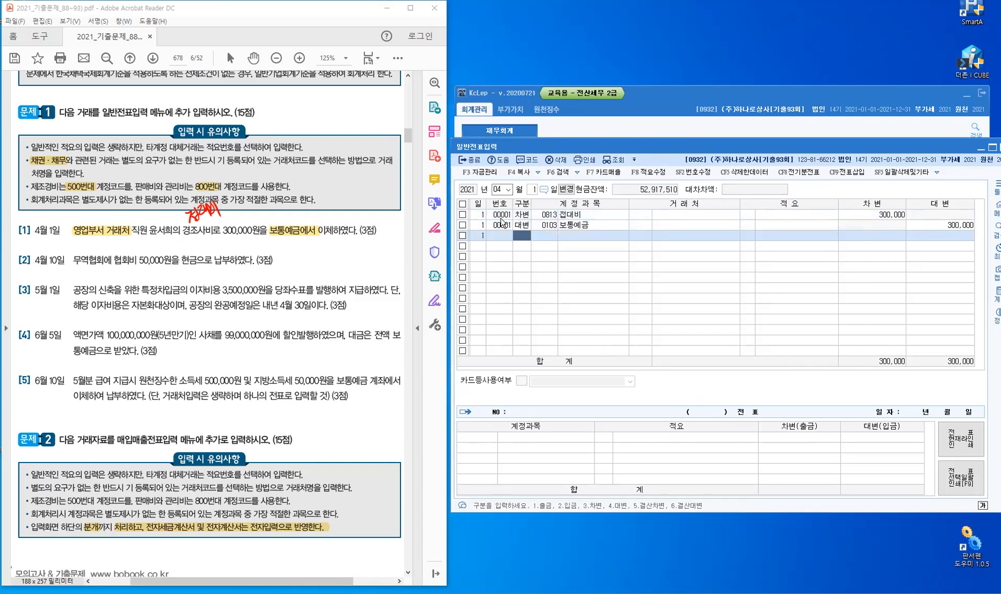
Step: Switch the voucher entry day to April 10
{"action": "key", "text": "Escape"}
{"action": "type", "text": "10"}
{"action": "key", "text": "Return"}
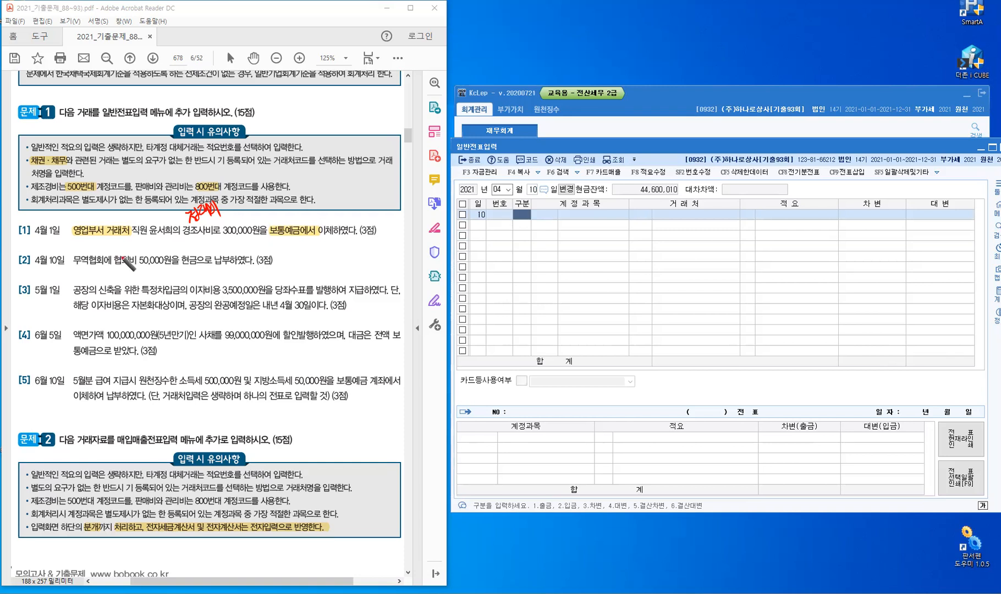
Step: Handwrite "세·공" in red above 협회비 in the April 10 transaction
{"action": "left_click_drag", "start_coordinate": [123, 250], "coordinate": [147, 245]}
{"action": "left_click_drag", "start_coordinate": [147, 241], "coordinate": [147, 251]}
{"action": "mouse_move", "coordinate": [150, 239]}
{"action": "left_mouse_down"}
{"action": "mouse_move", "coordinate": [150, 250]}
{"action": "mouse_move", "coordinate": [162, 242]}
{"action": "left_mouse_up"}
{"action": "left_click", "coordinate": [153, 244]}
{"action": "left_click_drag", "start_coordinate": [159, 242], "coordinate": [159, 245]}
{"action": "left_click_drag", "start_coordinate": [156, 246], "coordinate": [162, 248]}
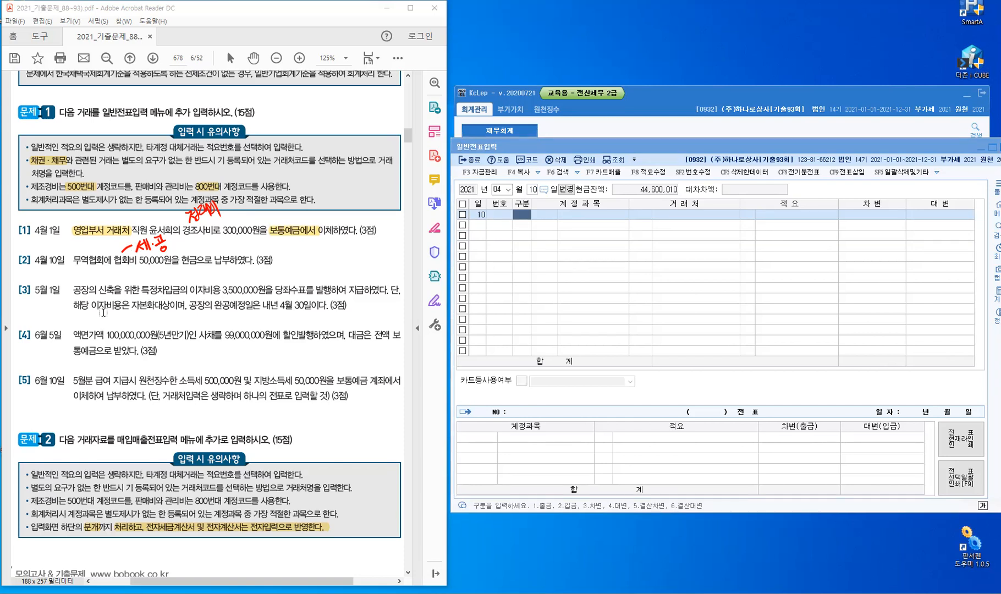
Step: Enter the April 10 cash payment (출금) line for account 0817 세금과공과 with 50,000, leaving the customer and description blank
{"action": "left_click", "coordinate": [520, 212]}
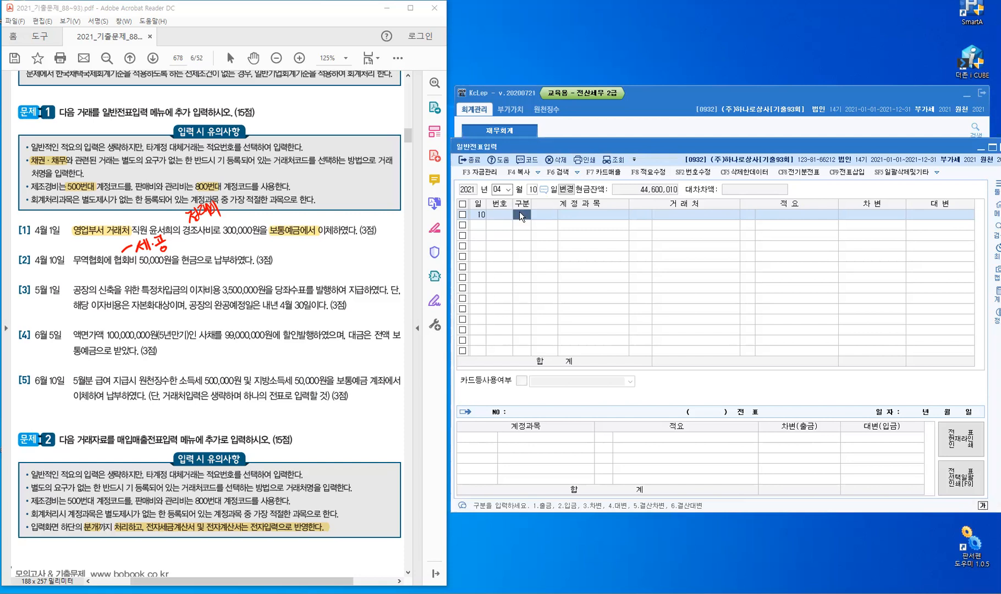
{"action": "type", "text": "1"}
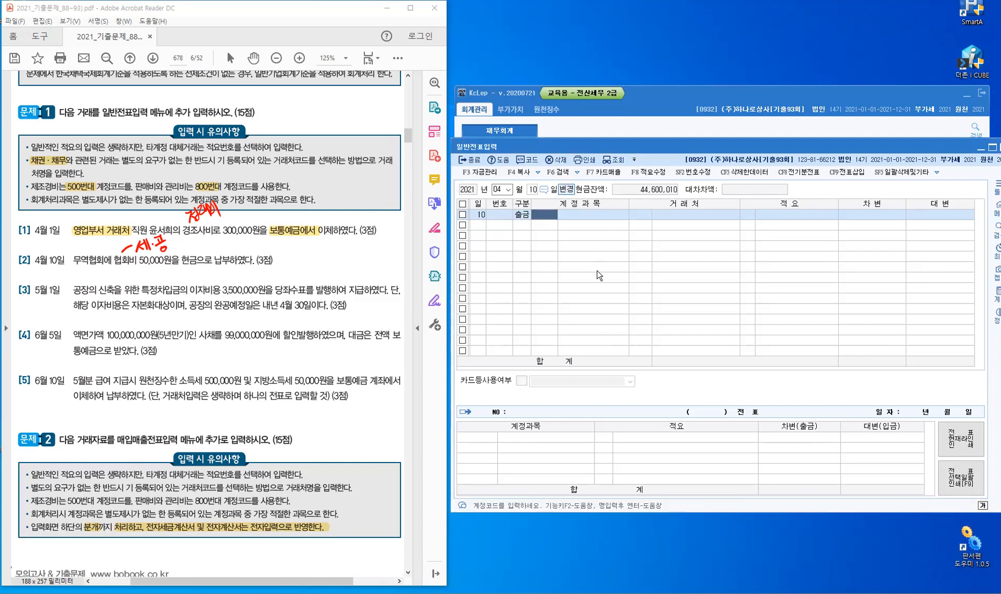
{"action": "type", "text": "0817"}
{"action": "key", "text": "Return"}
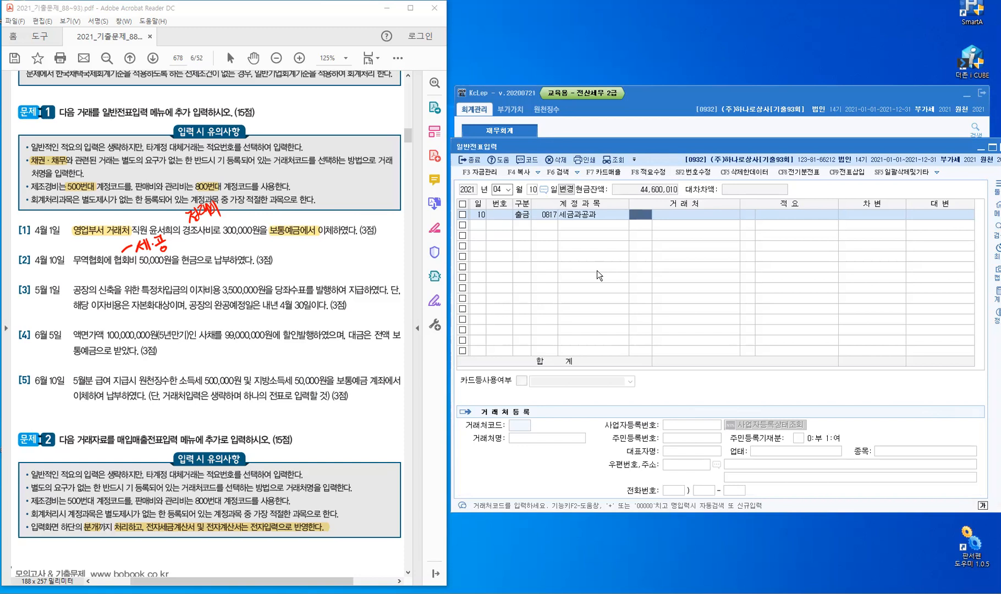
{"action": "key", "text": "Return"}
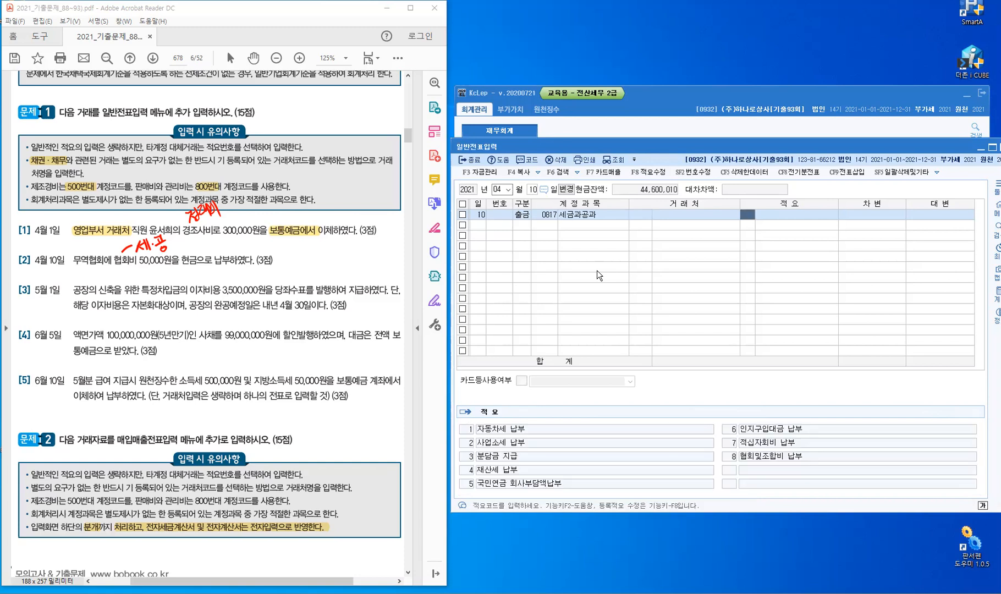
{"action": "key", "text": "Return"}
{"action": "type", "text": "50,000"}
{"action": "key", "text": "Return"}
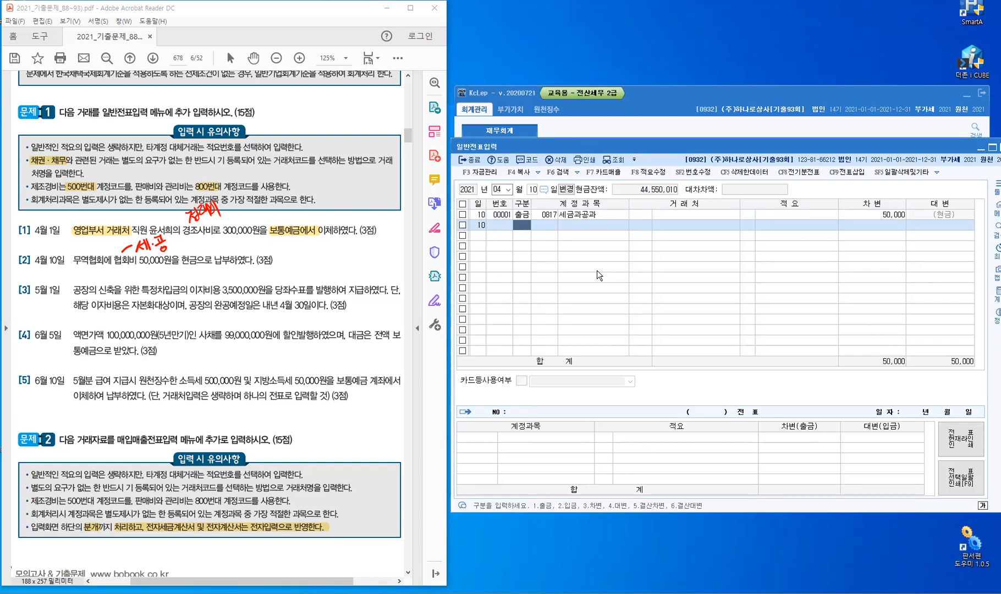
Step: Switch the voucher entry date to May 1
{"action": "key", "text": "Escape"}
{"action": "key", "text": "Escape"}
{"action": "type", "text": "05"}
{"action": "key", "text": "Return"}
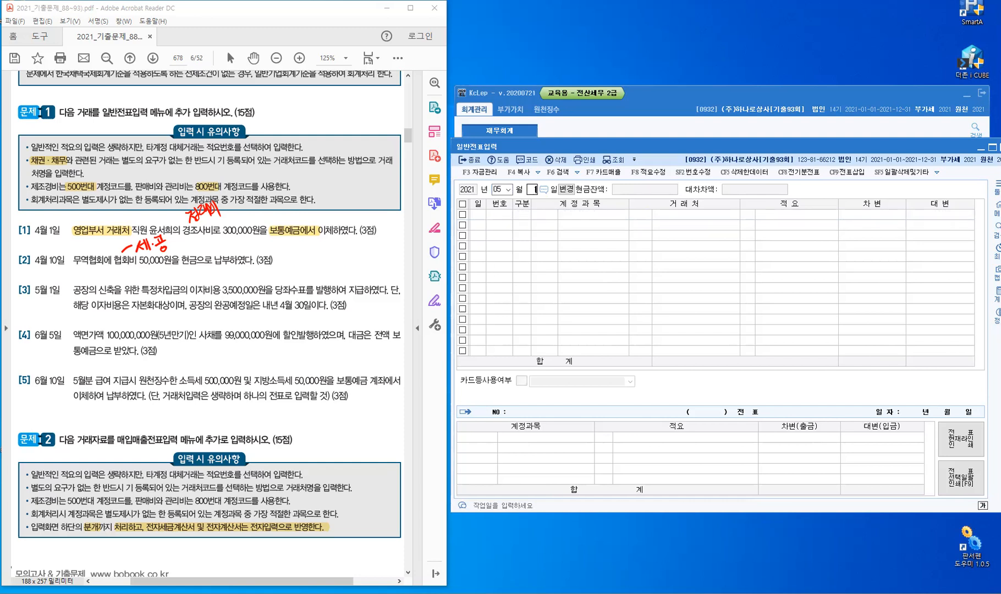
{"action": "key", "text": "Return"}
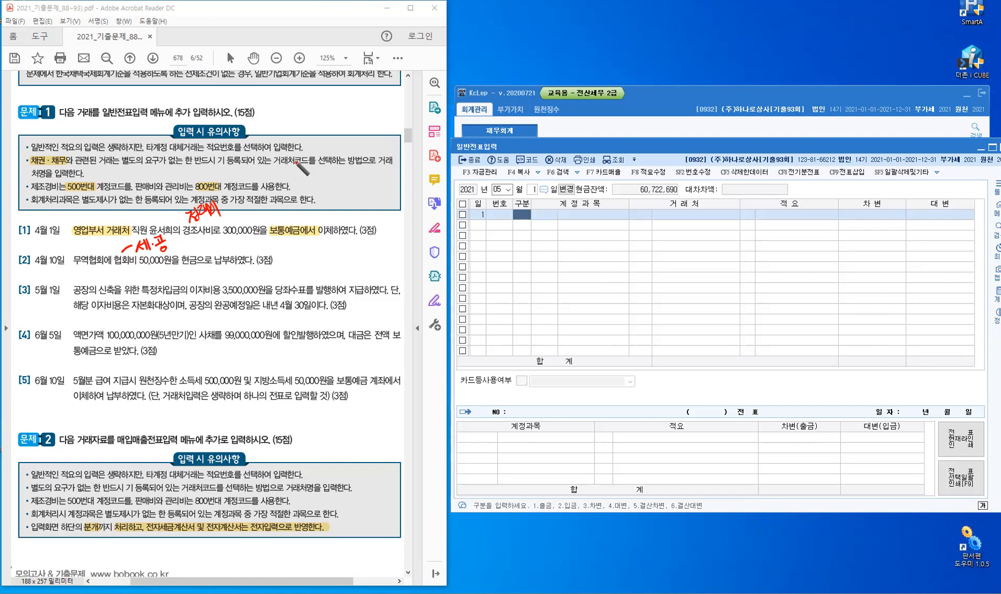
Step: Handwrite "당좌예금" in red above 당좌수표 in the May 1 transaction
{"action": "mouse_move", "coordinate": [296, 271]}
{"action": "left_mouse_down"}
{"action": "mouse_move", "coordinate": [317, 270]}
{"action": "mouse_move", "coordinate": [322, 281]}
{"action": "left_mouse_up"}
{"action": "mouse_move", "coordinate": [322, 272]}
{"action": "left_mouse_down"}
{"action": "mouse_move", "coordinate": [340, 265]}
{"action": "mouse_move", "coordinate": [339, 277]}
{"action": "mouse_move", "coordinate": [345, 267]}
{"action": "left_mouse_up"}
{"action": "left_click_drag", "start_coordinate": [337, 269], "coordinate": [339, 275]}
{"action": "left_click_drag", "start_coordinate": [337, 270], "coordinate": [343, 274]}
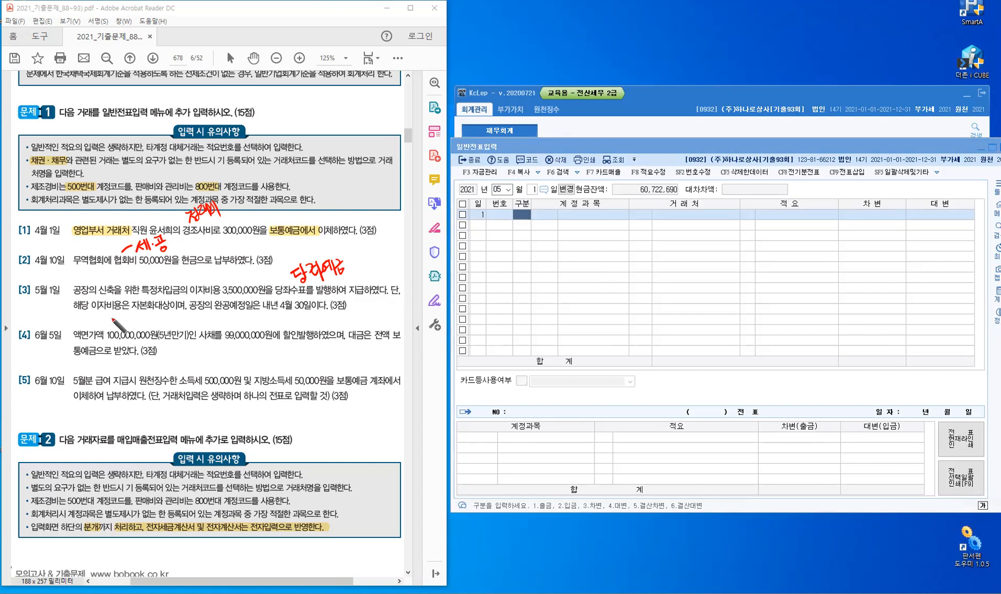
Step: Draw a red arrow from 이자비용 to a handwritten "취득원가 ⇒ 건설중인자산" and put a check mark above the May 1 date
{"action": "mouse_move", "coordinate": [110, 309]}
{"action": "left_mouse_down"}
{"action": "mouse_move", "coordinate": [112, 318]}
{"action": "mouse_move", "coordinate": [154, 317]}
{"action": "left_mouse_up"}
{"action": "mouse_move", "coordinate": [170, 315]}
{"action": "left_mouse_down"}
{"action": "mouse_move", "coordinate": [196, 315]}
{"action": "mouse_move", "coordinate": [192, 325]}
{"action": "left_mouse_up"}
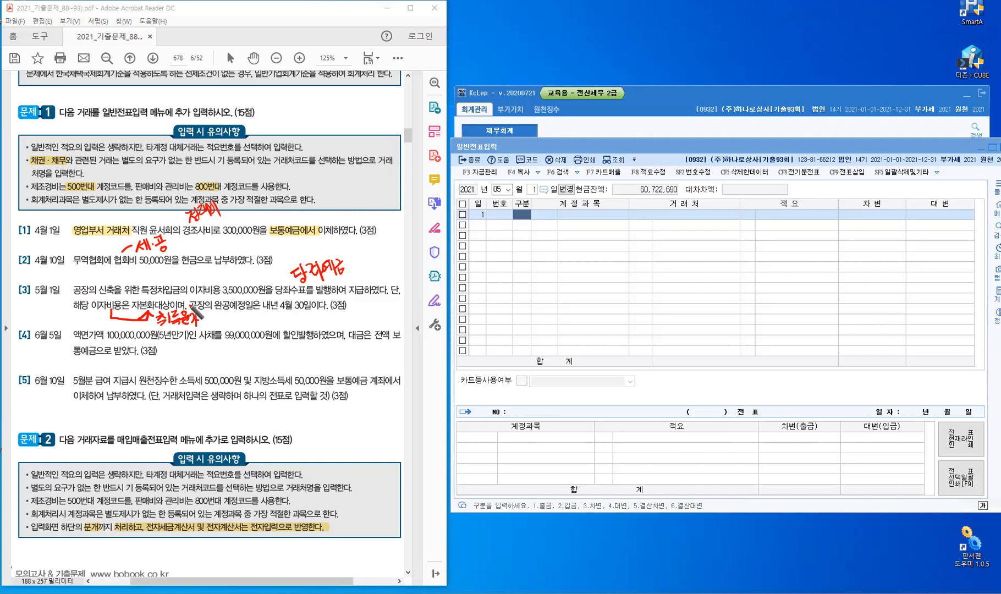
{"action": "left_click_drag", "start_coordinate": [47, 276], "coordinate": [52, 274]}
{"action": "left_click_drag", "start_coordinate": [205, 317], "coordinate": [222, 324]}
{"action": "left_click_drag", "start_coordinate": [227, 319], "coordinate": [232, 318]}
{"action": "left_click_drag", "start_coordinate": [232, 311], "coordinate": [233, 323]}
{"action": "mouse_move", "coordinate": [225, 322]}
{"action": "left_mouse_down"}
{"action": "mouse_move", "coordinate": [235, 327]}
{"action": "mouse_move", "coordinate": [237, 318]}
{"action": "left_mouse_up"}
{"action": "left_click_drag", "start_coordinate": [241, 314], "coordinate": [245, 314]}
{"action": "left_click_drag", "start_coordinate": [245, 309], "coordinate": [245, 318]}
{"action": "left_click_drag", "start_coordinate": [239, 320], "coordinate": [255, 317]}
{"action": "left_click_drag", "start_coordinate": [247, 319], "coordinate": [257, 319]}
{"action": "left_click_drag", "start_coordinate": [252, 322], "coordinate": [262, 311]}
{"action": "left_click_drag", "start_coordinate": [268, 308], "coordinate": [267, 318]}
{"action": "left_click_drag", "start_coordinate": [261, 319], "coordinate": [274, 318]}
{"action": "mouse_move", "coordinate": [277, 308]}
{"action": "left_mouse_down"}
{"action": "mouse_move", "coordinate": [277, 320]}
{"action": "mouse_move", "coordinate": [285, 315]}
{"action": "left_mouse_up"}
{"action": "left_click_drag", "start_coordinate": [288, 307], "coordinate": [287, 316]}
{"action": "left_click_drag", "start_coordinate": [283, 315], "coordinate": [293, 324]}
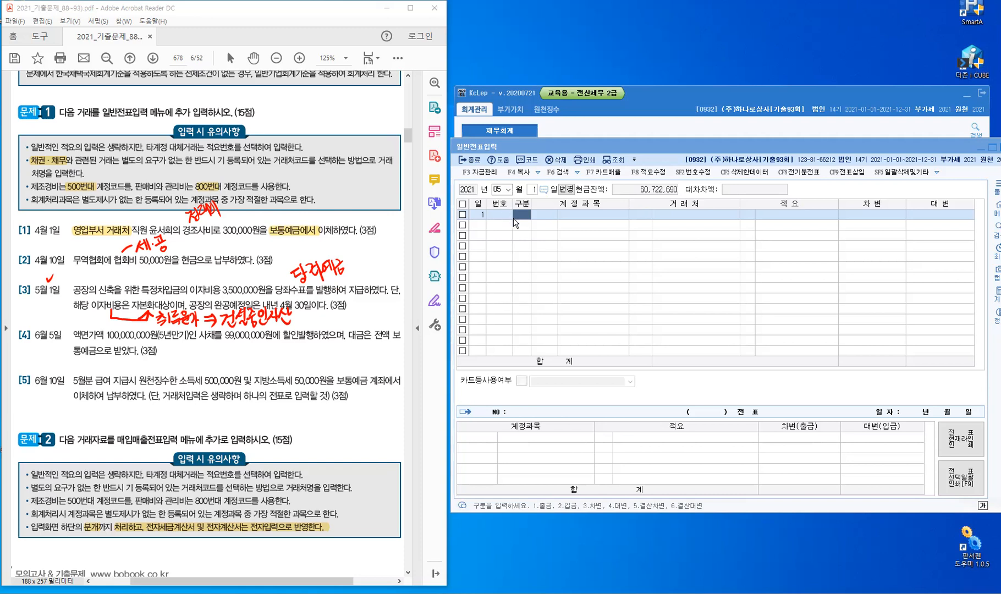
Step: Enter a debit (차변) line for account 0214 건설중인자산 with 3,500,000, leaving the customer and description blank
{"action": "left_click", "coordinate": [554, 345]}
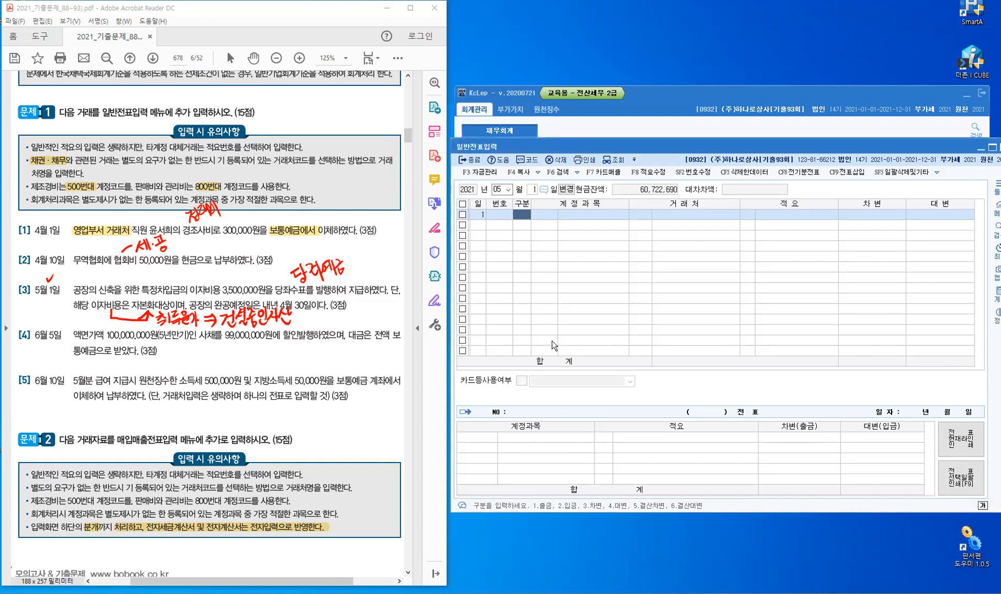
{"action": "key", "text": "Return"}
{"action": "type", "text": "건설"}
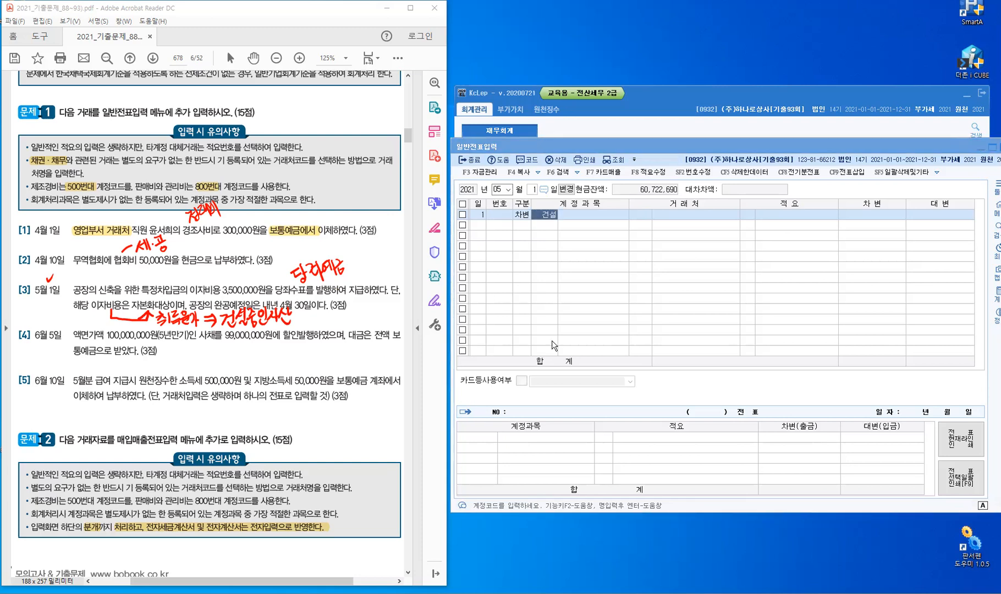
{"action": "key", "text": "Return"}
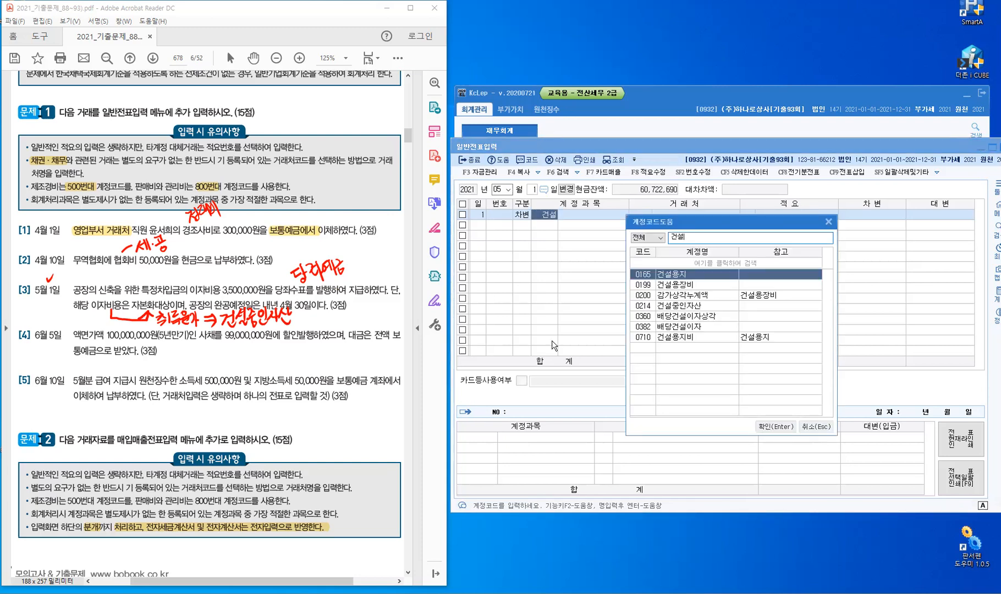
{"action": "key", "text": "Escape"}
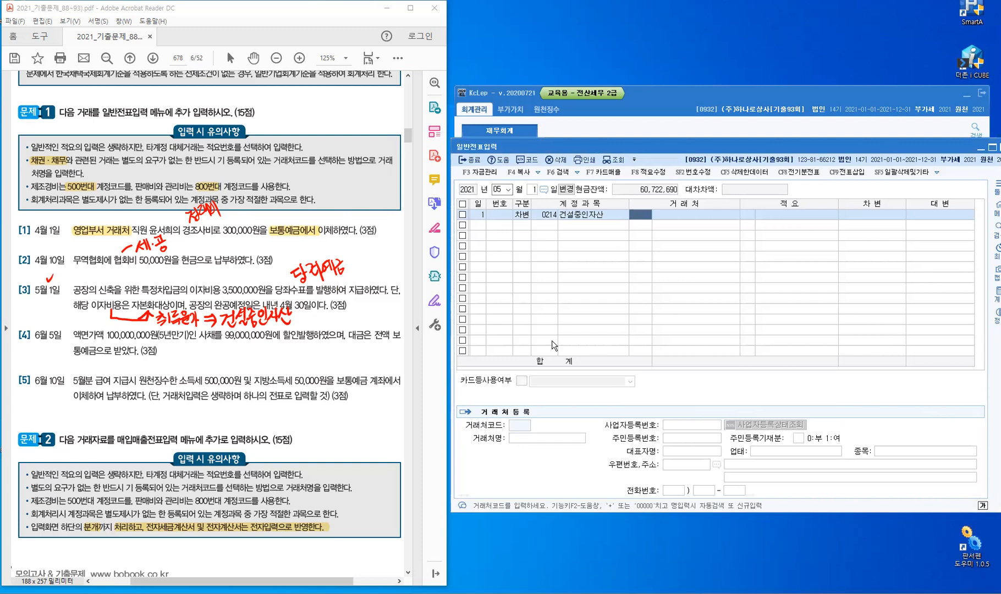
{"action": "key", "text": "Return"}
{"action": "key", "text": "Return"}
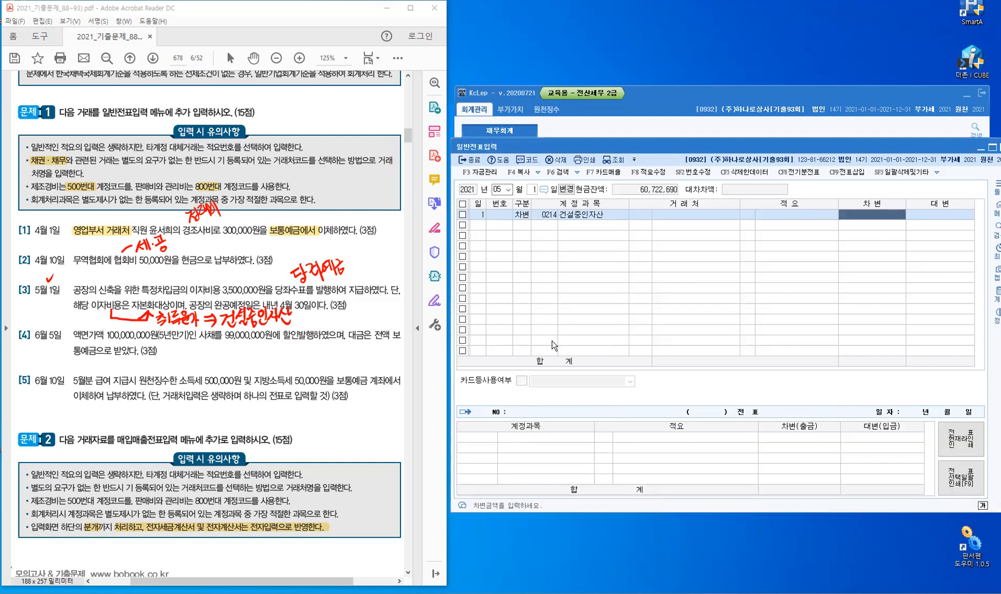
{"action": "type", "text": "3500+"}
{"action": "key", "text": "Return"}
Step: Enter the matching credit (대변) line for account 0102 당좌예금 with 3,500,000, leaving the customer and description blank
{"action": "type", "text": "4"}
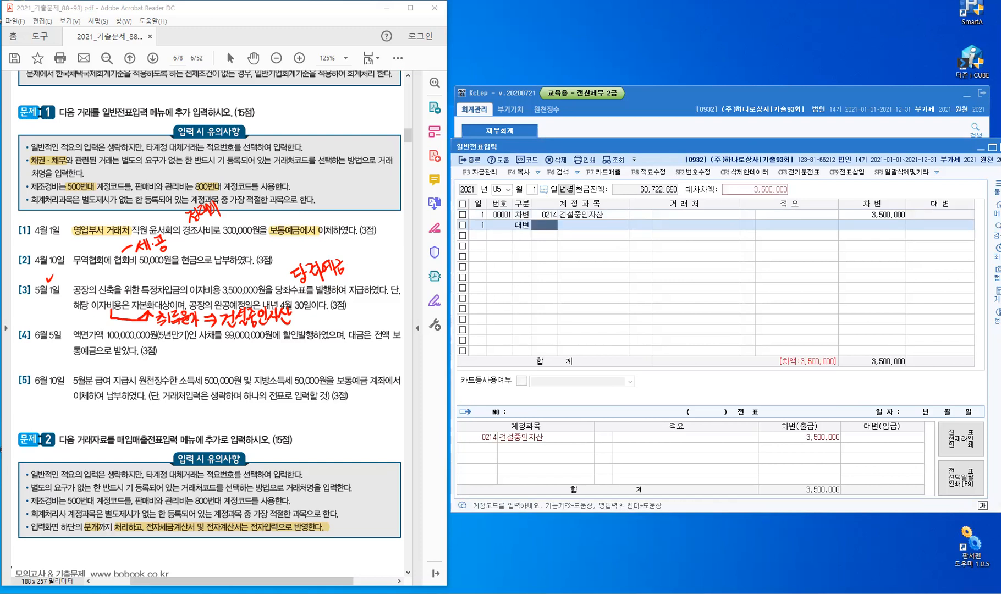
{"action": "type", "text": "102"}
{"action": "key", "text": "Return"}
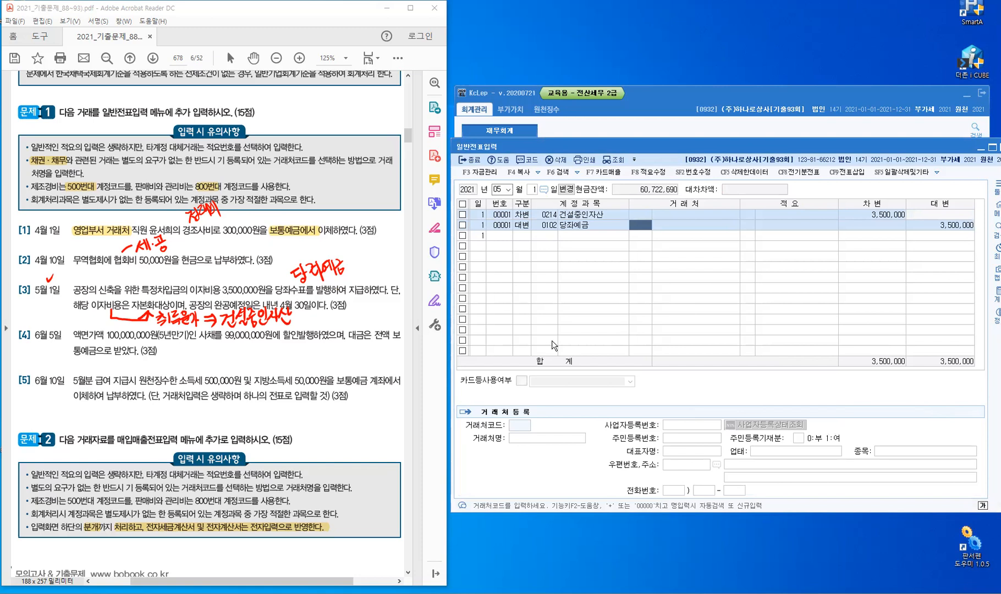
{"action": "key", "text": "Return"}
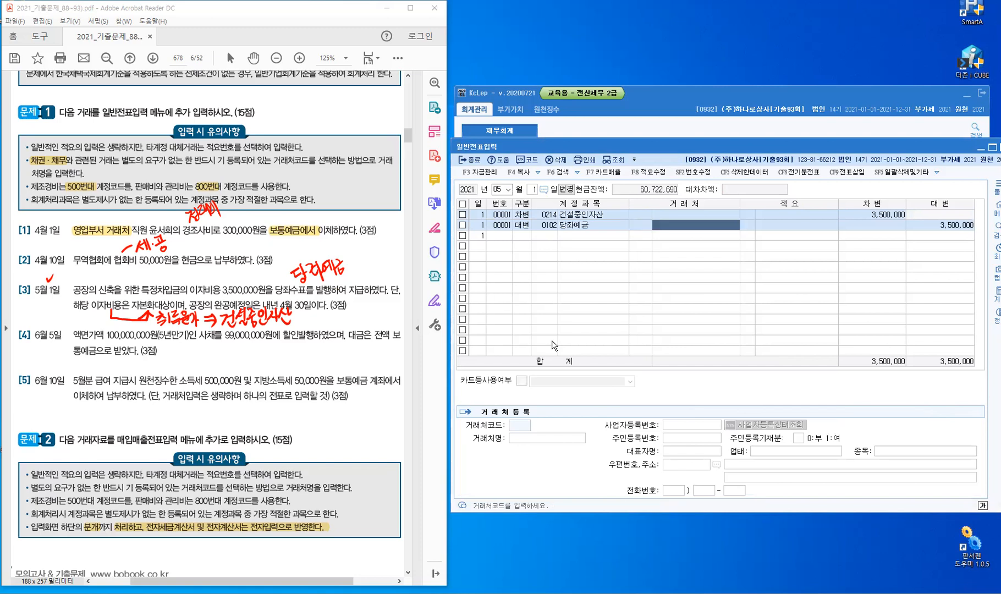
{"action": "key", "text": "Return"}
{"action": "key", "text": "Return"}
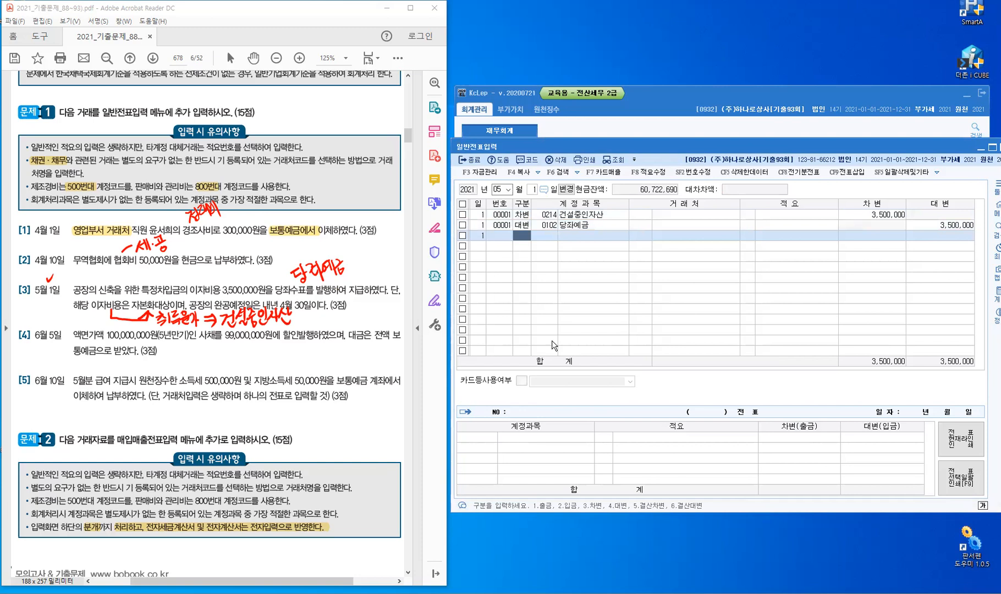
Step: Switch the voucher entry date to June 5
{"action": "key", "text": "Escape"}
{"action": "key", "text": "shift+Tab"}
{"action": "type", "text": "06"}
{"action": "key", "text": "Return"}
{"action": "type", "text": "5"}
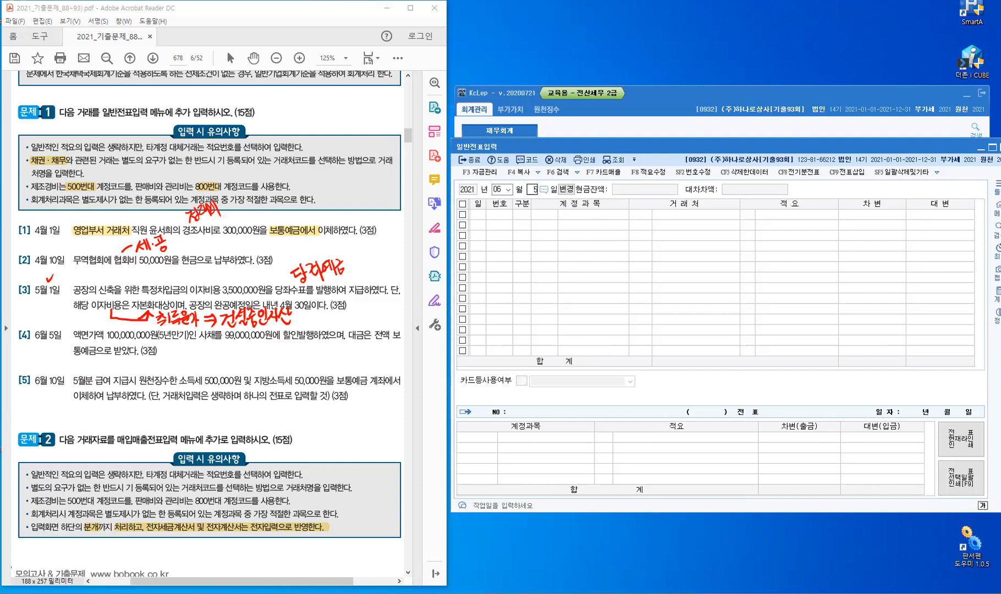
{"action": "key", "text": "Return"}
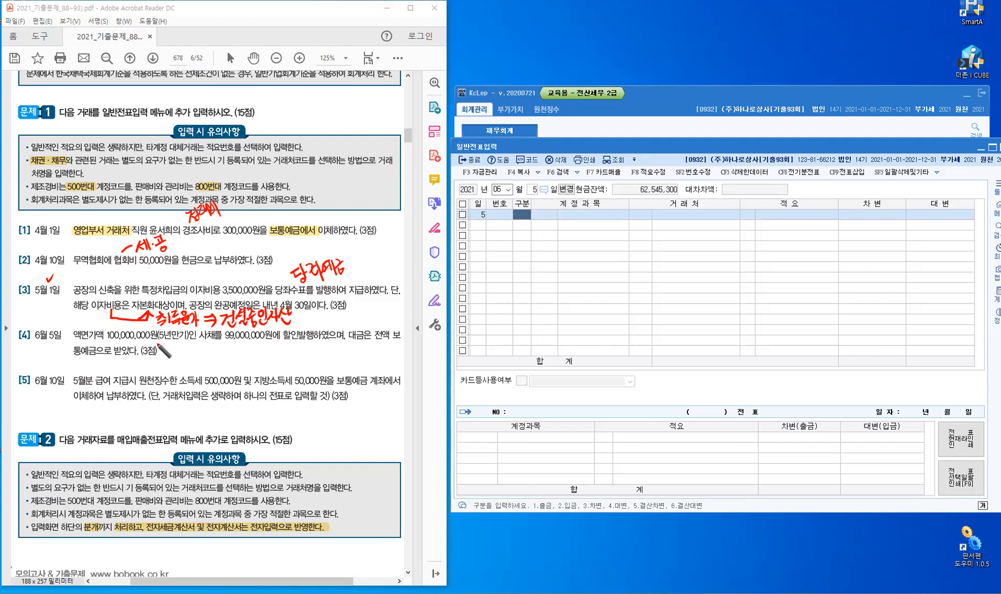
Step: Circle 사채 in red in the June 5 transaction and handwrite "사·할·차 1.0.0" below 할인발행
{"action": "mouse_move", "coordinate": [210, 339]}
{"action": "left_mouse_down"}
{"action": "mouse_move", "coordinate": [213, 325]}
{"action": "mouse_move", "coordinate": [216, 337]}
{"action": "left_mouse_up"}
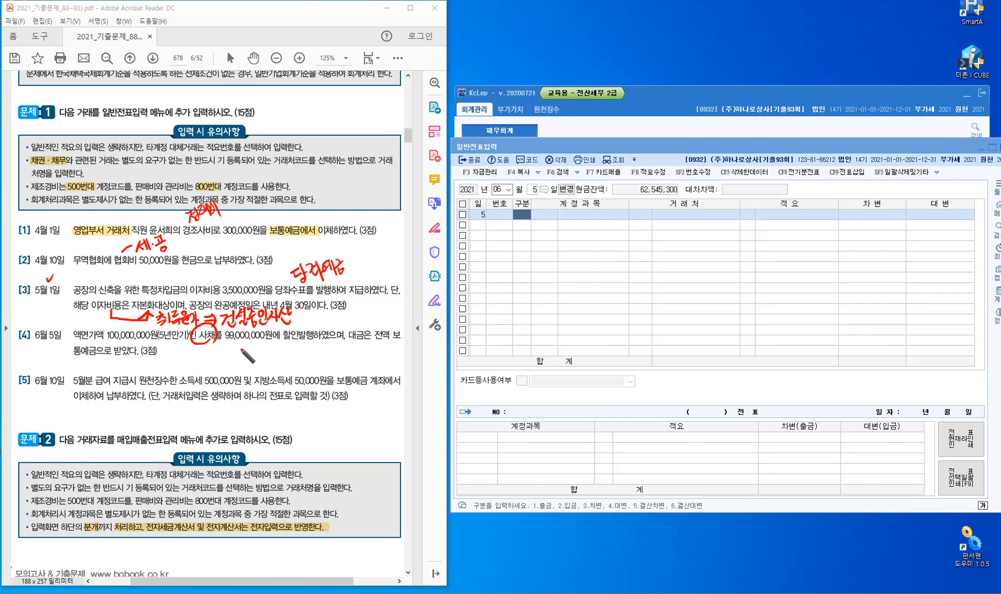
{"action": "left_click_drag", "start_coordinate": [275, 343], "coordinate": [283, 350]}
{"action": "left_click", "coordinate": [287, 349]}
{"action": "mouse_move", "coordinate": [278, 339]}
{"action": "left_mouse_down"}
{"action": "mouse_move", "coordinate": [279, 367]}
{"action": "mouse_move", "coordinate": [293, 350]}
{"action": "left_mouse_up"}
{"action": "mouse_move", "coordinate": [321, 346]}
{"action": "left_mouse_down"}
{"action": "mouse_move", "coordinate": [308, 358]}
{"action": "mouse_move", "coordinate": [342, 351]}
{"action": "left_mouse_up"}
{"action": "left_click", "coordinate": [336, 357]}
{"action": "left_click", "coordinate": [348, 358]}
{"action": "left_click_drag", "start_coordinate": [355, 349], "coordinate": [355, 351]}
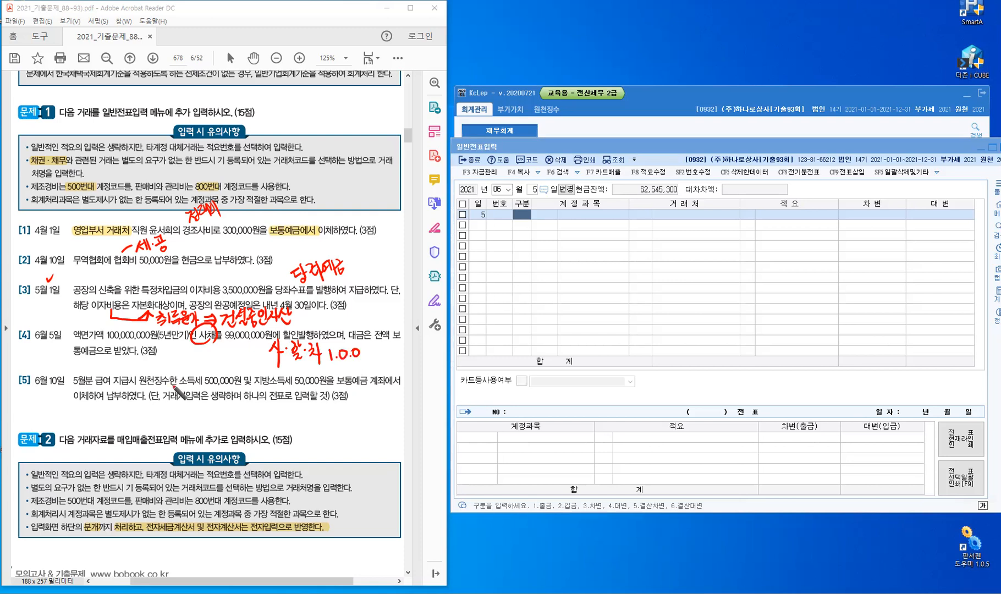
Step: Put a red check mark under 액면가액 and underline 99,000,000 in the June 5 transaction
{"action": "left_click_drag", "start_coordinate": [80, 340], "coordinate": [87, 337]}
{"action": "left_click_drag", "start_coordinate": [225, 341], "coordinate": [259, 340]}
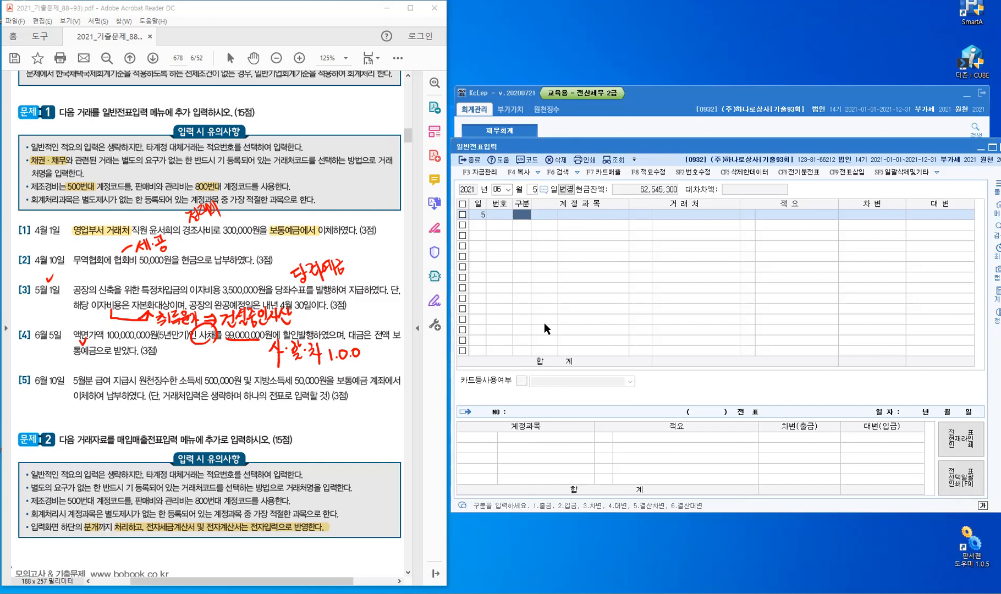
Step: Enter a credit (대변) line for account 0291 사채 with 100,000,000, leaving the customer and description blank
{"action": "type", "text": "4"}
{"action": "key", "text": "Hangul"}
{"action": "type", "text": "샃"}
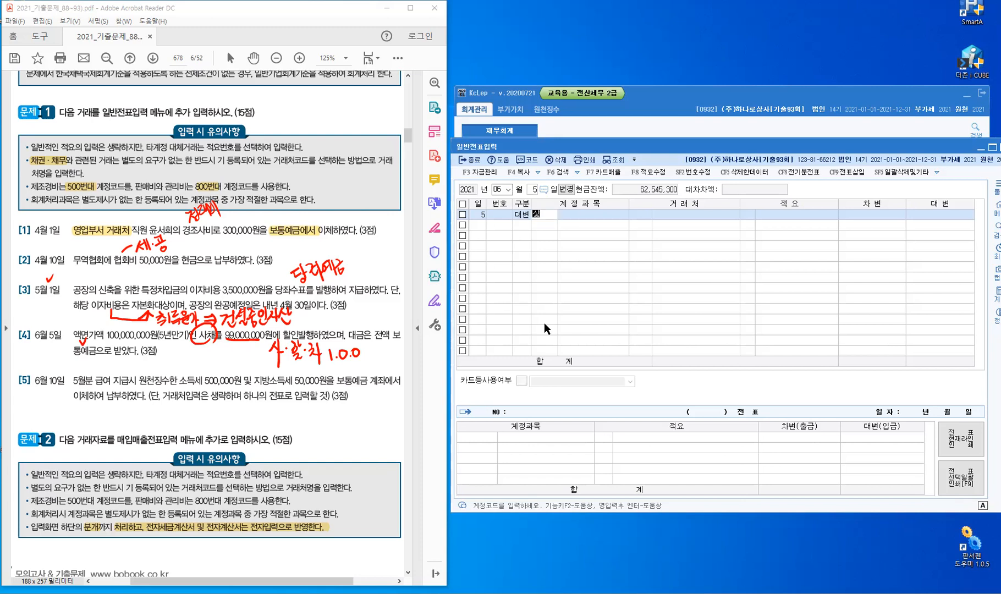
{"action": "type", "text": "ㅐ"}
{"action": "key", "text": "Return"}
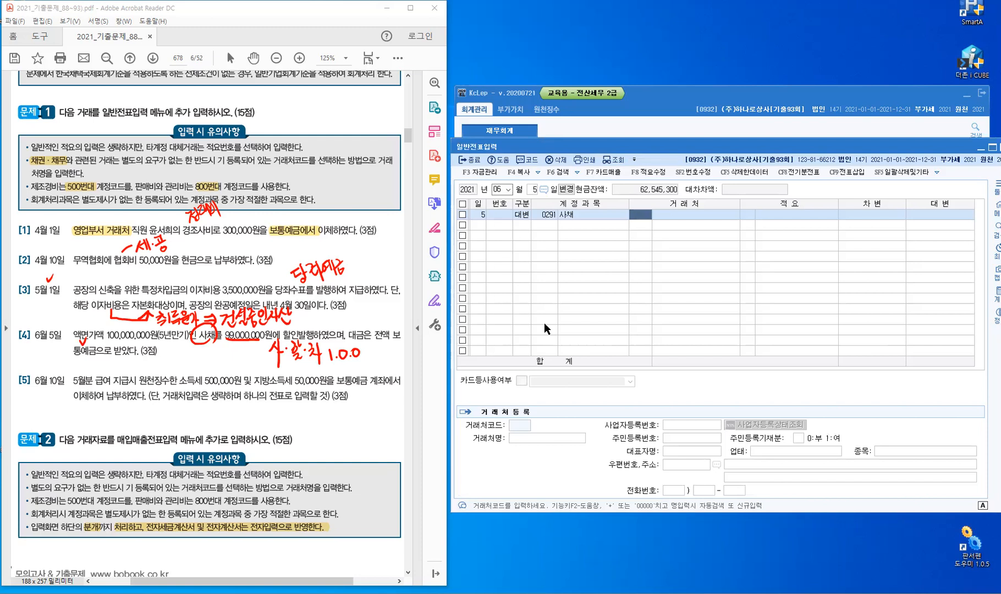
{"action": "key", "text": "Return"}
{"action": "key", "text": "Return"}
{"action": "type", "text": "100,000,000"}
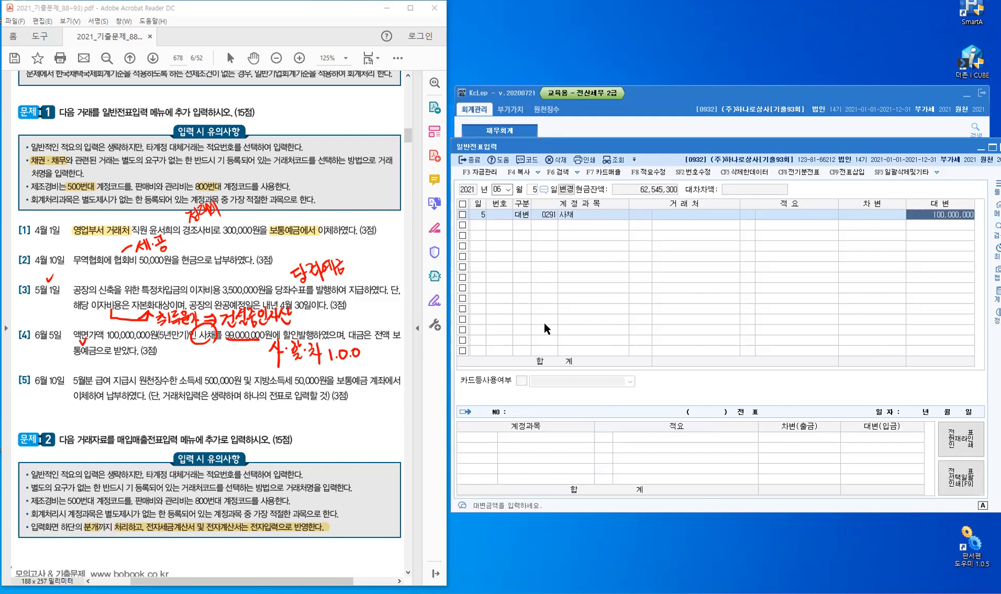
{"action": "key", "text": "Return"}
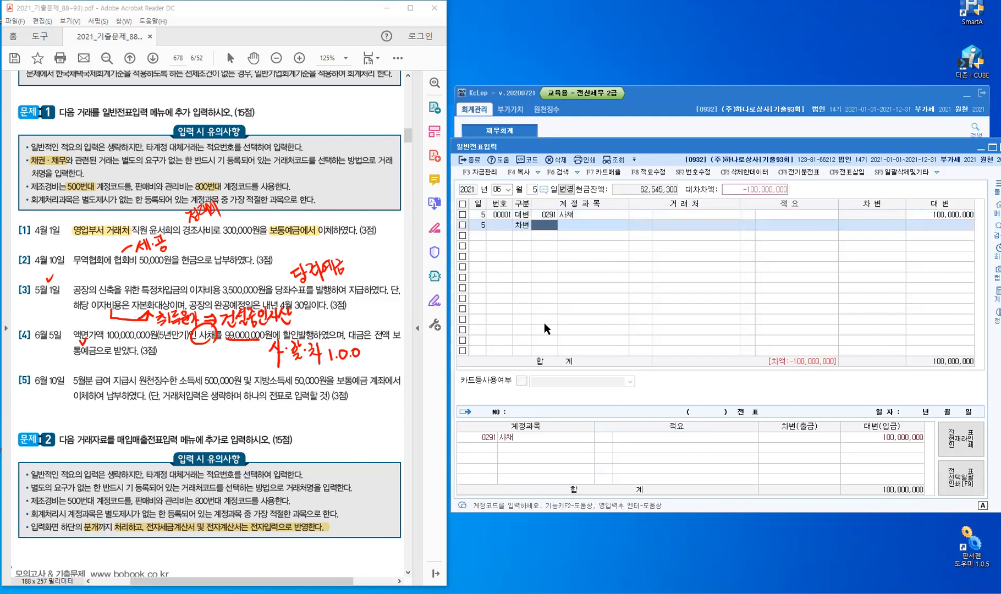
Step: Enter a debit (차변) line for account 0103 보통예금 with 99,000,000, leaving the customer and description blank
{"action": "type", "text": "103"}
{"action": "key", "text": "Return"}
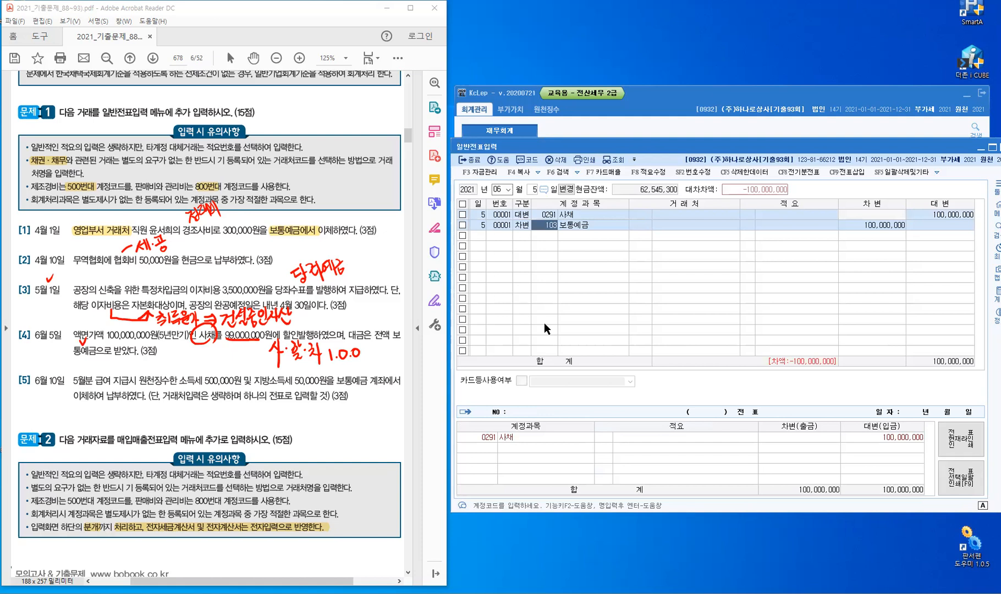
{"action": "key", "text": "Return"}
{"action": "key", "text": "Return"}
{"action": "key", "text": "Return"}
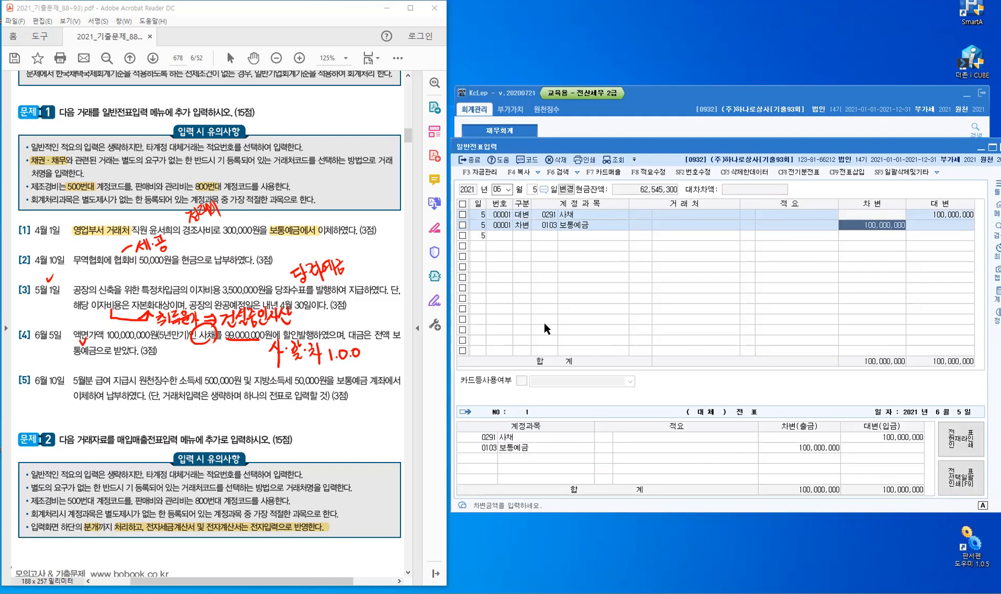
{"action": "type", "text": "99,000,000"}
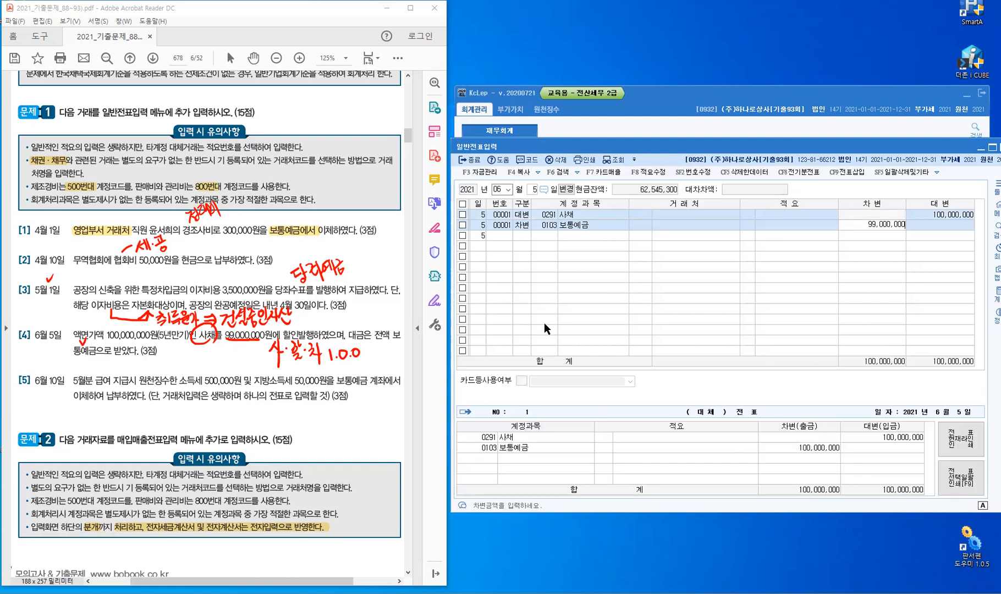
{"action": "key", "text": "Return"}
{"action": "key", "text": "Return"}
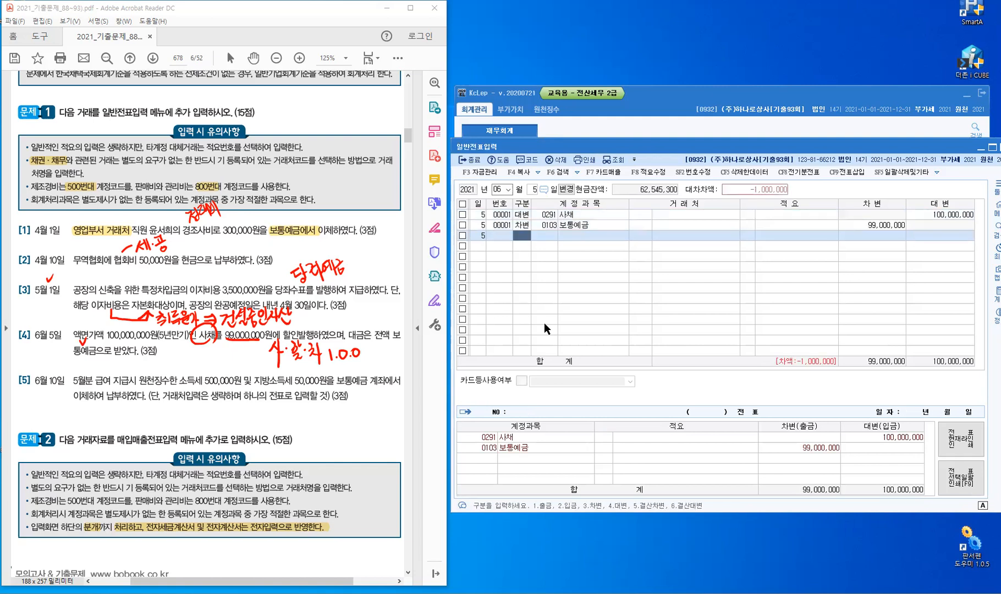
Step: Enter a debit (차변) line for account 0292 사채할인발행차금 with 1,000,000 in the June 5 voucher
{"action": "key", "text": "3"}
{"action": "key", "text": "Return"}
{"action": "type", "text": "사채할"}
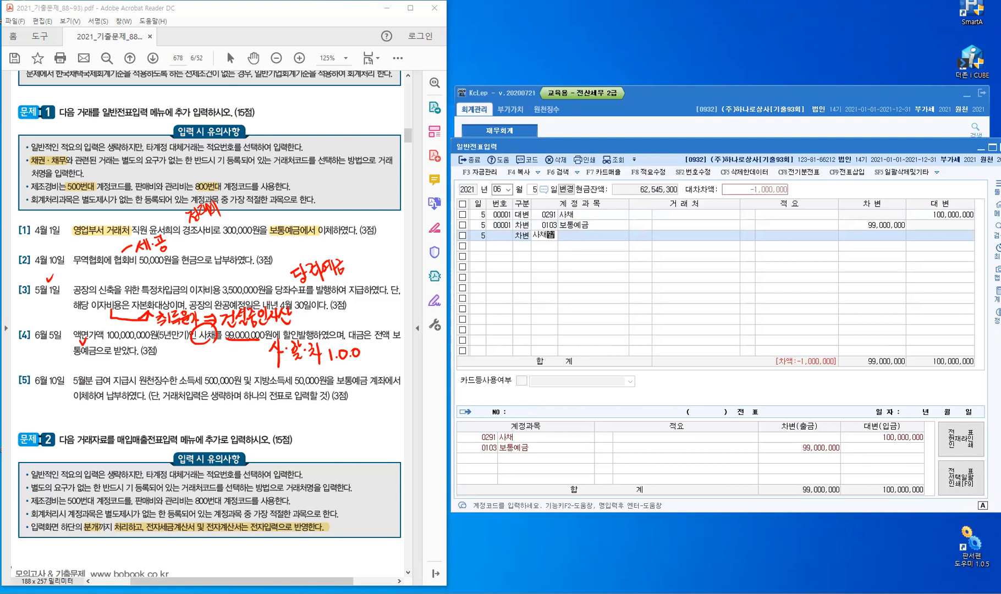
{"action": "key", "text": "Return"}
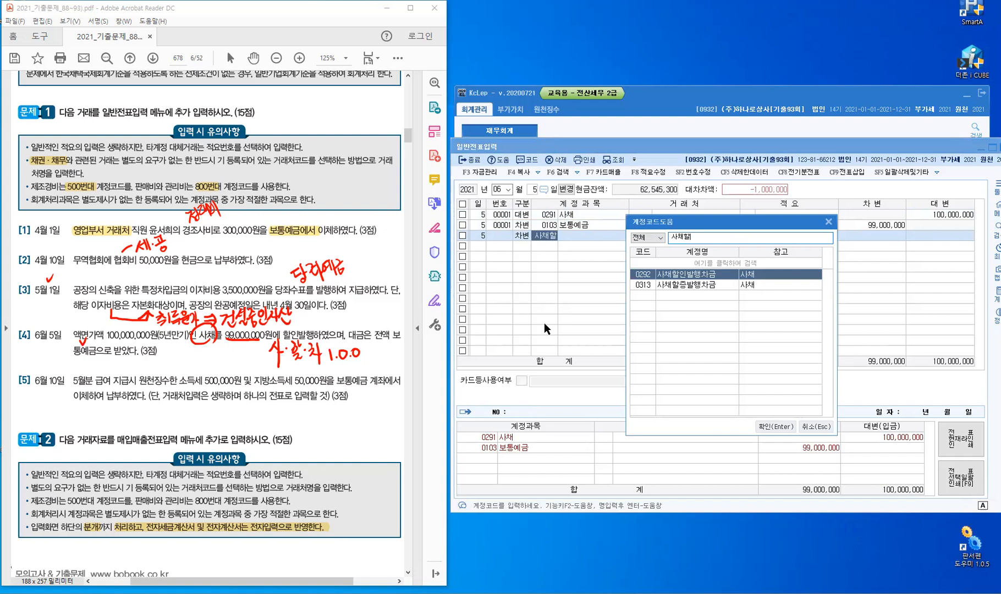
{"action": "key", "text": "Return"}
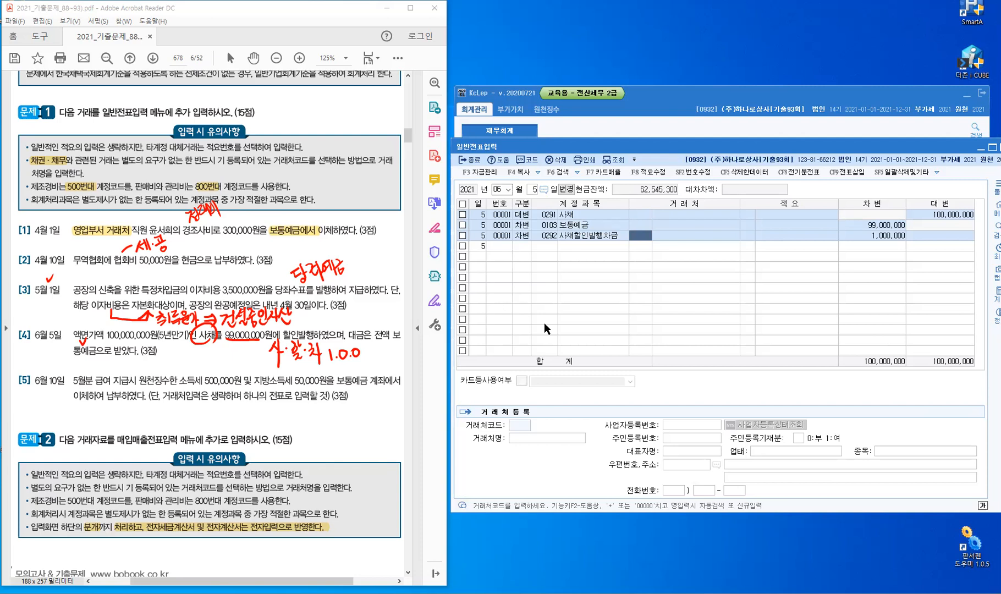
Step: Change the general voucher entry date to June 10
{"action": "key", "text": "Escape"}
{"action": "type", "text": "10"}
{"action": "key", "text": "Return"}
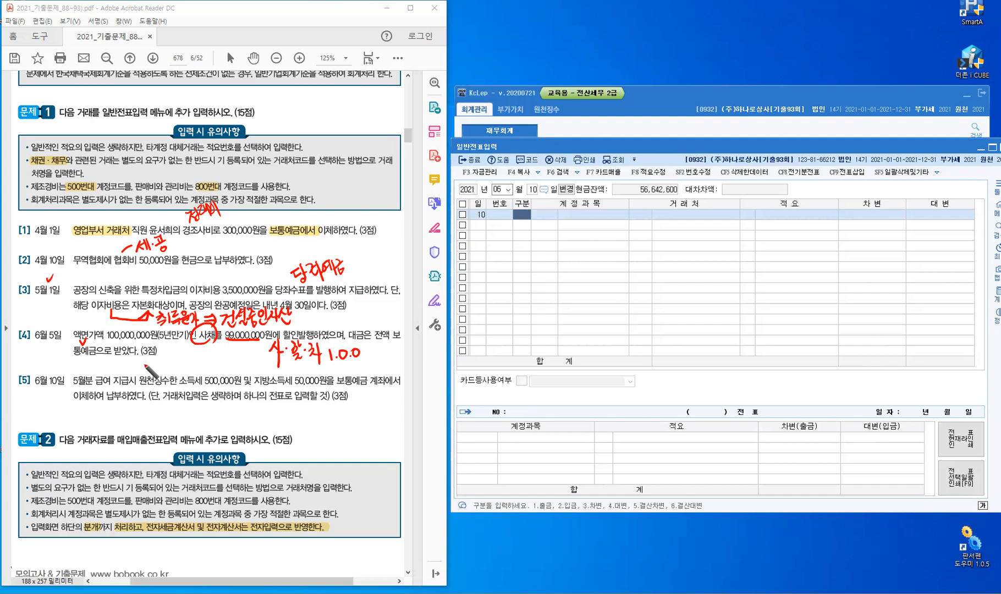
Step: Handwrite 예수금 in red above 원천징수한 in the June 10 transaction and put red quotation marks around 보통예금 계좌
{"action": "left_click_drag", "start_coordinate": [145, 362], "coordinate": [154, 366]}
{"action": "mouse_move", "coordinate": [155, 360]}
{"action": "left_mouse_down"}
{"action": "mouse_move", "coordinate": [156, 374]}
{"action": "mouse_move", "coordinate": [172, 372]}
{"action": "left_mouse_up"}
{"action": "left_click_drag", "start_coordinate": [172, 361], "coordinate": [181, 370]}
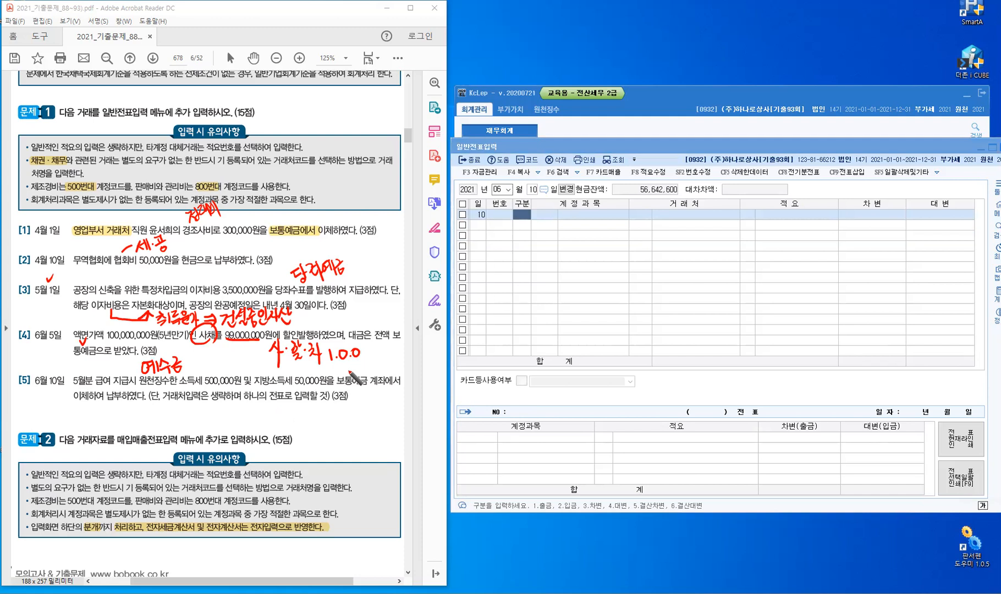
{"action": "left_click_drag", "start_coordinate": [331, 376], "coordinate": [376, 376]}
{"action": "left_click", "coordinate": [496, 268]}
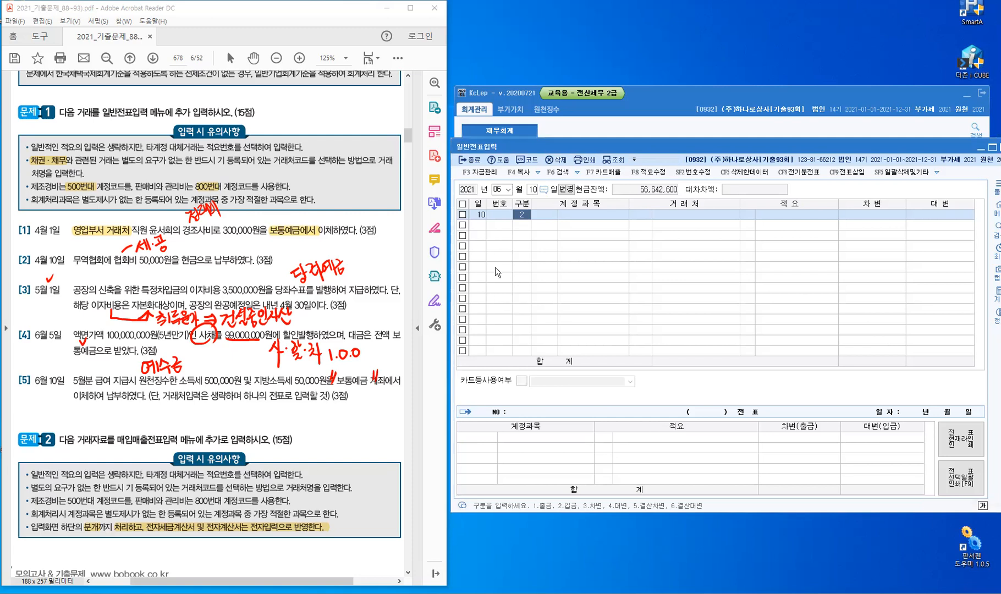
{"action": "key", "text": "Return"}
{"action": "type", "text": "5"}
{"action": "key", "text": "Return"}
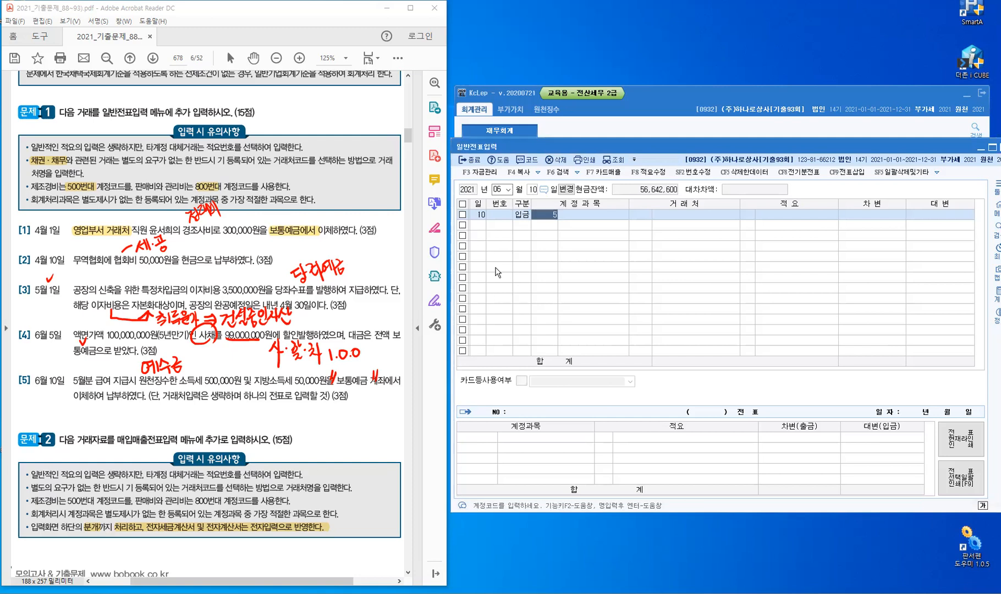
{"action": "key", "text": "Escape"}
{"action": "key", "text": "Left"}
Step: Enter a debit (차변) line for account 0254 예수금 with 550,000, leaving the customer and description blank
{"action": "type", "text": "3"}
{"action": "type", "text": "254"}
{"action": "key", "text": "Return"}
{"action": "key", "text": "Return"}
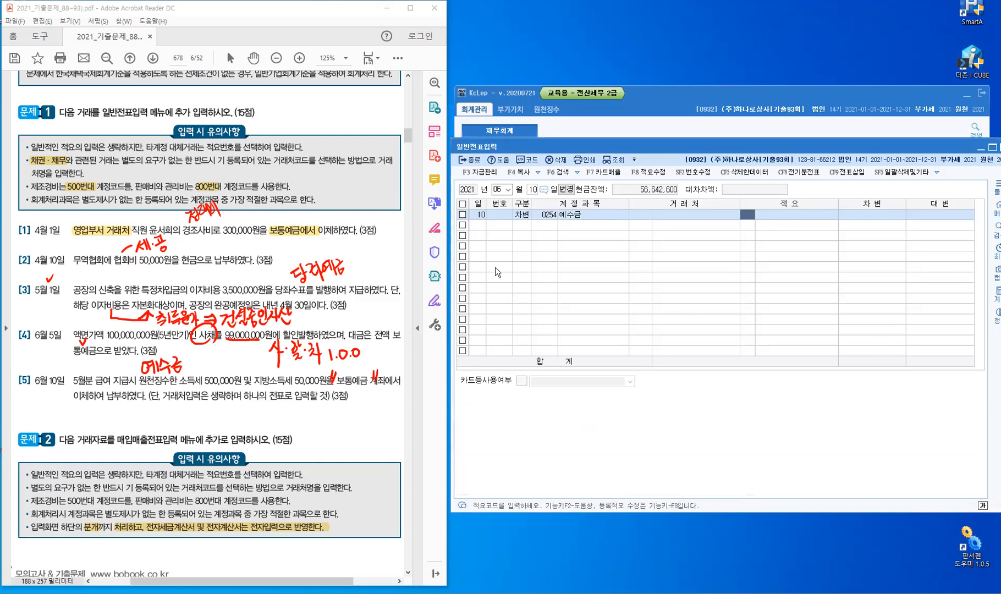
{"action": "key", "text": "Return"}
{"action": "type", "text": "550,000"}
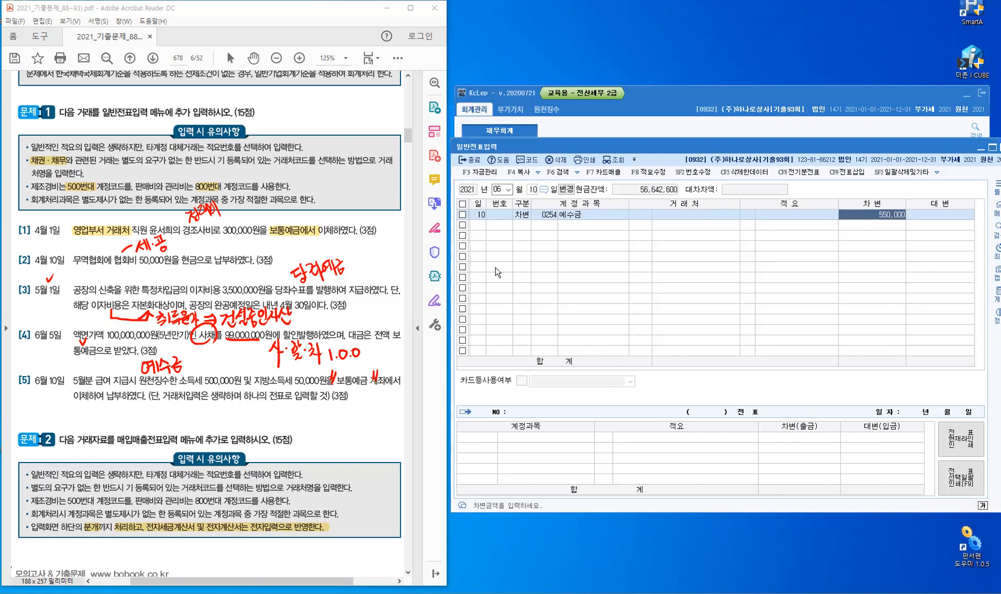
{"action": "key", "text": "Return"}
Step: Enter a credit (대변) line for account 0103 보통예금 with 550,000, leaving the customer and description blank
{"action": "type", "text": "4"}
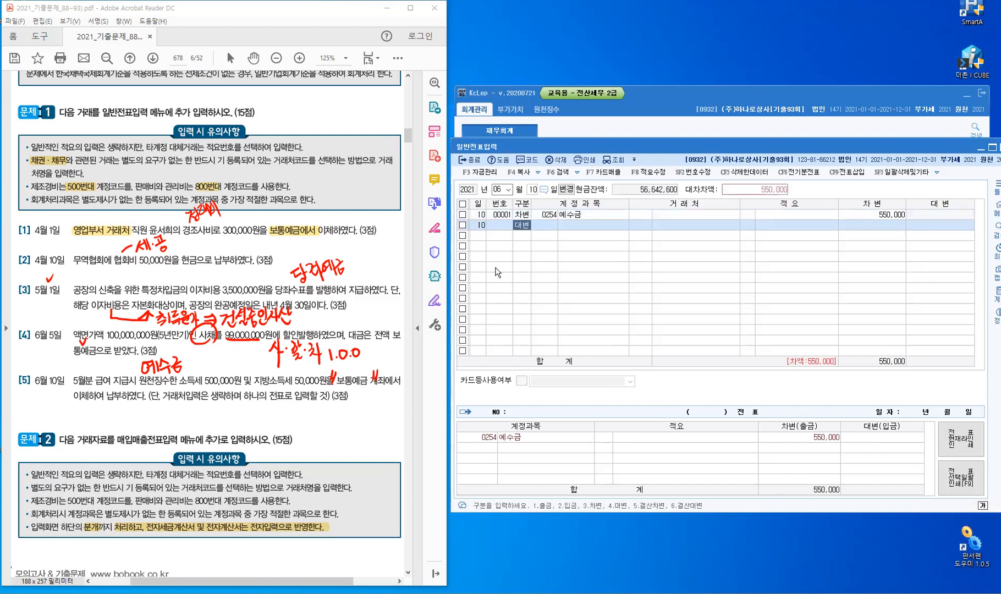
{"action": "key", "text": "Return"}
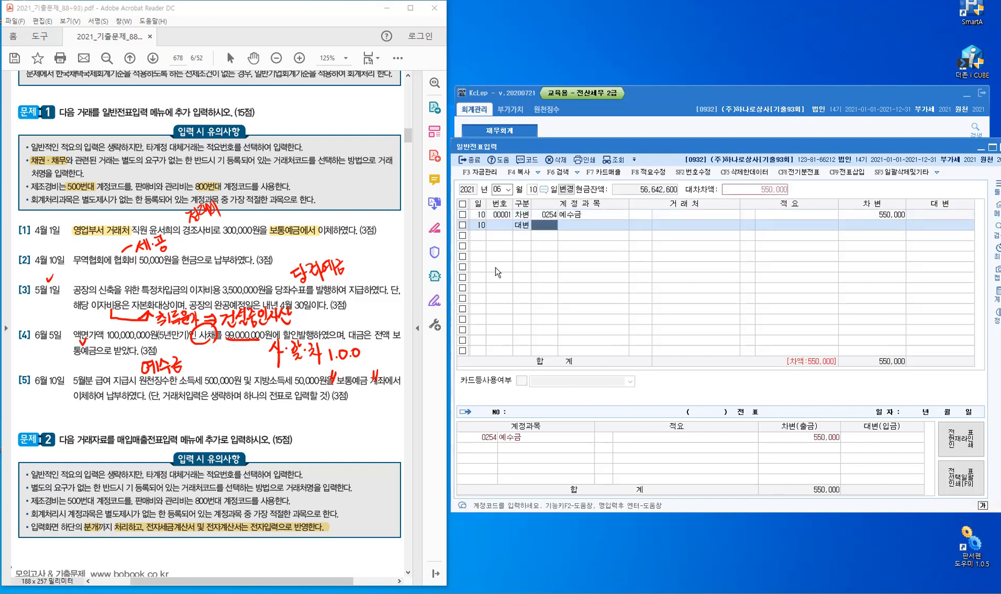
{"action": "type", "text": "103"}
{"action": "key", "text": "Return"}
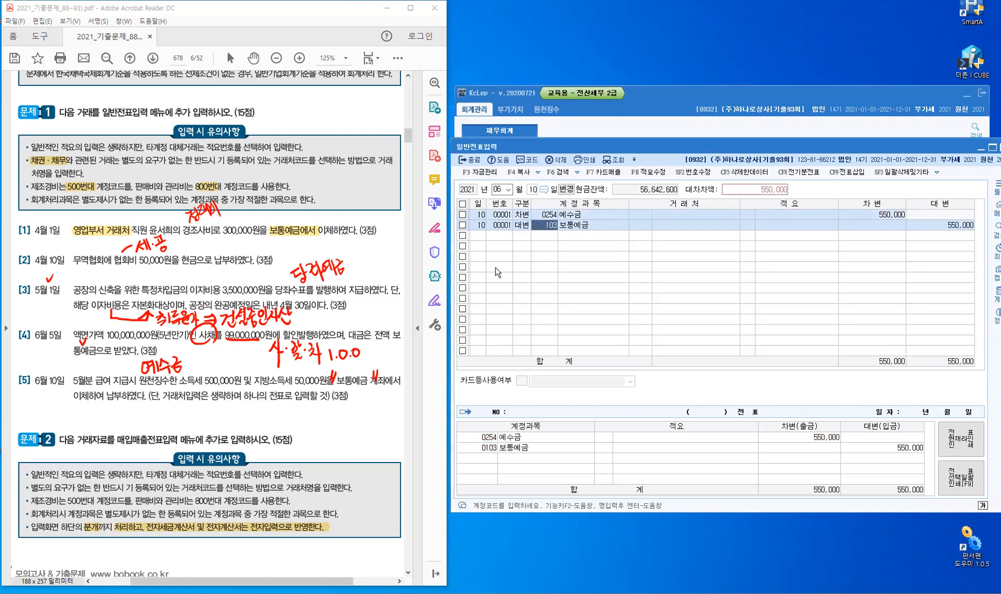
{"action": "key", "text": "Return"}
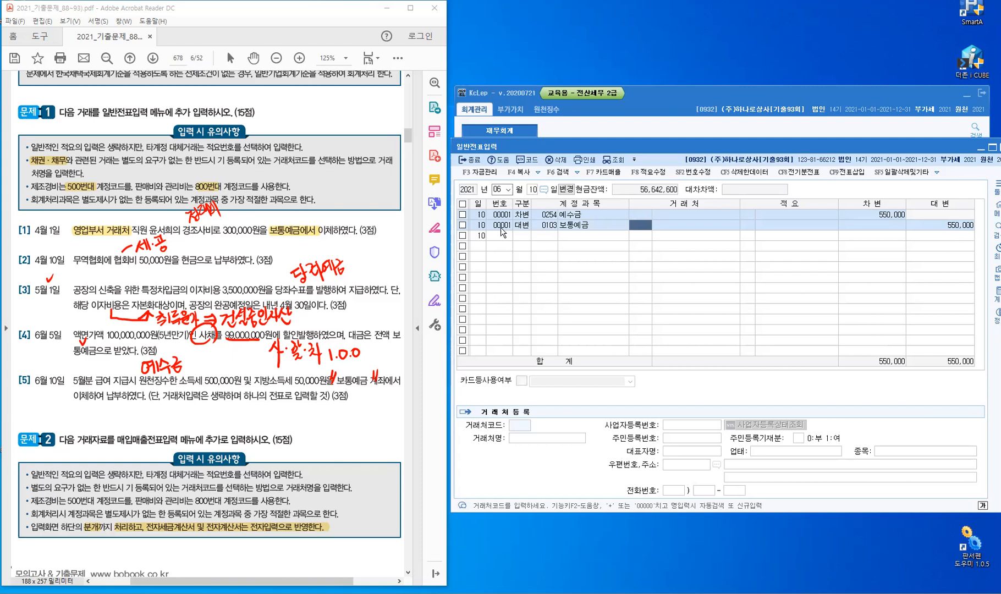
{"action": "key", "text": "Return"}
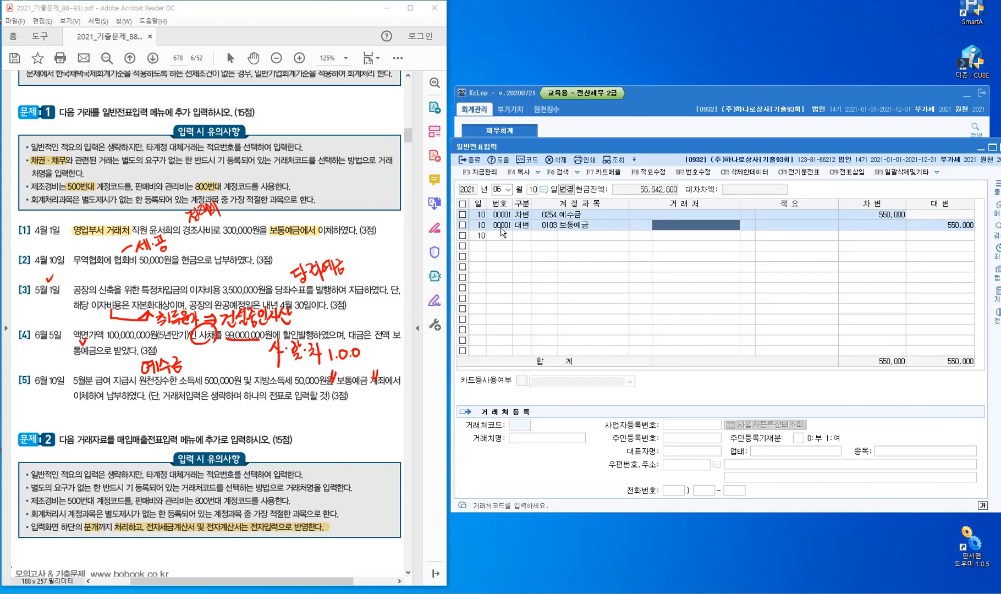
{"action": "key", "text": "Return"}
{"action": "key", "text": "Return"}
{"action": "key", "text": "Return"}
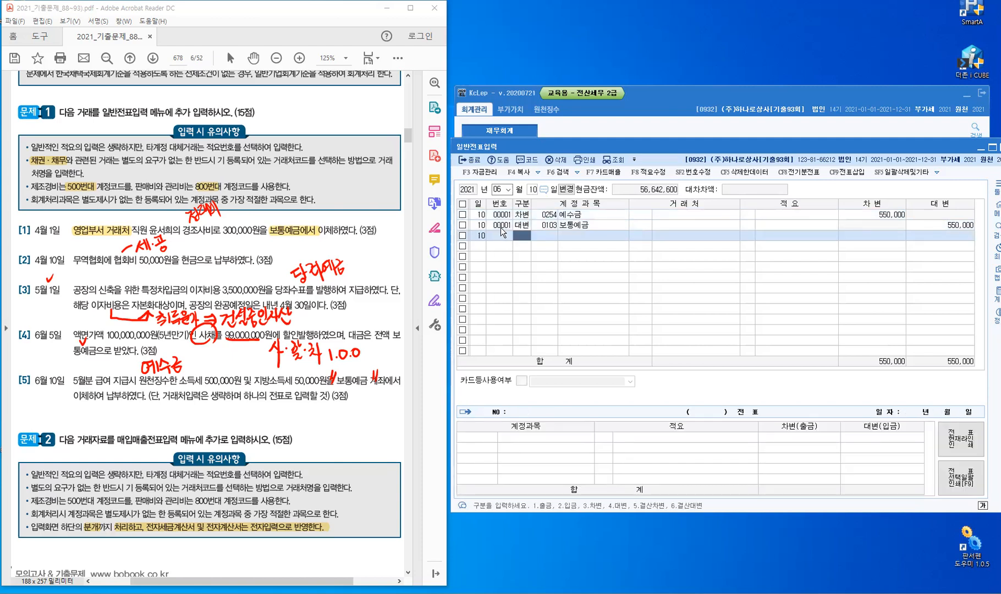
Step: Leave the general voucher entry for 매입매출전표입력, clearing the red handwriting from the exam page on the way
{"action": "key", "text": "Escape"}
{"action": "key", "text": "Escape"}
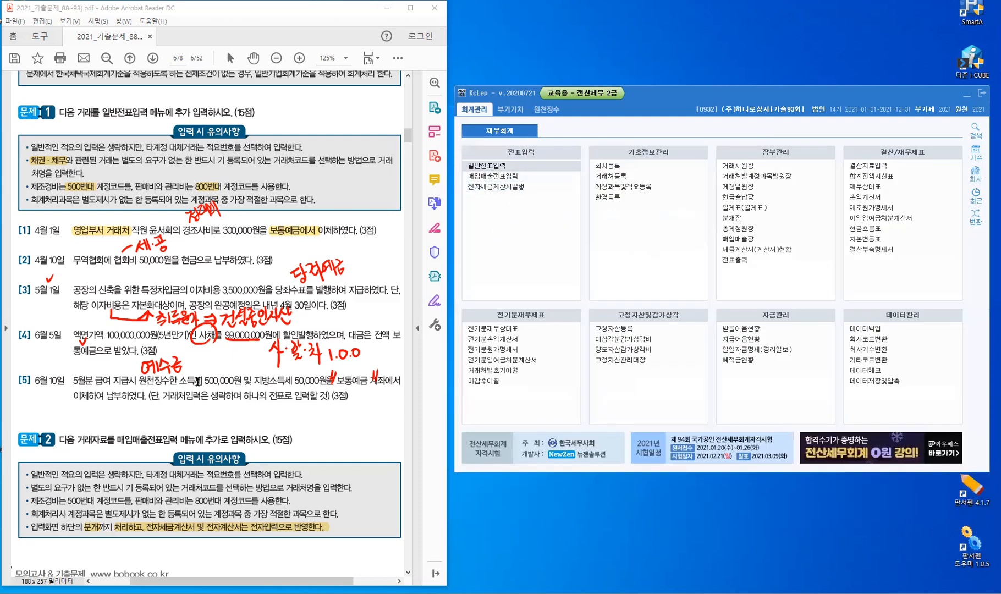
{"action": "key", "text": "Down"}
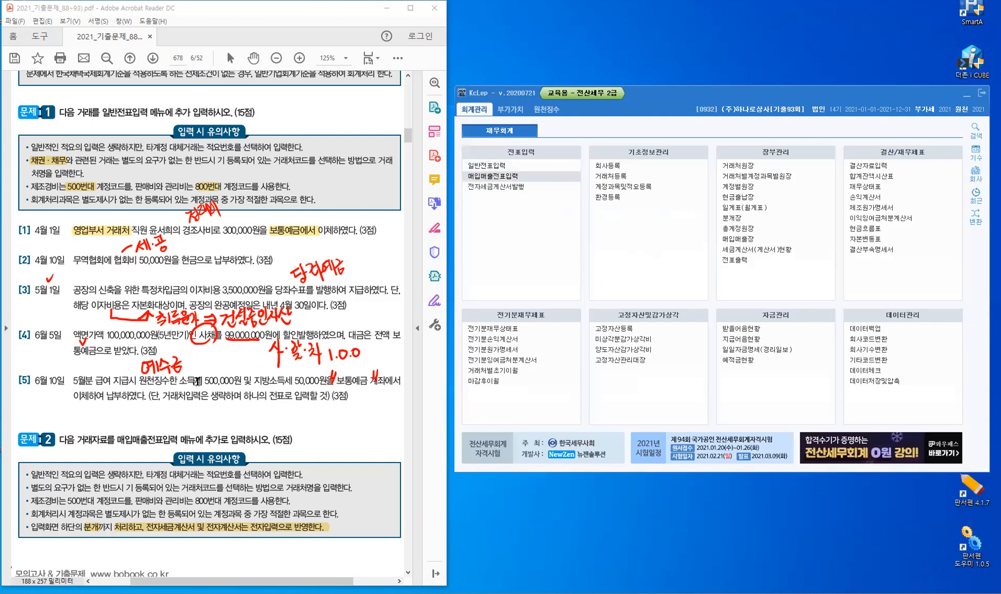
{"action": "key", "text": "Escape"}
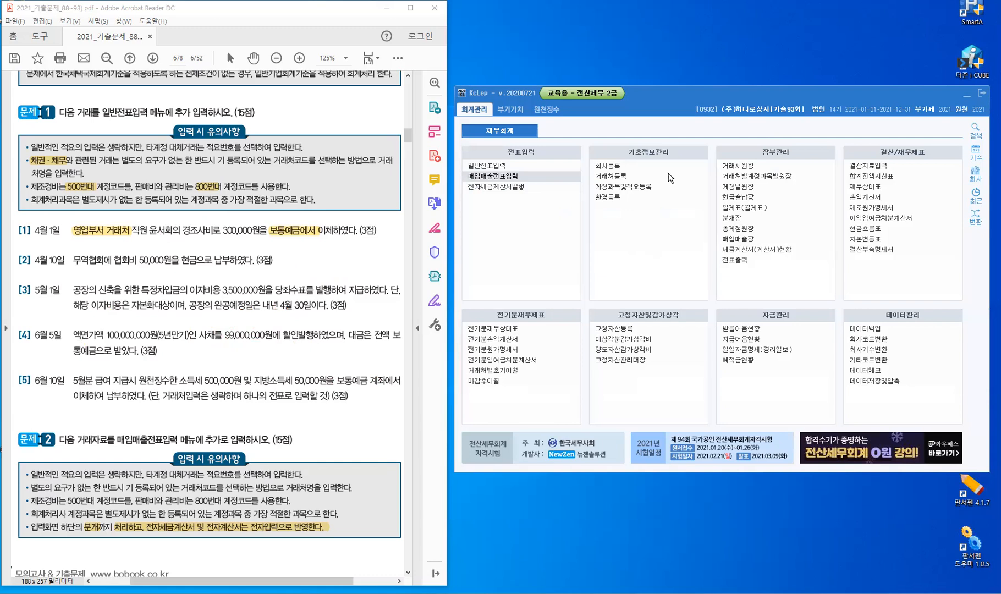
{"action": "key", "text": "Return"}
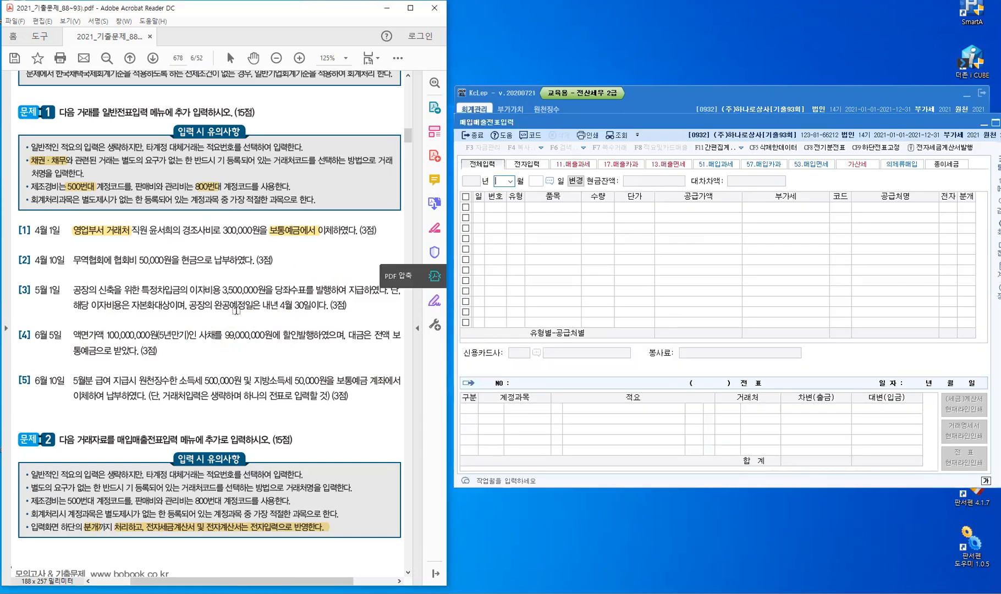
Step: Set the 매입매출전표 entry date to August 7, 2021 for the first transaction of Problem 2
{"action": "scroll", "coordinate": [236, 309], "scroll_direction": "down", "scroll_amount": 10}
{"action": "scroll", "coordinate": [127, 527], "scroll_direction": "up", "scroll_amount": 1}
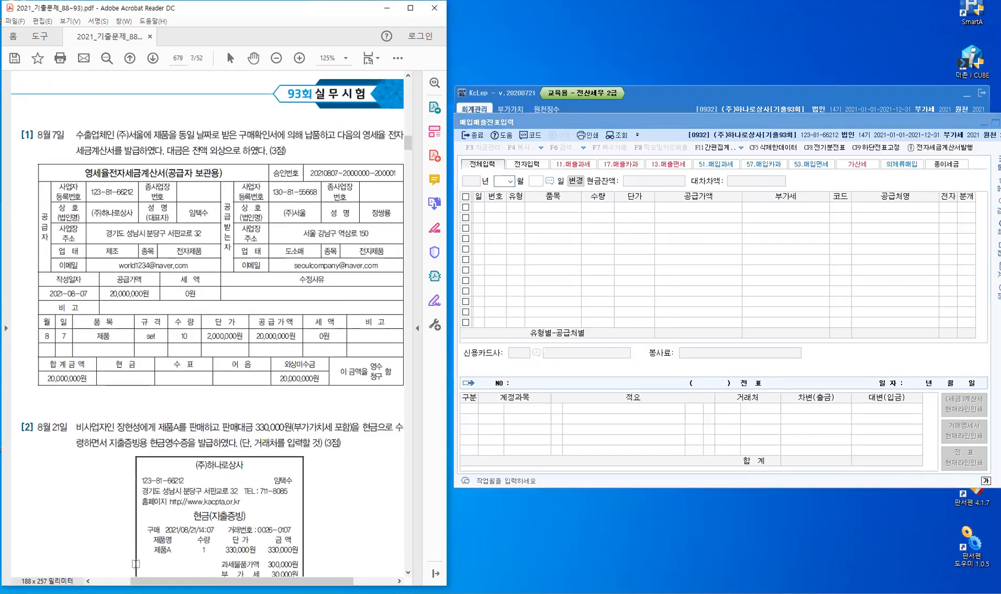
{"action": "left_click_drag", "start_coordinate": [242, 582], "coordinate": [246, 582]}
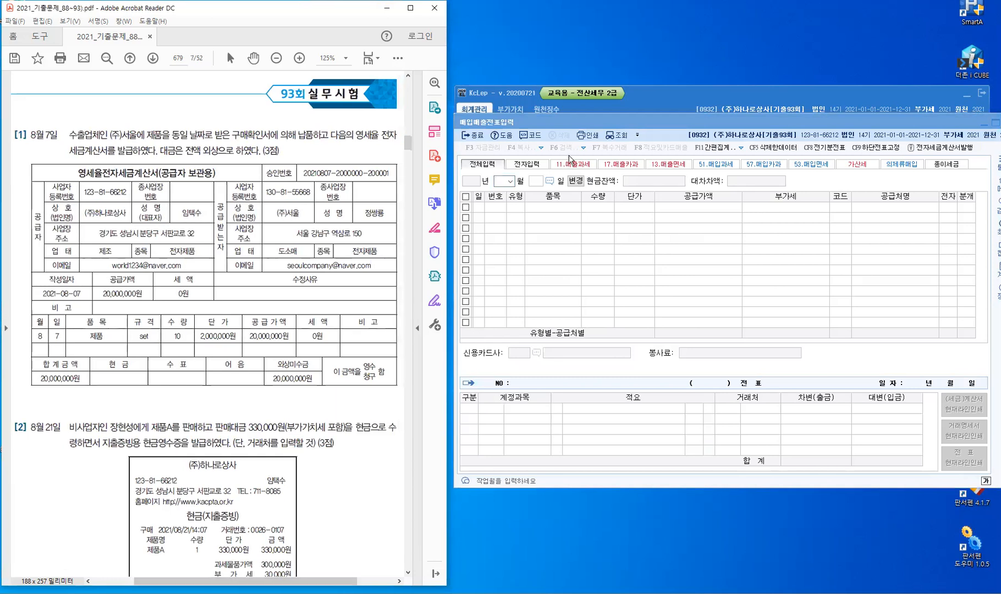
{"action": "left_click", "coordinate": [507, 184]}
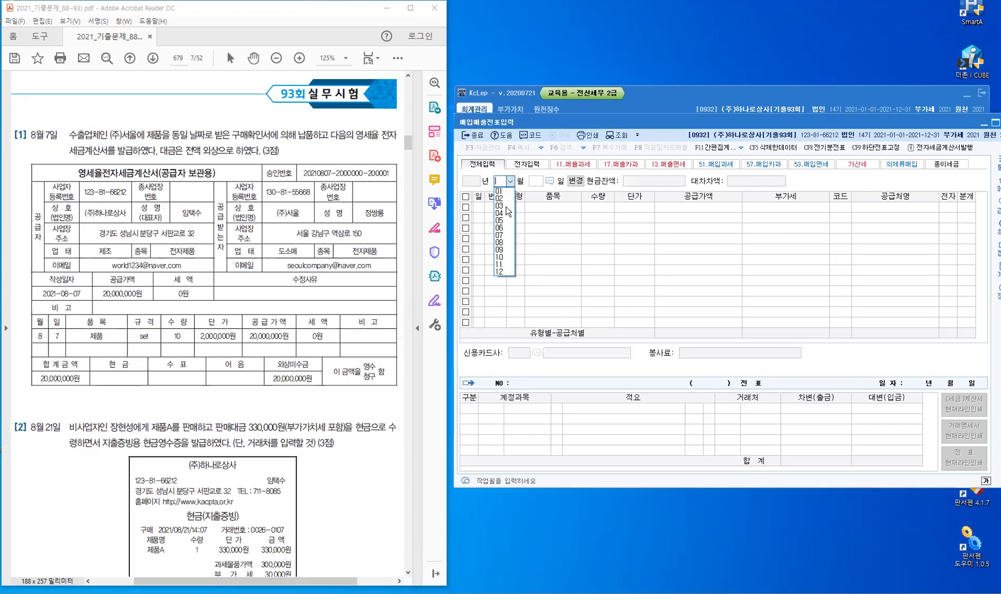
{"action": "left_click", "coordinate": [502, 242]}
{"action": "type", "text": "7"}
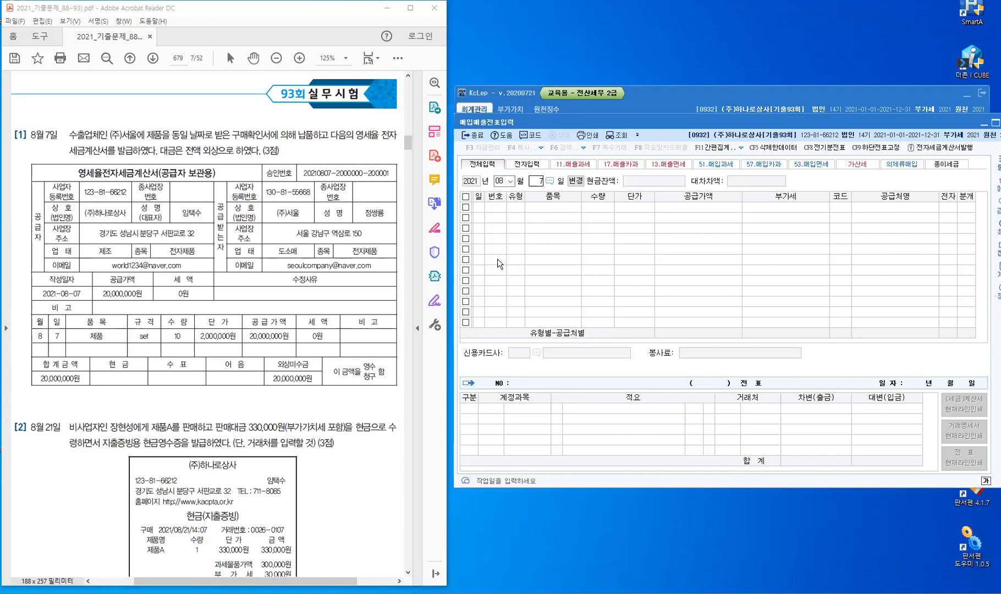
{"action": "key", "text": "Return"}
{"action": "key", "text": "Return"}
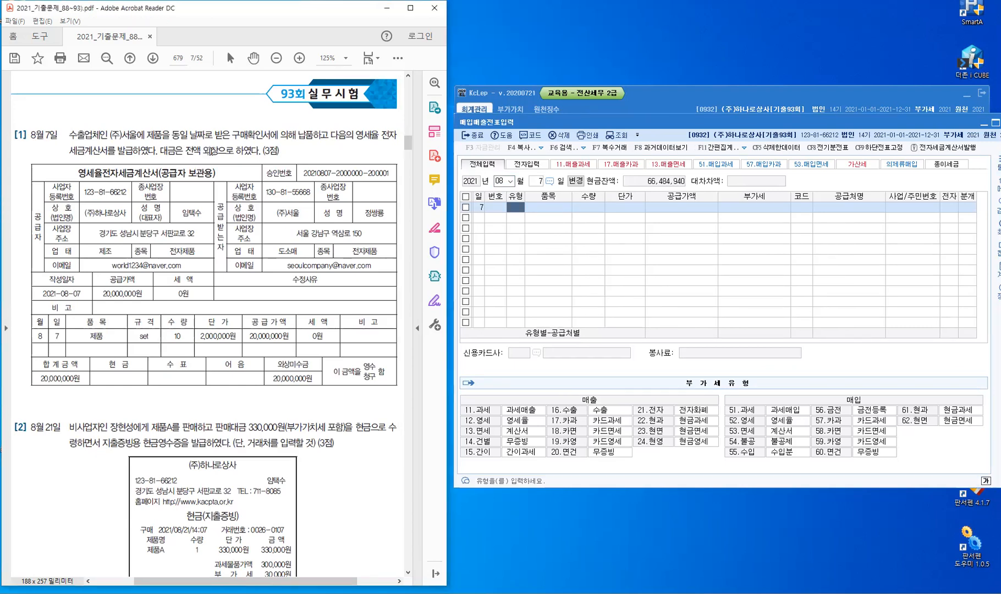
Step: Highlight 외상, (주)서울, 제품 and 영세율 전자 in yellow in the August 7 transaction
{"action": "left_click_drag", "start_coordinate": [205, 151], "coordinate": [220, 152]}
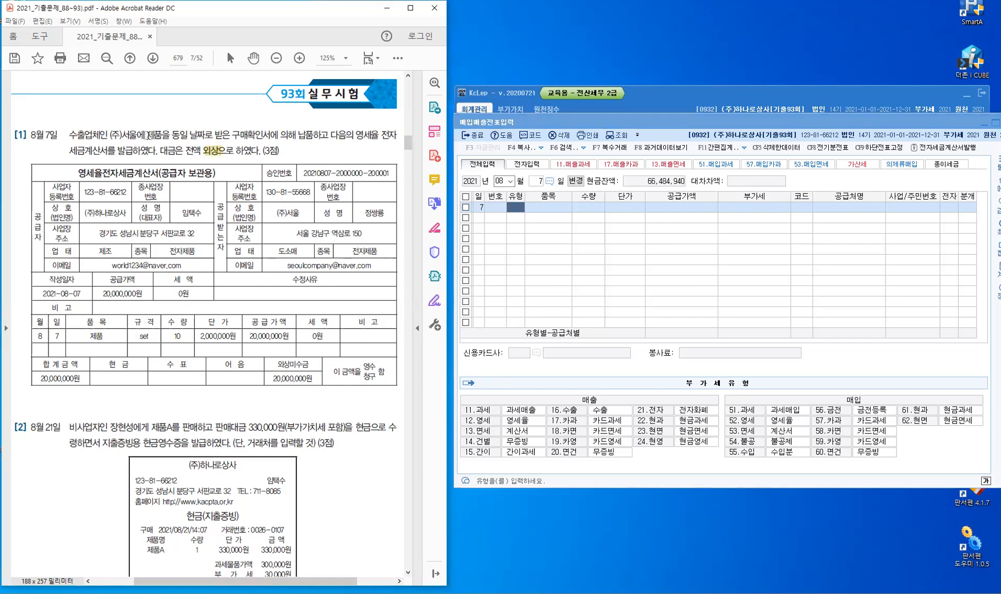
{"action": "left_click_drag", "start_coordinate": [113, 135], "coordinate": [132, 138]}
{"action": "left_click_drag", "start_coordinate": [391, 136], "coordinate": [356, 136]}
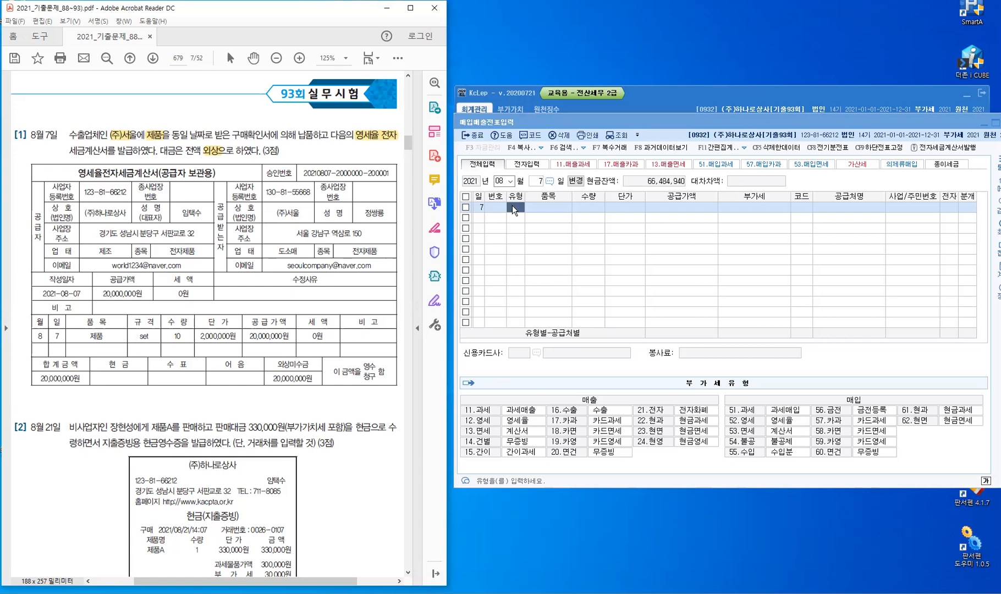
Step: Enter a type 12 영세 sales line with item 제품 and a supply amount (공급가액) of 20,000,000, leaving quantity and unit price blank
{"action": "left_click", "coordinate": [556, 224]}
{"action": "type", "text": "12"}
{"action": "key", "text": "Return"}
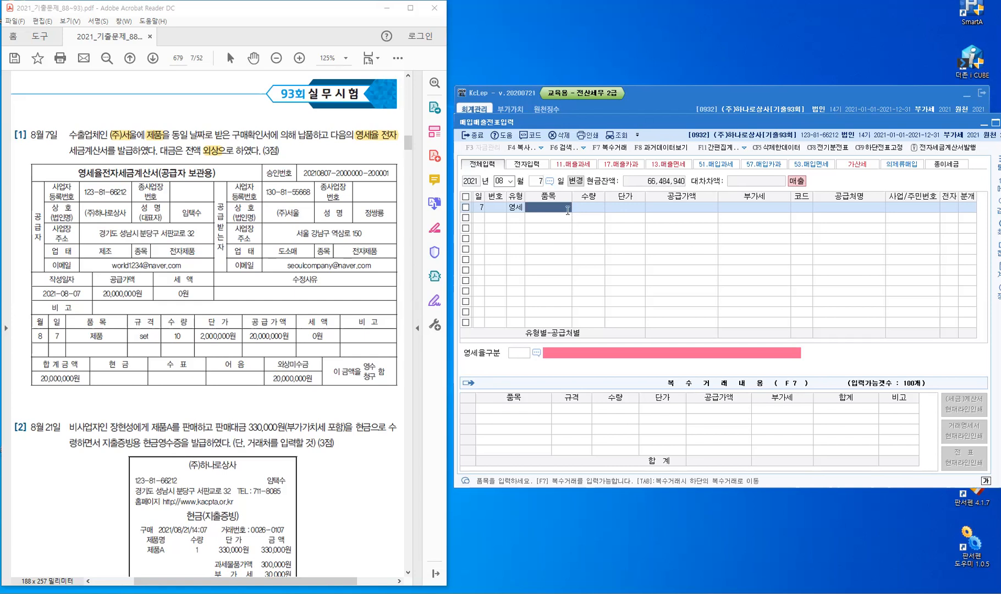
{"action": "type", "text": "ㅈㅔ품"}
{"action": "key", "text": "Return"}
{"action": "key", "text": "Return"}
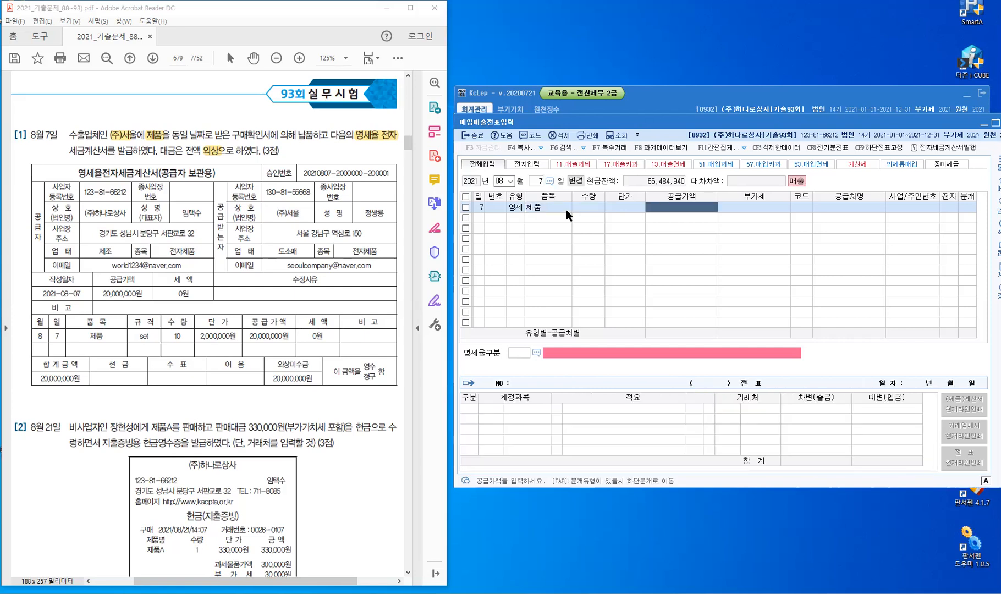
{"action": "type", "text": "20,000,000"}
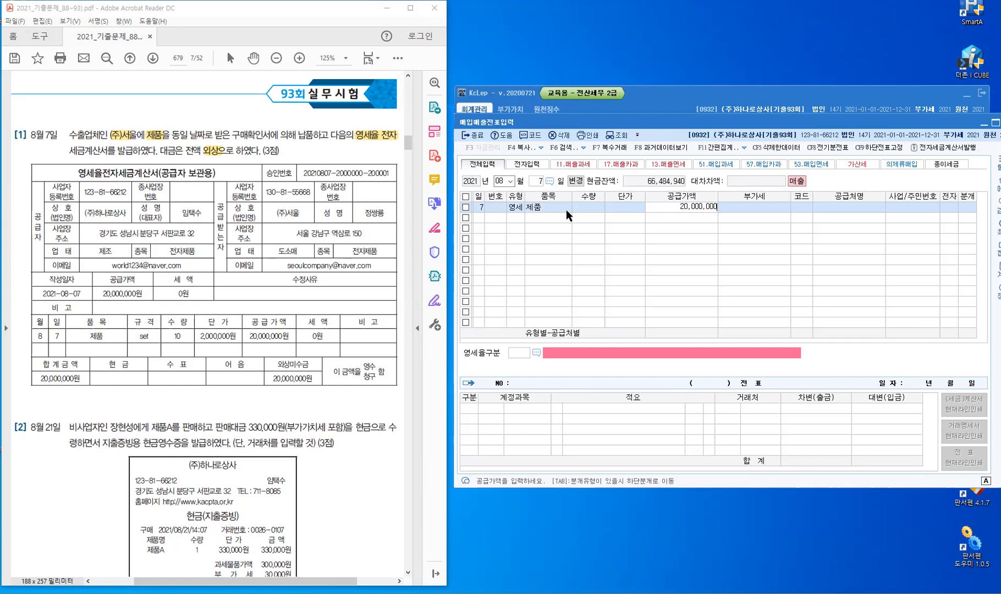
{"action": "key", "text": "Return"}
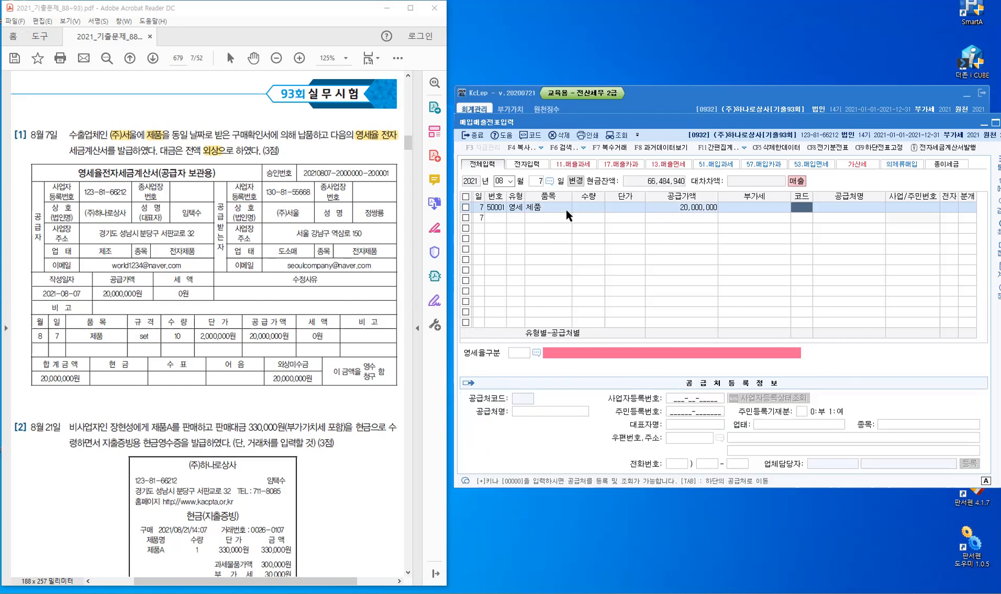
Step: Look up 서울 to set the line's customer to 00133 (주)서울 and mark the tax invoice as electronic (전자: 여)
{"action": "type", "text": "성"}
{"action": "type", "text": "울"}
{"action": "key", "text": "Return"}
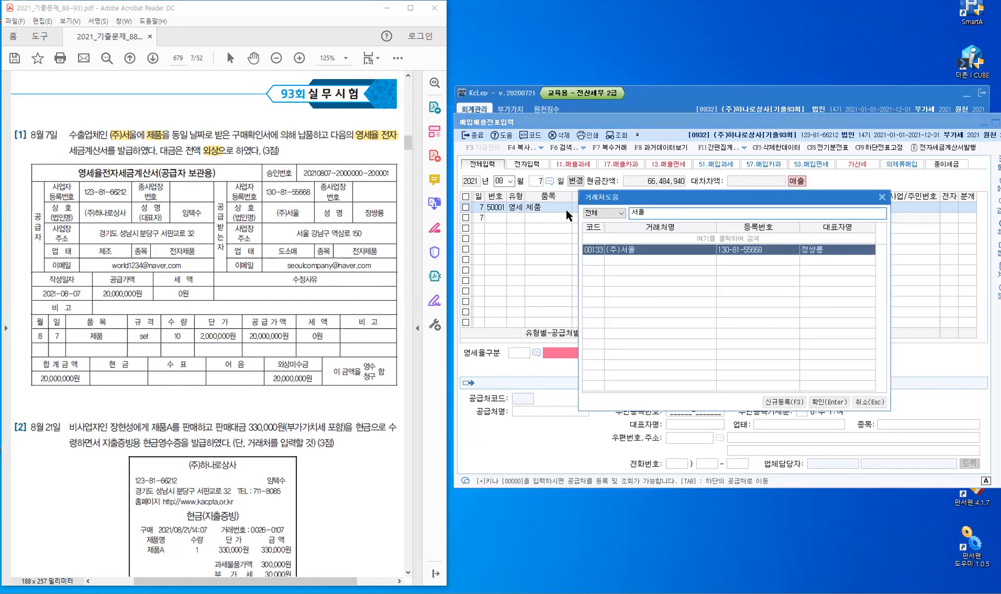
{"action": "key", "text": "Return"}
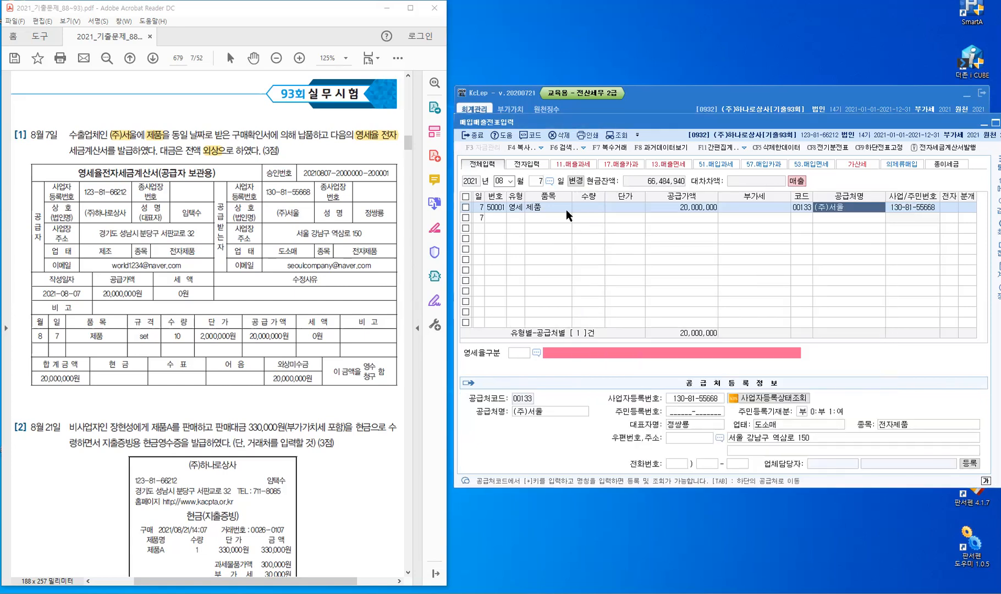
{"action": "key", "text": "Return"}
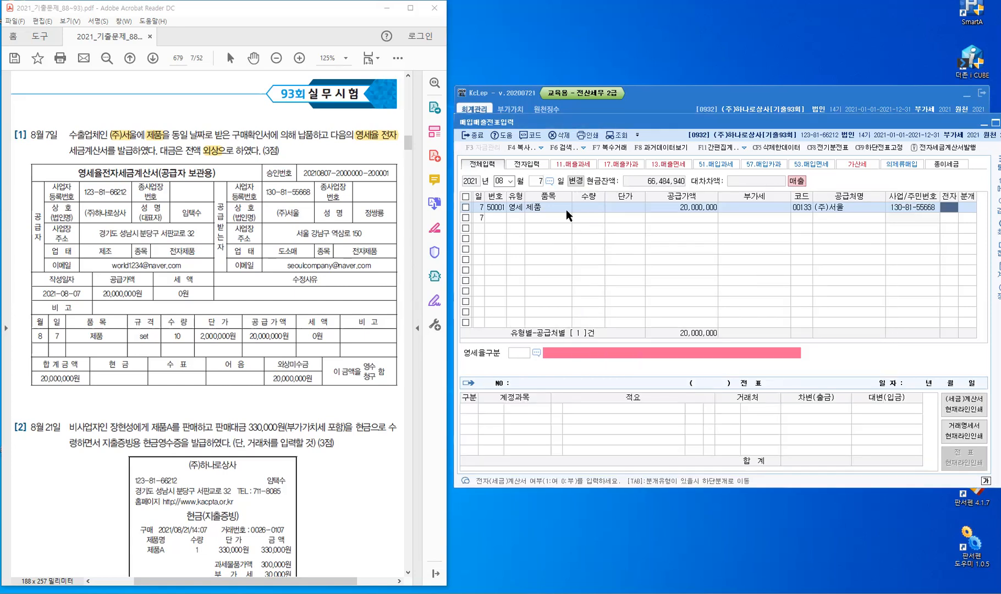
{"action": "type", "text": "1"}
{"action": "key", "text": "Return"}
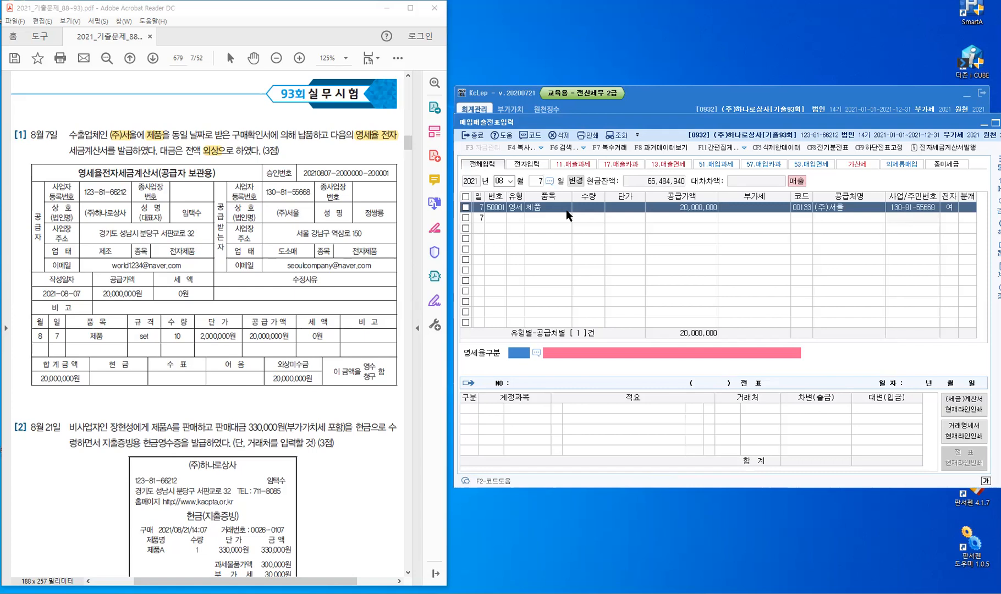
Step: Set the zero-rate category (영세율구분) to 3 내국신용장·구매확인서에 의하여 공급하는 재화 and complete the August 7 entry with 외상 as the journal type
{"action": "key", "text": "F2"}
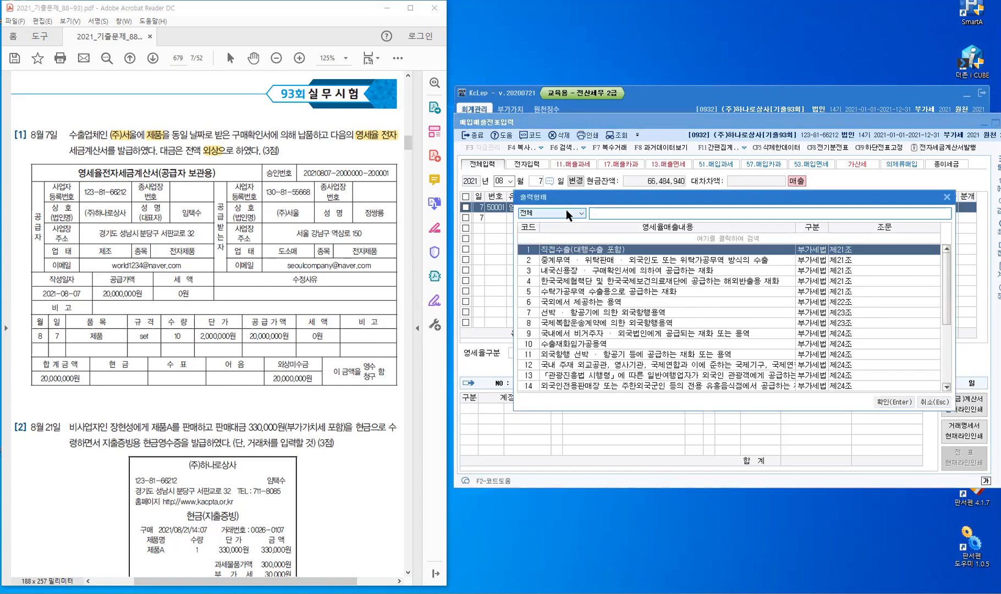
{"action": "left_click", "coordinate": [564, 270]}
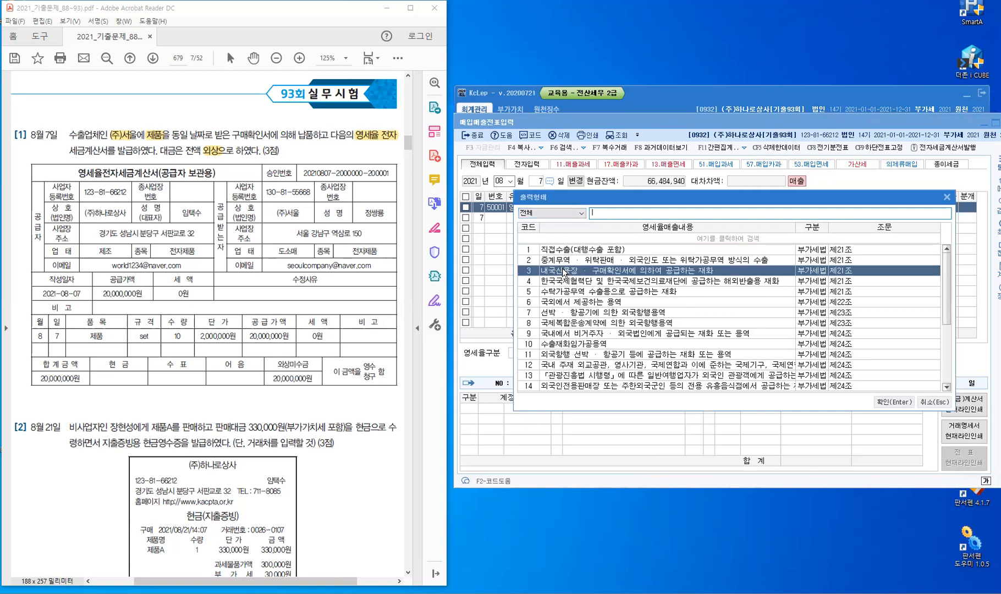
{"action": "left_click", "coordinate": [893, 403]}
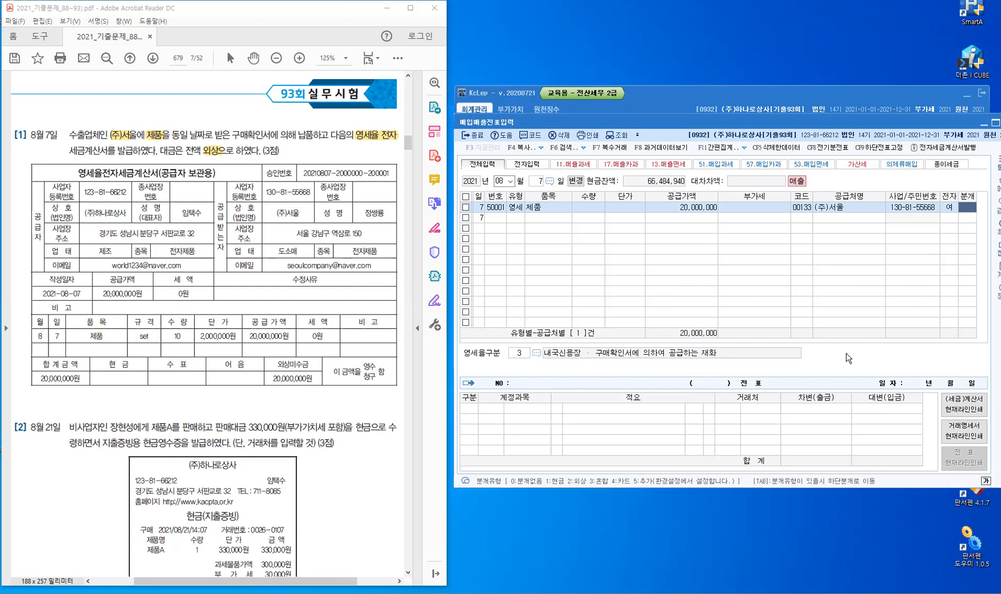
{"action": "key", "text": "Return"}
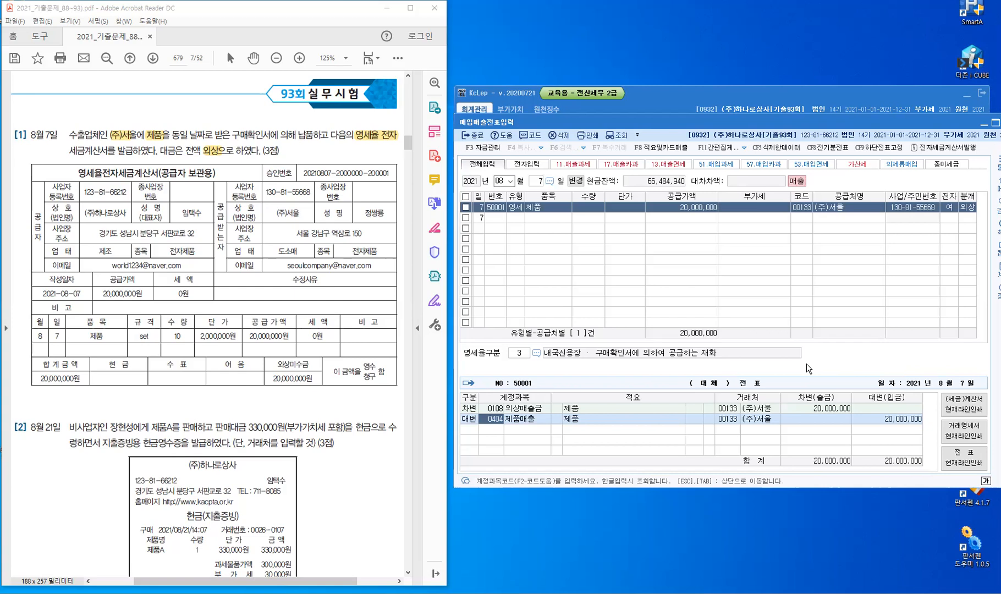
{"action": "key", "text": "Return"}
{"action": "key", "text": "Return"}
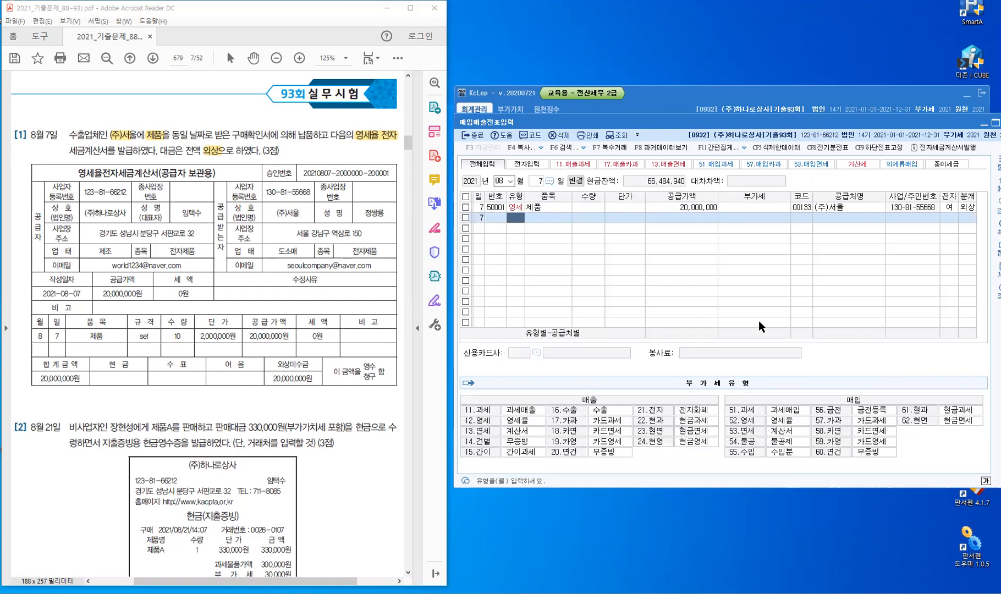
Step: Set the entry day to August 21 and highlight the customer's name, 330,000원(부가가치세 포함), 현금 and 현금영수증을 발급하였다 in transaction [2]
{"action": "key", "text": "Escape"}
{"action": "type", "text": "21"}
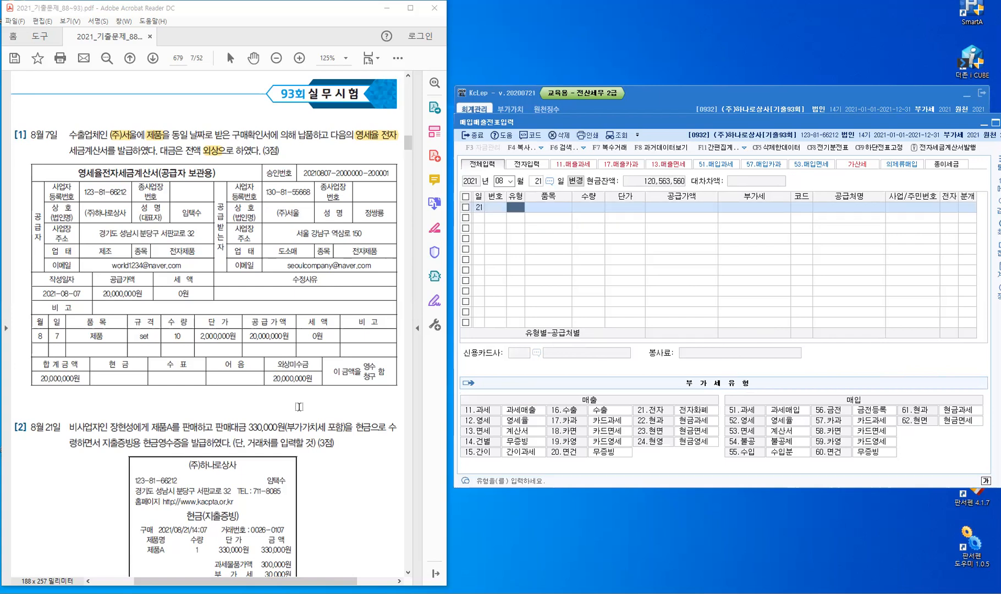
{"action": "scroll", "coordinate": [299, 407], "scroll_direction": "down", "scroll_amount": 4}
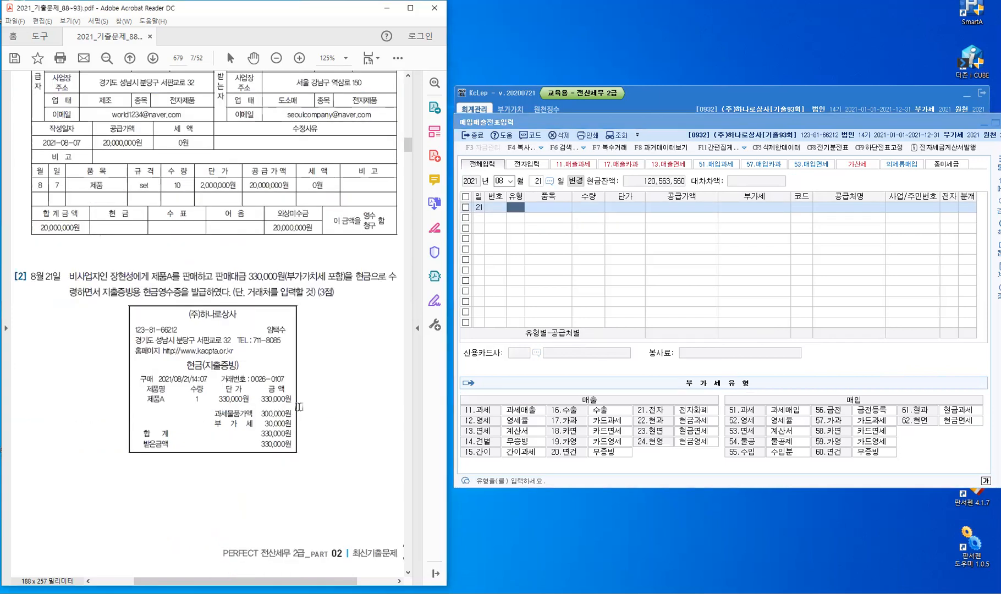
{"action": "scroll", "coordinate": [298, 407], "scroll_direction": "down", "scroll_amount": 1}
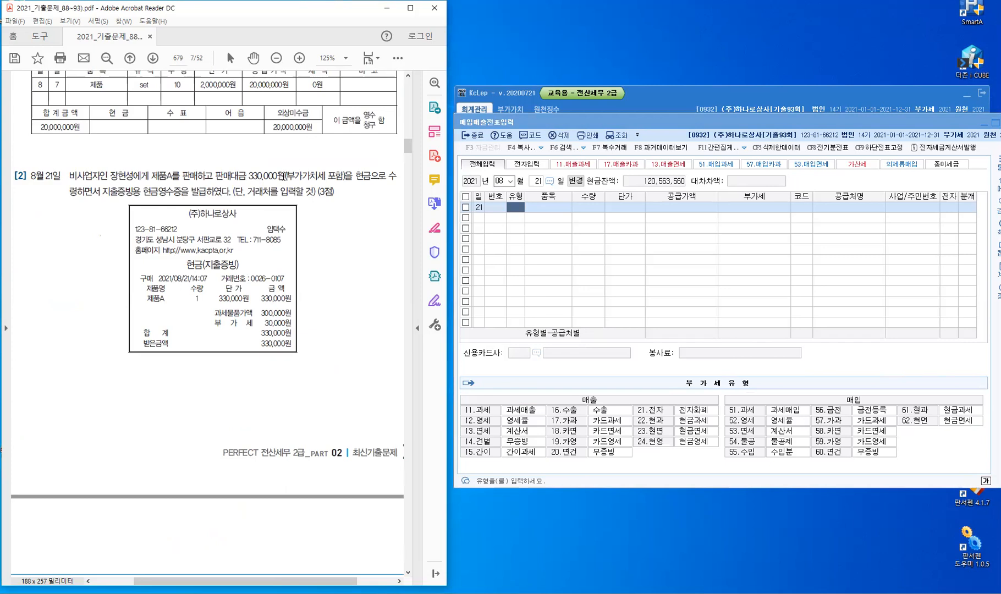
{"action": "left_click_drag", "start_coordinate": [249, 176], "coordinate": [371, 176]}
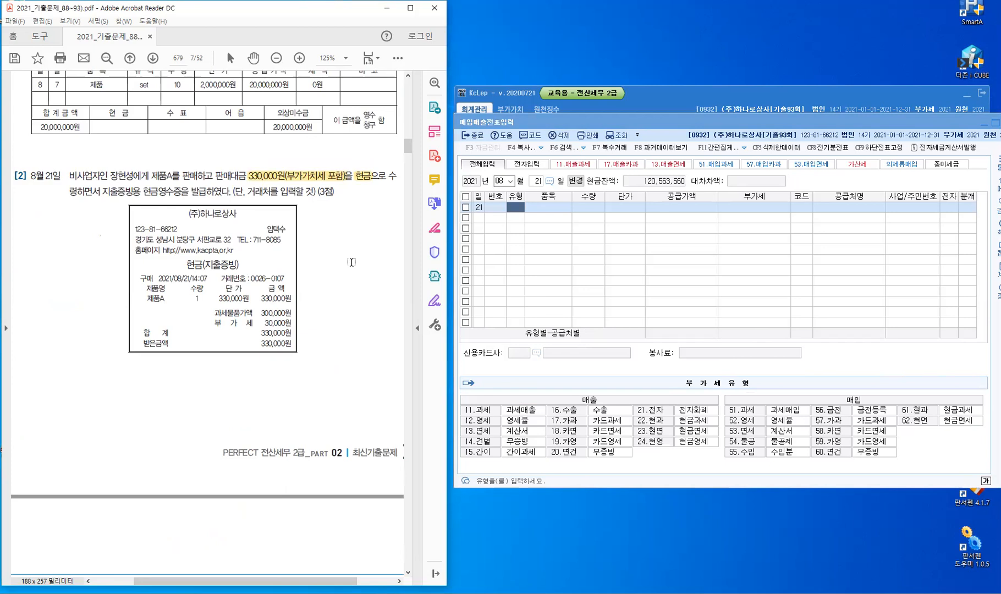
{"action": "left_click_drag", "start_coordinate": [110, 176], "coordinate": [132, 177]}
{"action": "left_click", "coordinate": [519, 209]}
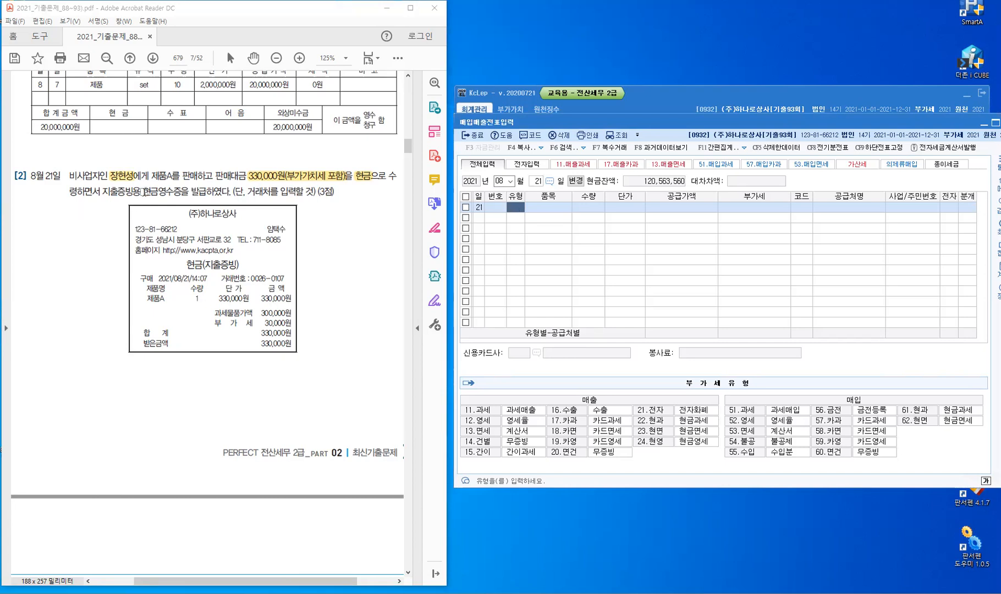
{"action": "left_click_drag", "start_coordinate": [144, 191], "coordinate": [235, 197]}
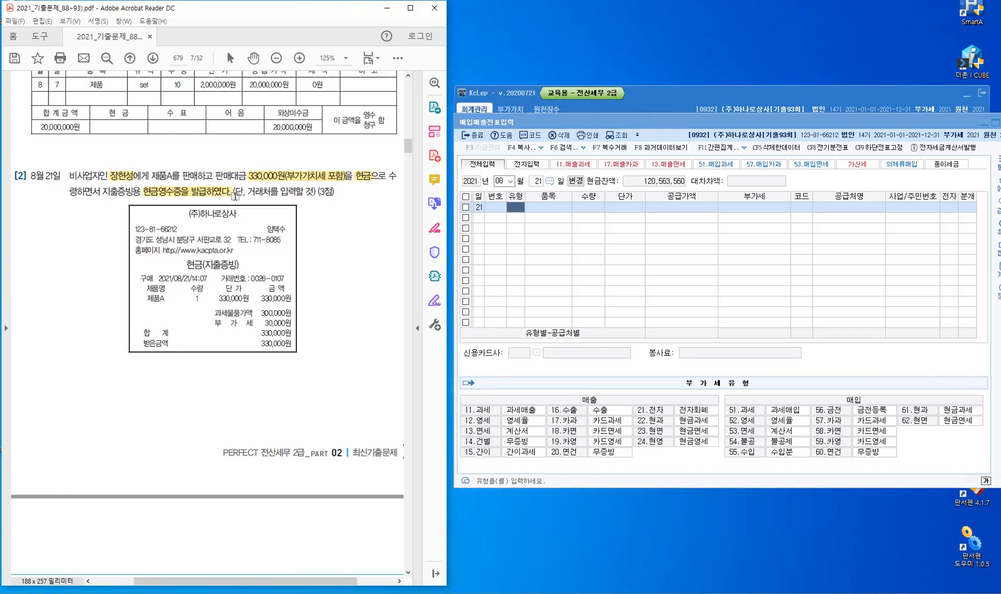
Step: Enter a type 22 현과 sales line with item 제품 and the VAT-inclusive amount 330,000 as 공급가액, leaving quantity and unit price blank
{"action": "left_click", "coordinate": [513, 206]}
{"action": "type", "text": "22"}
{"action": "key", "text": "Return"}
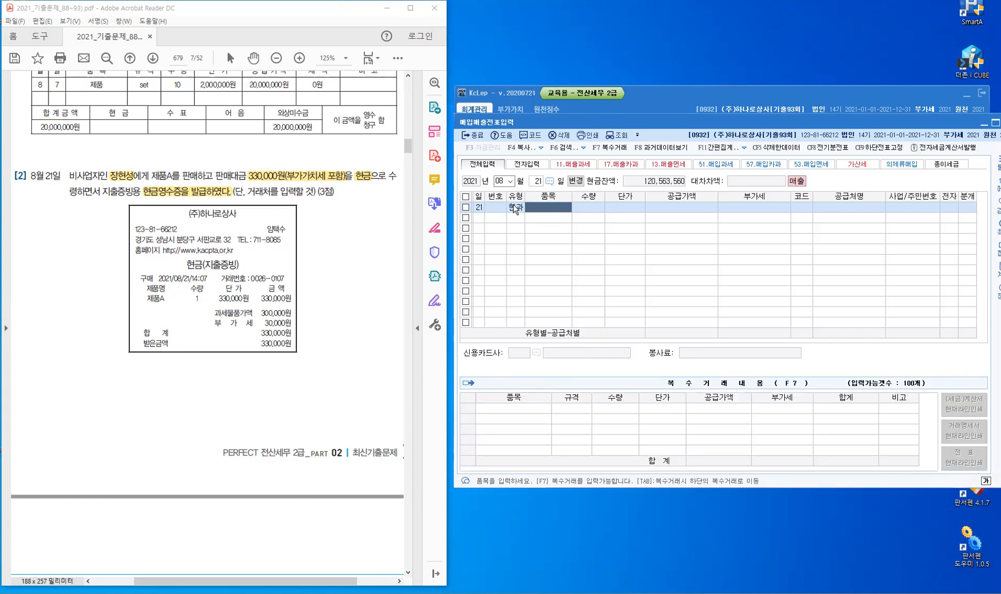
{"action": "type", "text": "젶"}
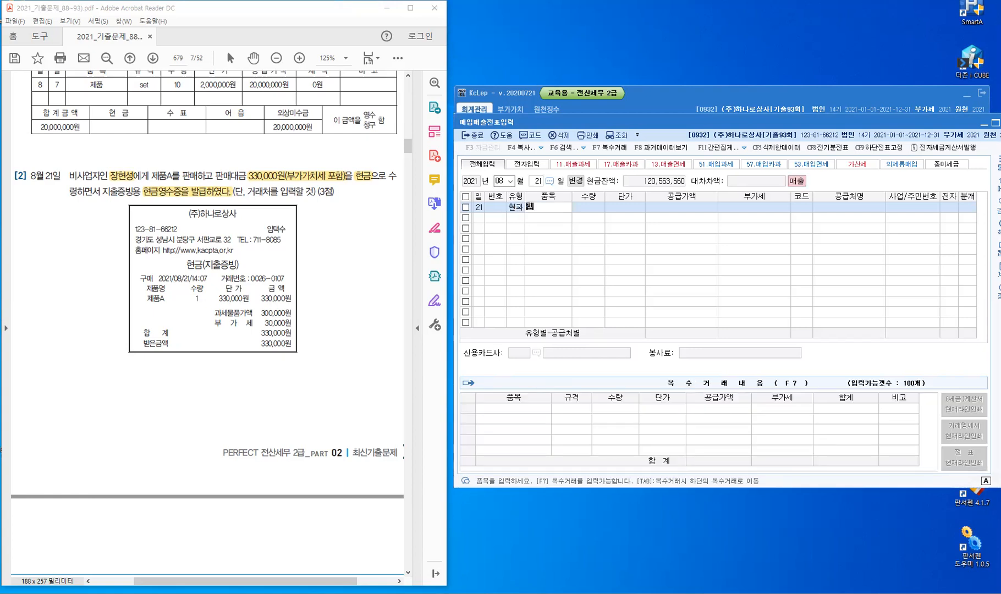
{"action": "type", "text": "품"}
{"action": "key", "text": "Return"}
{"action": "key", "text": "Return"}
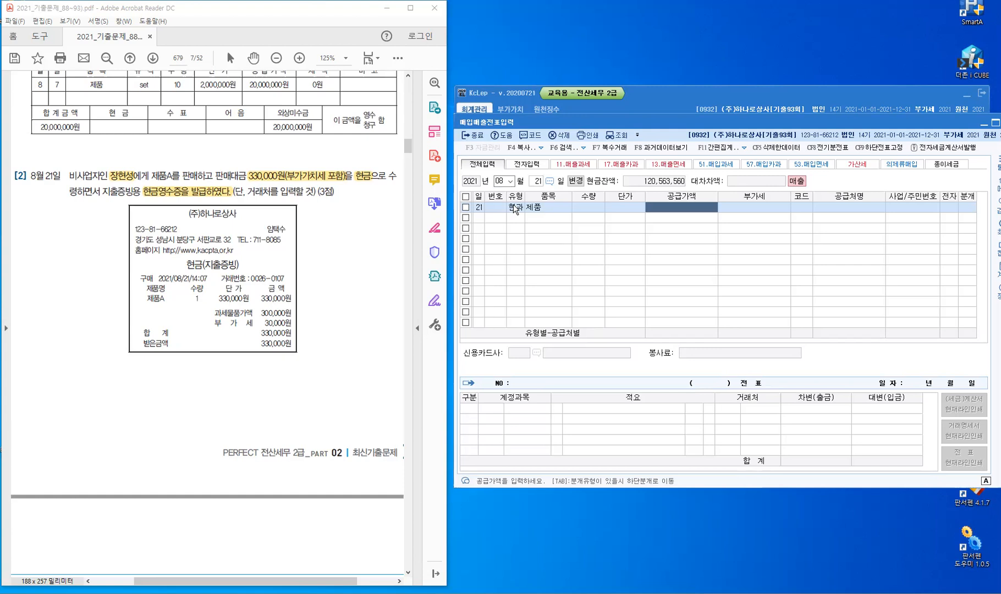
{"action": "type", "text": "3"}
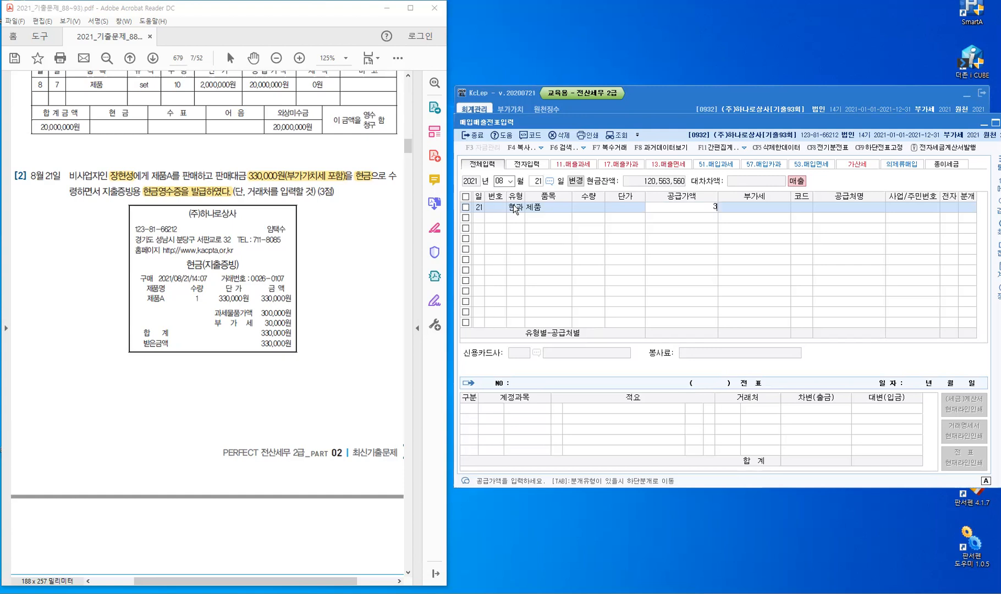
{"action": "type", "text": "30,000"}
{"action": "key", "text": "Return"}
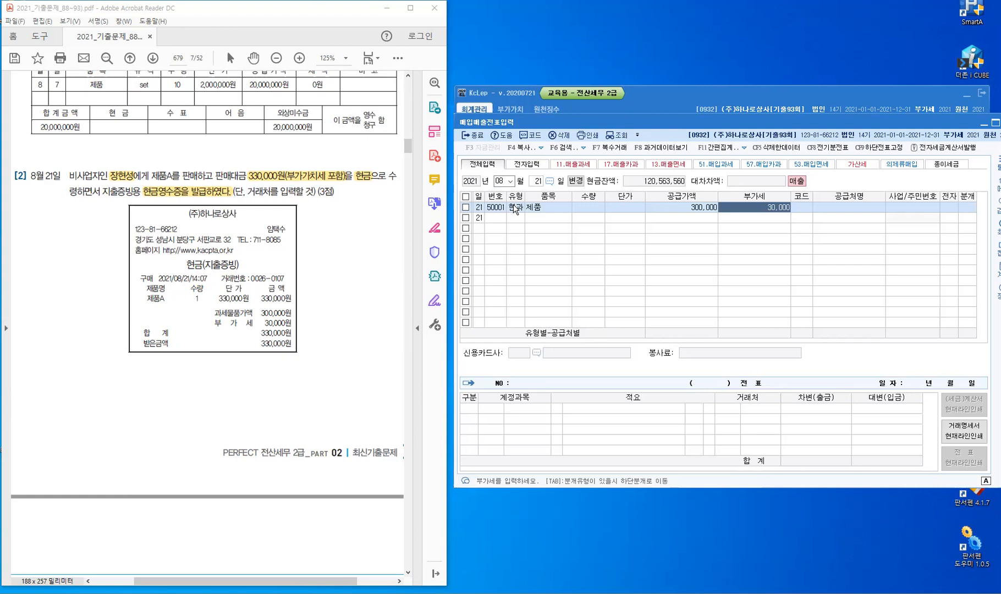
{"action": "key", "text": "Return"}
Step: Look up the individual customer by full name and assign customer code 00166 to the August 21 line
{"action": "type", "text": "ㅈㅇㅎ"}
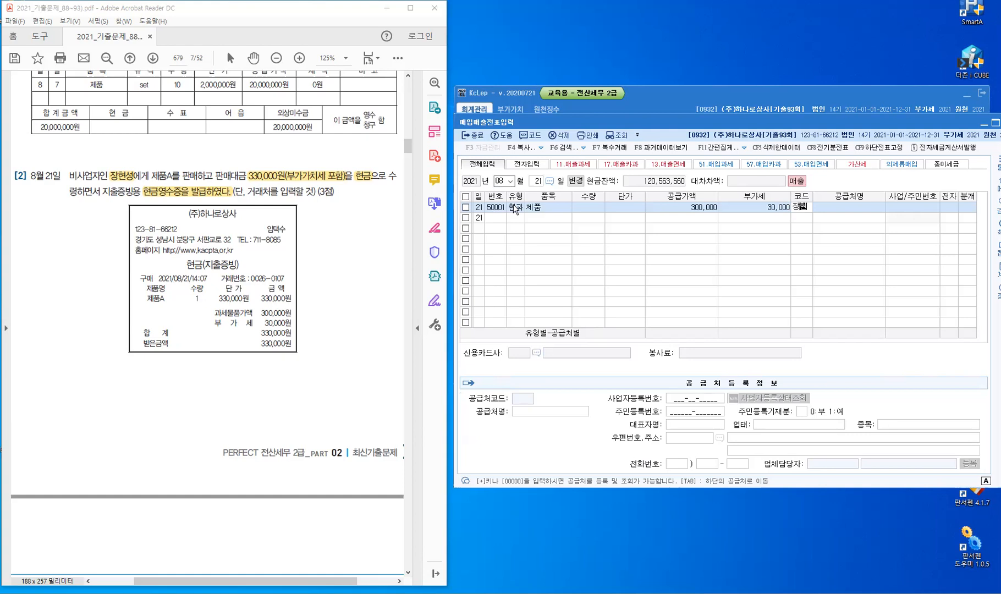
{"action": "type", "text": "ㅕㄴㅅㅓㅇ"}
{"action": "key", "text": "Return"}
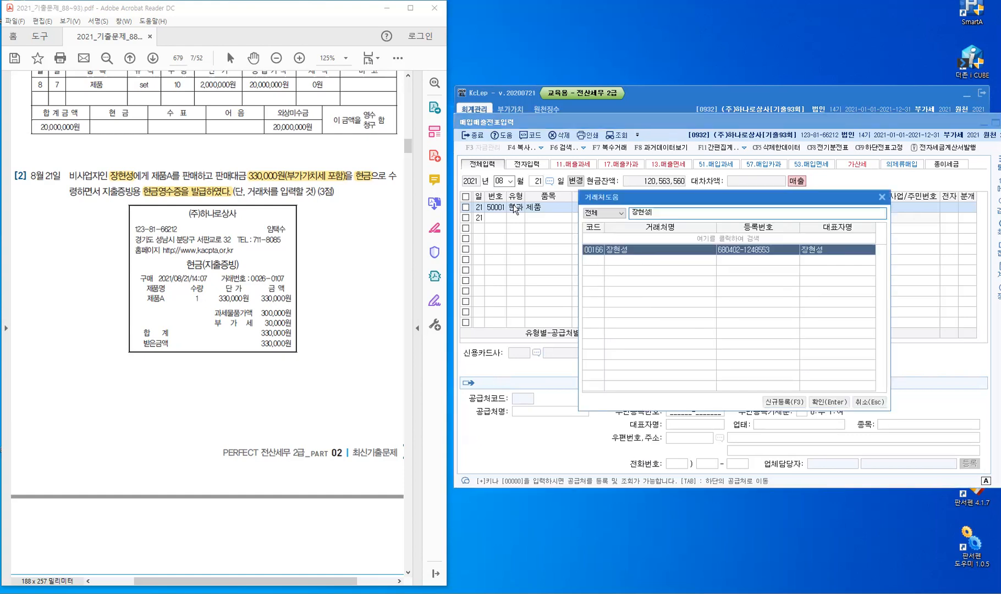
{"action": "key", "text": "Return"}
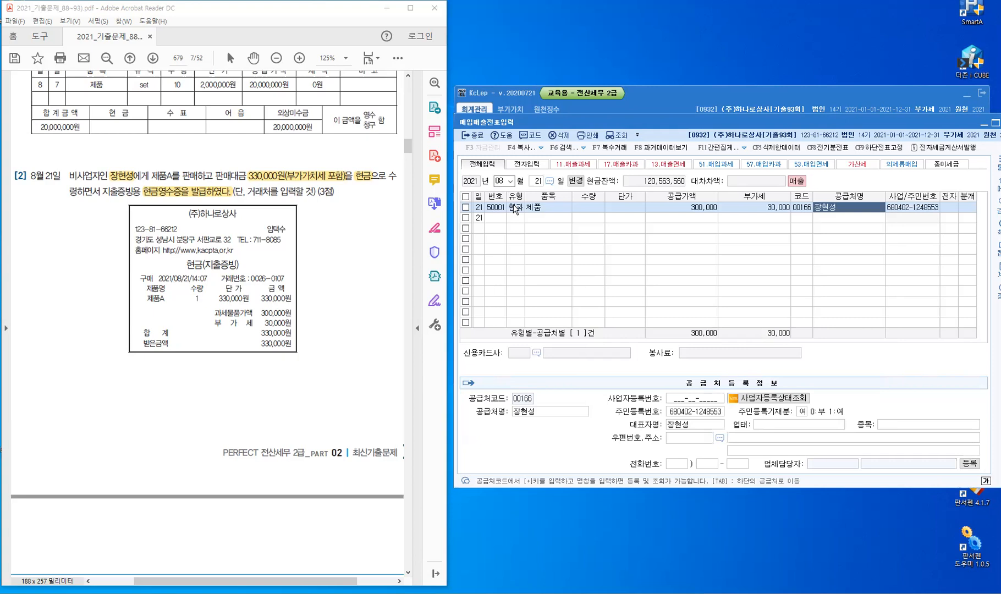
{"action": "key", "text": "Return"}
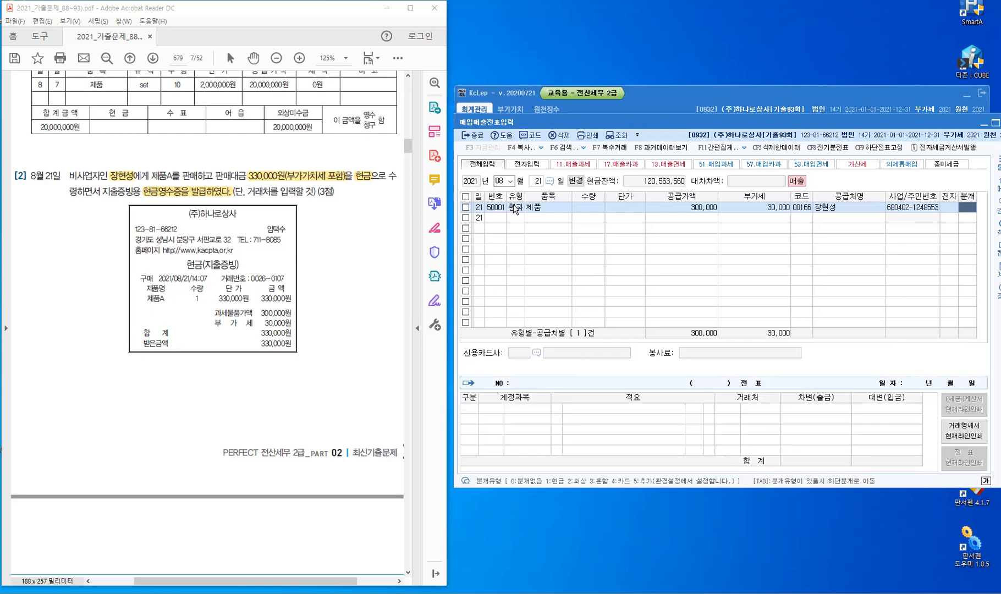
Step: Set the August 21 line's journal type (분개) to 1 현금 and accept the generated 부가세예수금 and 제품매출 entries
{"action": "type", "text": "1"}
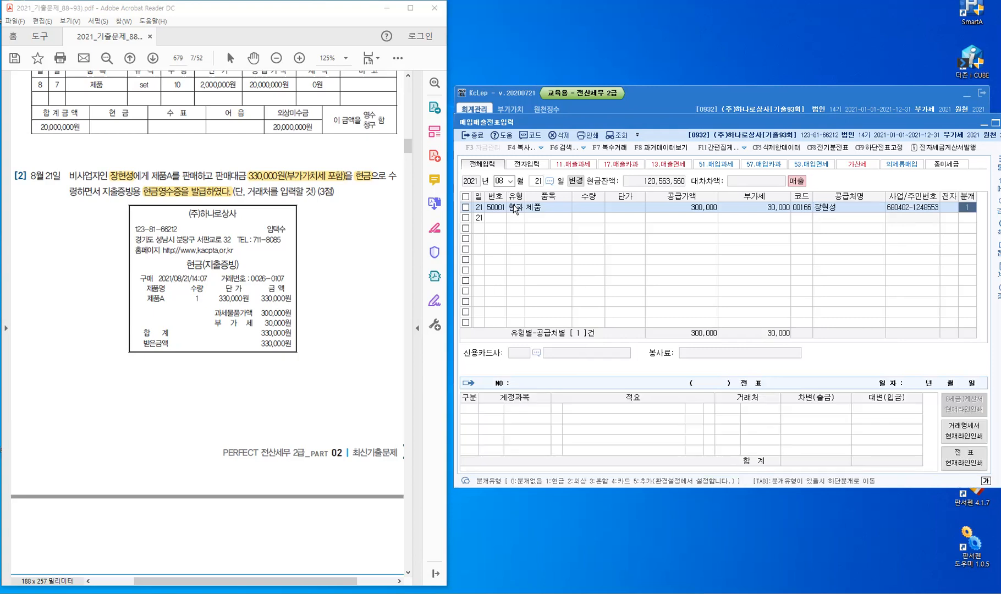
{"action": "key", "text": "Return"}
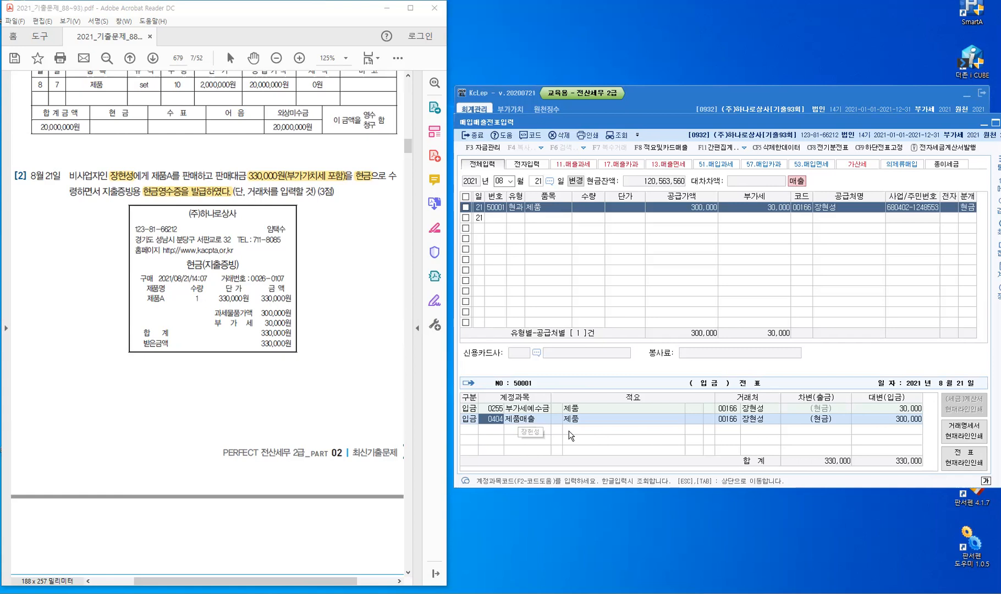
{"action": "key", "text": "Return"}
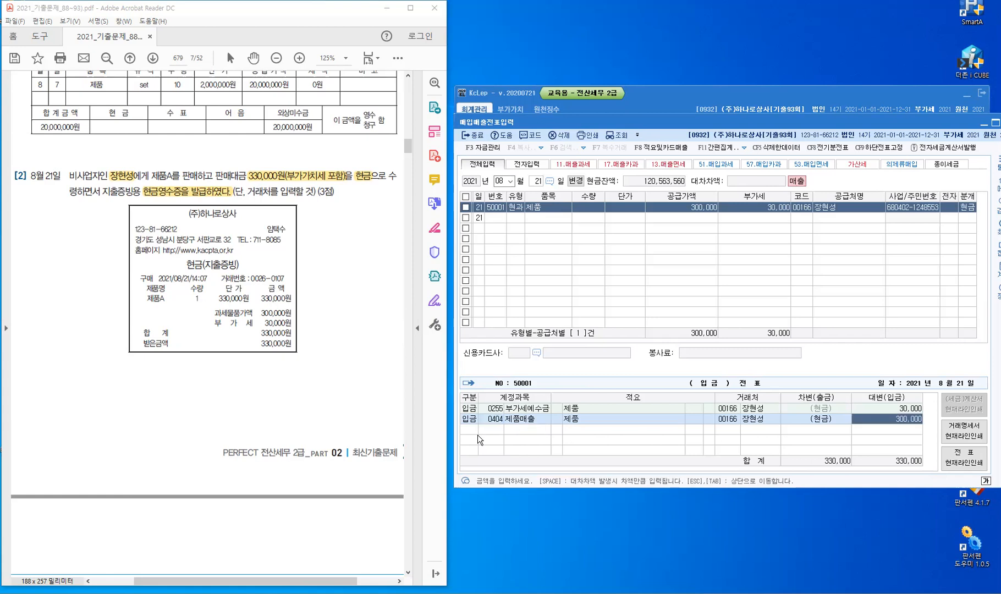
{"action": "key", "text": "Return"}
Step: Bring transaction [3] into view in the exam PDF and set the 매입매출전표 entry date to September 5, 2021
{"action": "left_click", "coordinate": [202, 398]}
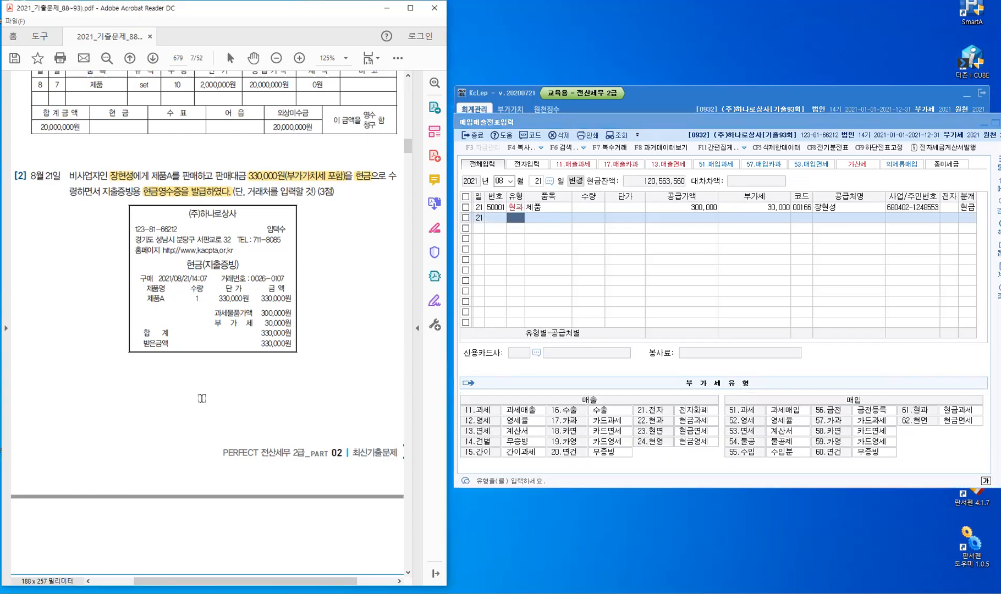
{"action": "scroll", "coordinate": [202, 398], "scroll_direction": "down", "scroll_amount": 10}
{"action": "scroll", "coordinate": [202, 399], "scroll_direction": "down", "scroll_amount": 3}
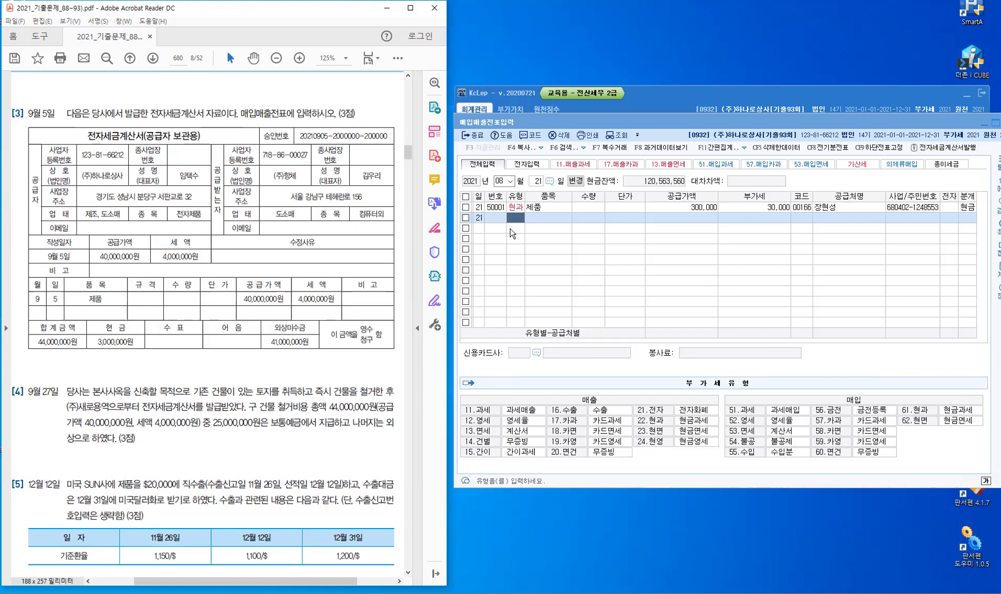
{"action": "left_click", "coordinate": [510, 228]}
{"action": "key", "text": "Escape"}
{"action": "key", "text": "shift+Tab"}
{"action": "type", "text": "09"}
{"action": "type", "text": "5"}
{"action": "key", "text": "Return"}
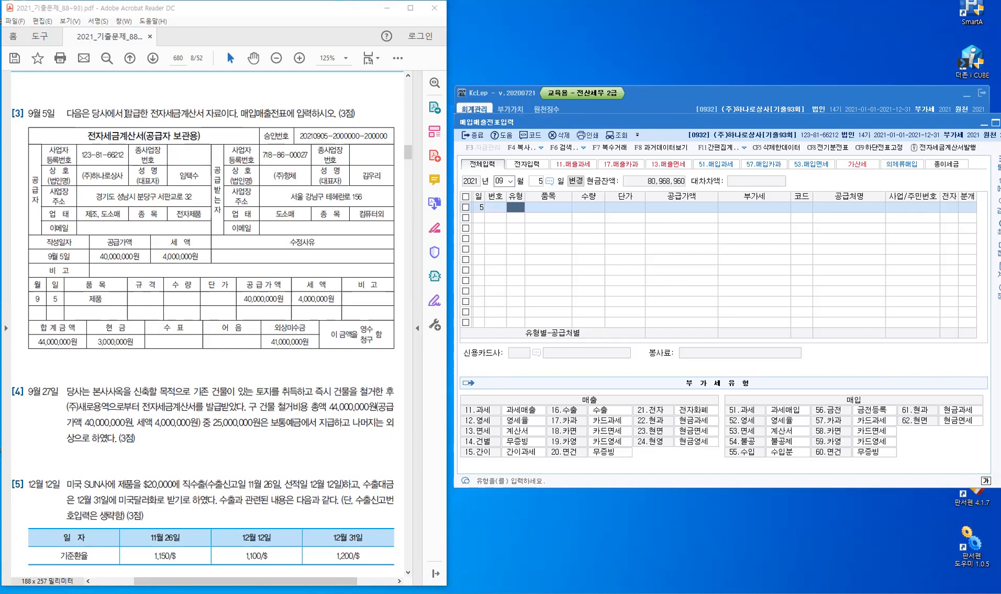
Step: Highlight 발급한 전자세금계산서 in yellow in the September 5 transaction text
{"action": "left_click_drag", "start_coordinate": [126, 119], "coordinate": [191, 120]}
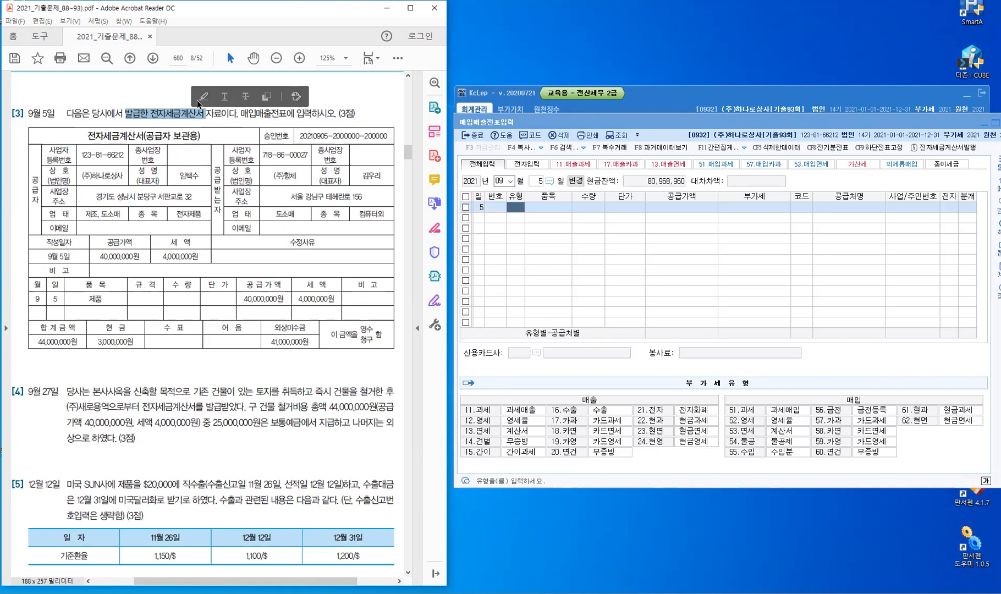
{"action": "left_click", "coordinate": [204, 99]}
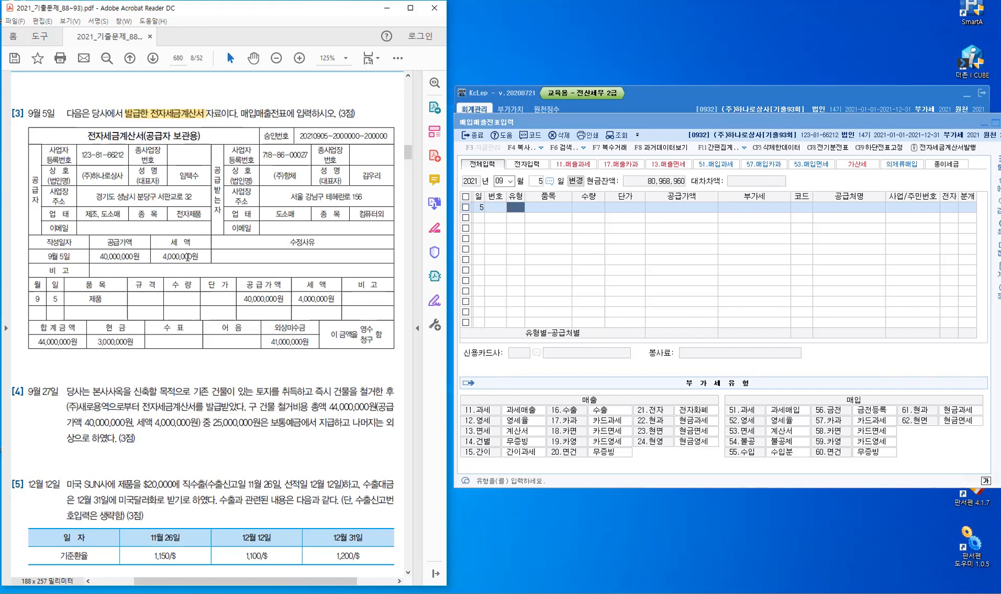
{"action": "left_click", "coordinate": [109, 302]}
Step: Draw blue annotation boxes around the totals row, the item 제품 and the customer (주)항체 on the September 5 tax invoice
{"action": "left_click", "coordinate": [965, 65]}
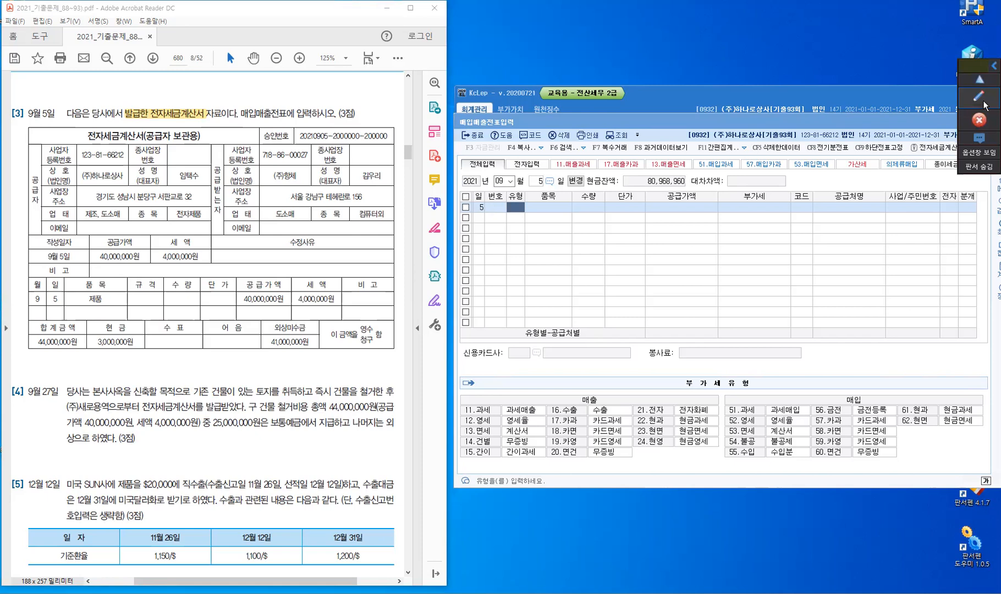
{"action": "left_click", "coordinate": [984, 102]}
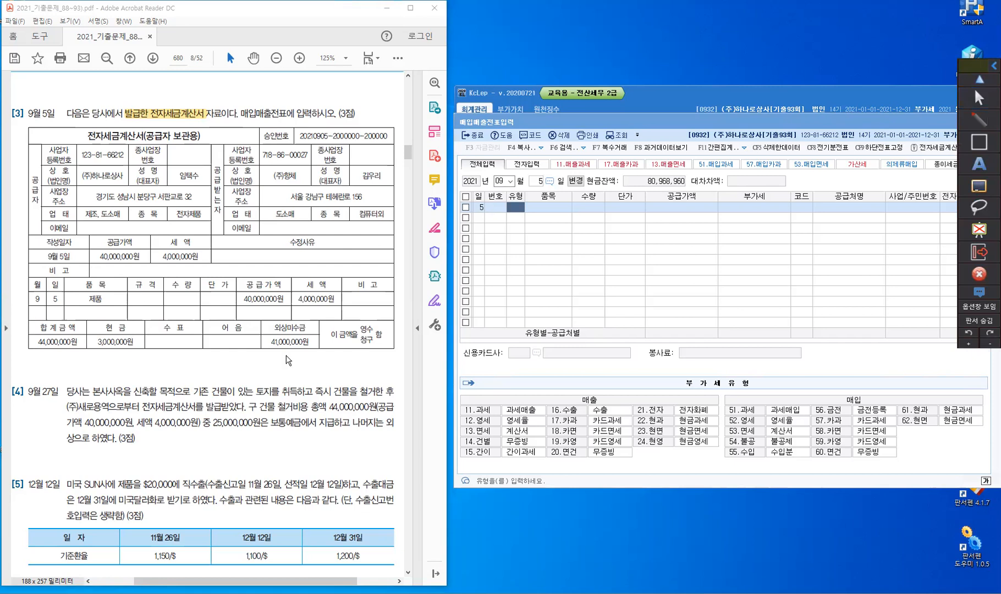
{"action": "left_click_drag", "start_coordinate": [286, 360], "coordinate": [327, 359]}
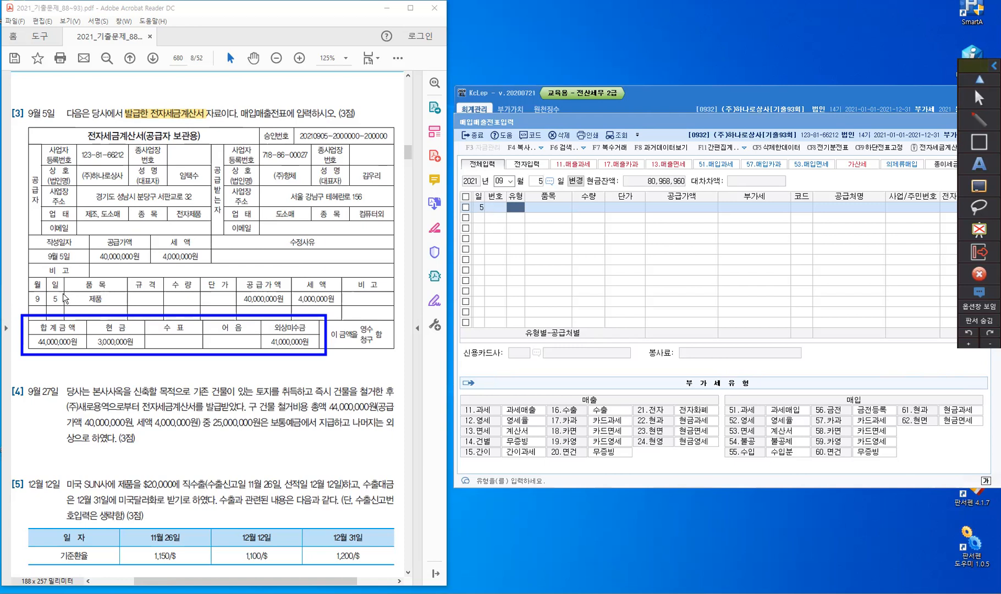
{"action": "left_click_drag", "start_coordinate": [60, 284], "coordinate": [130, 310]}
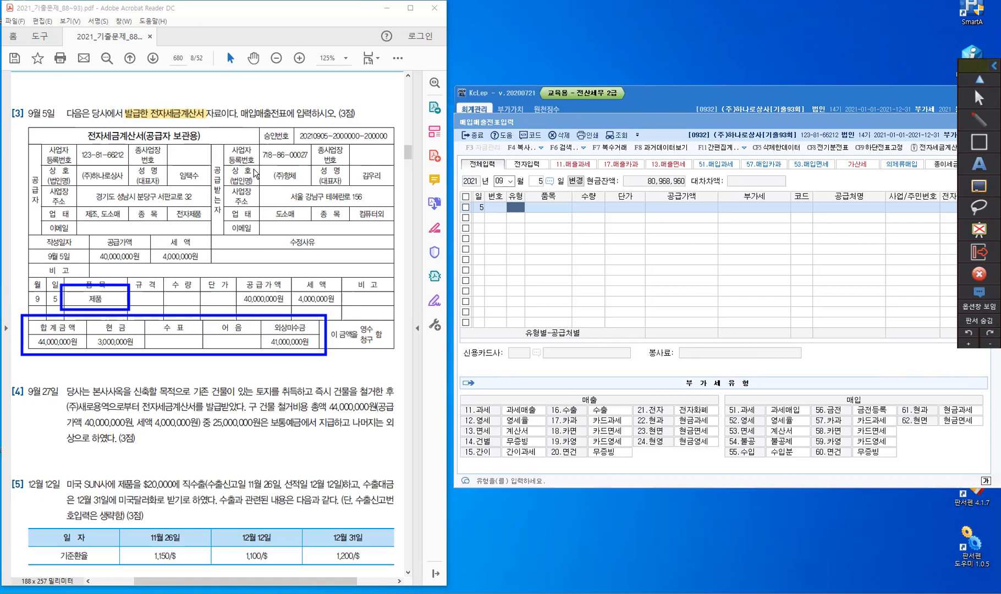
{"action": "left_click_drag", "start_coordinate": [252, 159], "coordinate": [316, 190]}
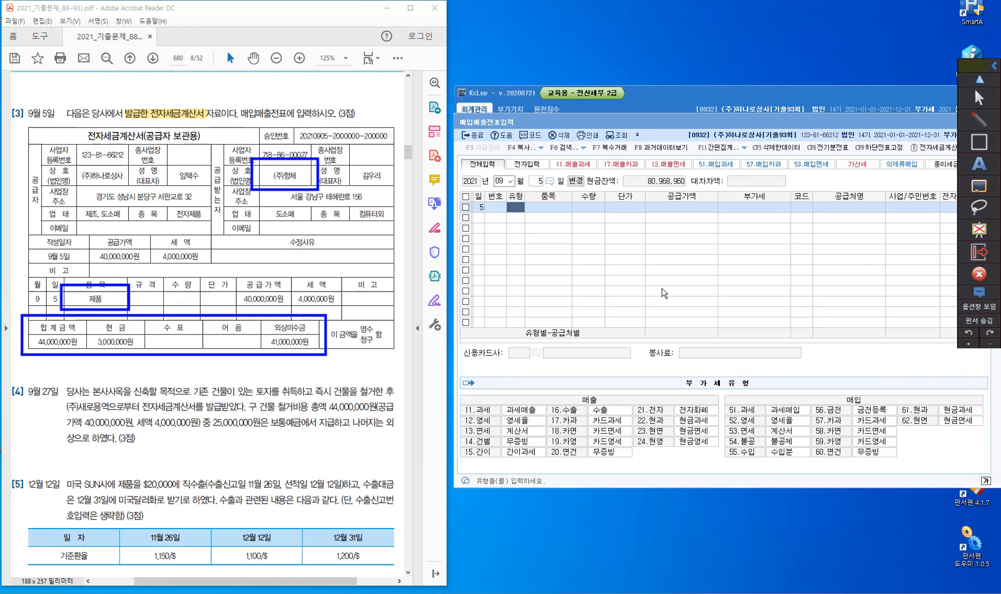
{"action": "left_click", "coordinate": [980, 101]}
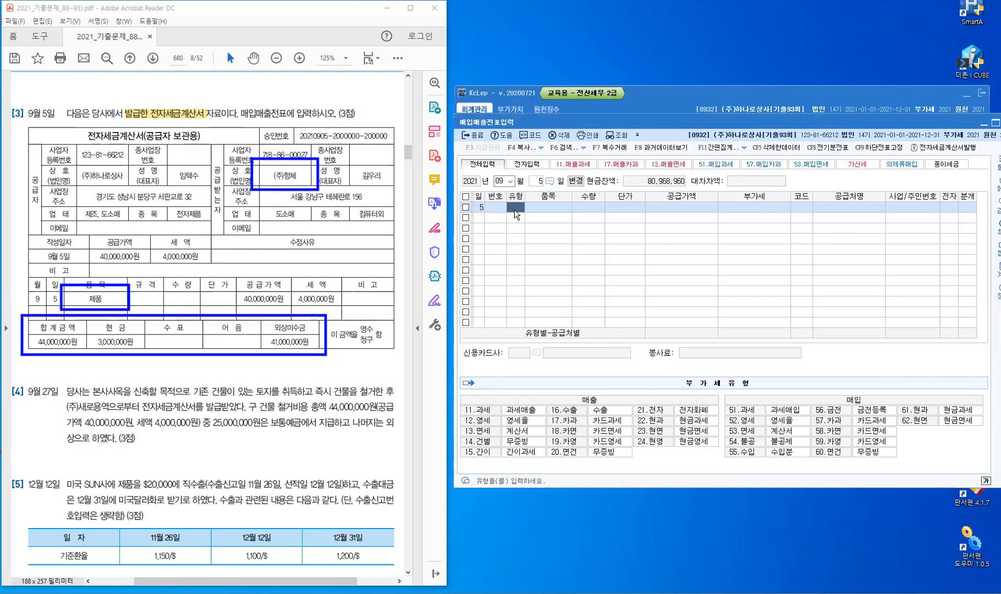
Step: Enter the September 5 line as type 11 과세 with item 제품 and a supply amount of 40,000,000
{"action": "type", "text": "11"}
{"action": "key", "text": "Return"}
{"action": "type", "text": "제품"}
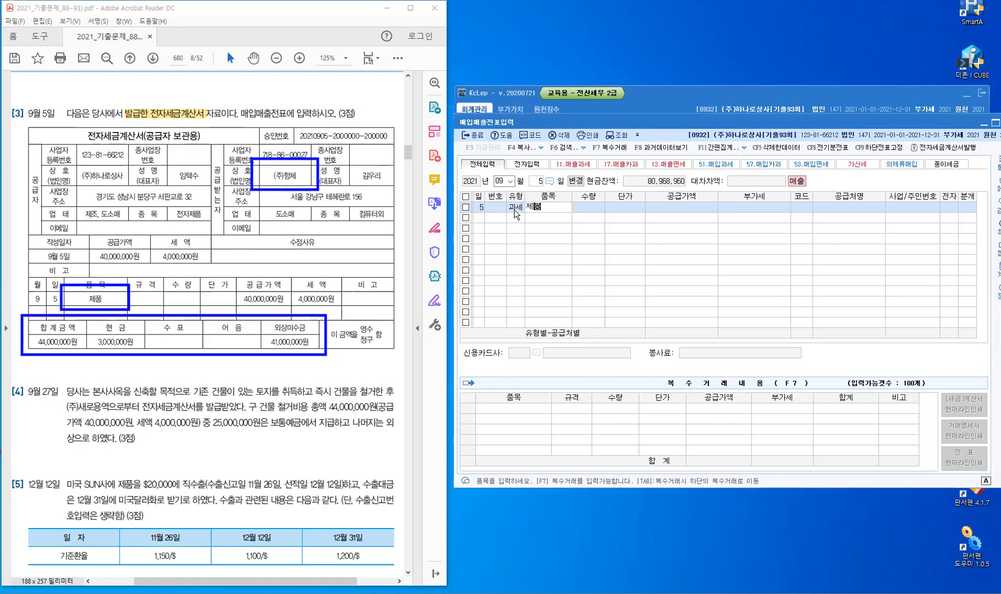
{"action": "key", "text": "Return"}
{"action": "key", "text": "Return"}
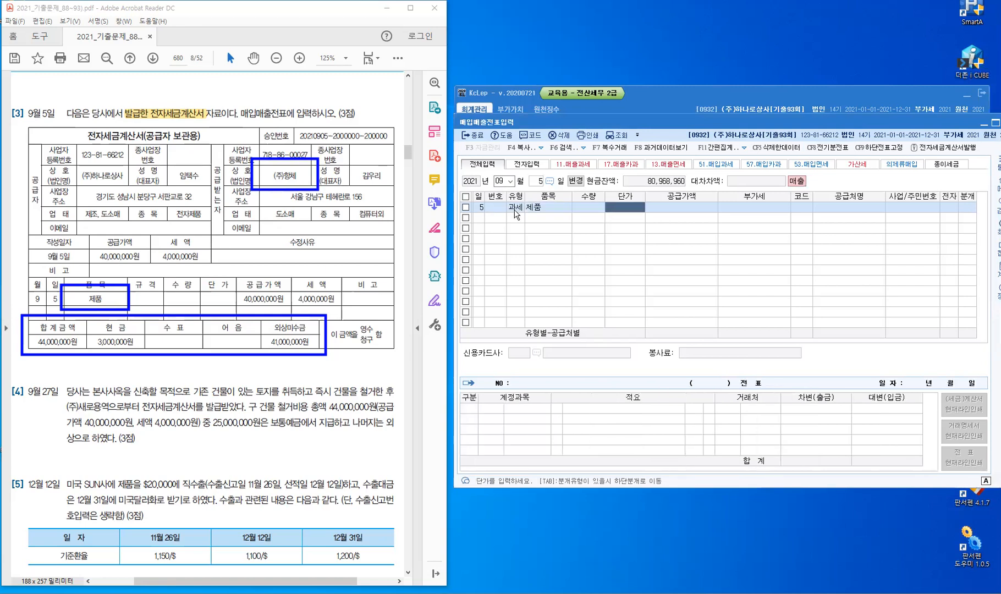
{"action": "key", "text": "Return"}
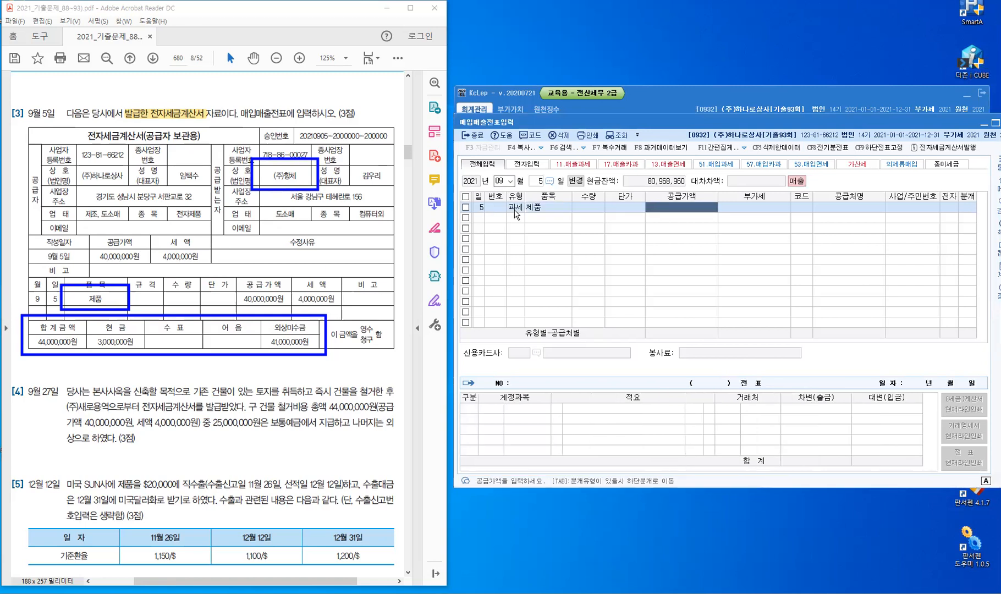
{"action": "type", "text": "4"}
{"action": "type", "text": "0++"}
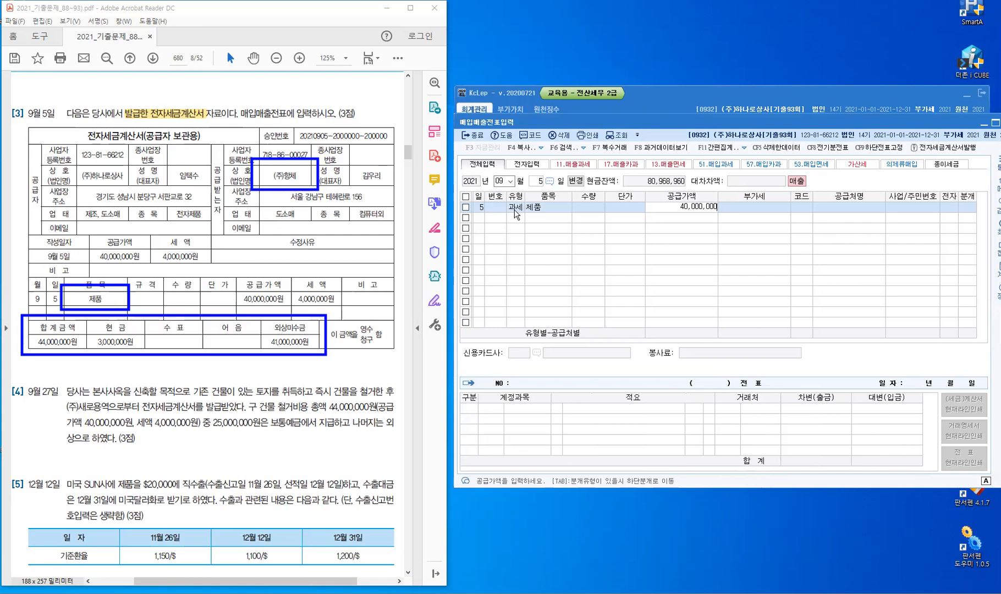
{"action": "key", "text": "Return"}
{"action": "key", "text": "Return"}
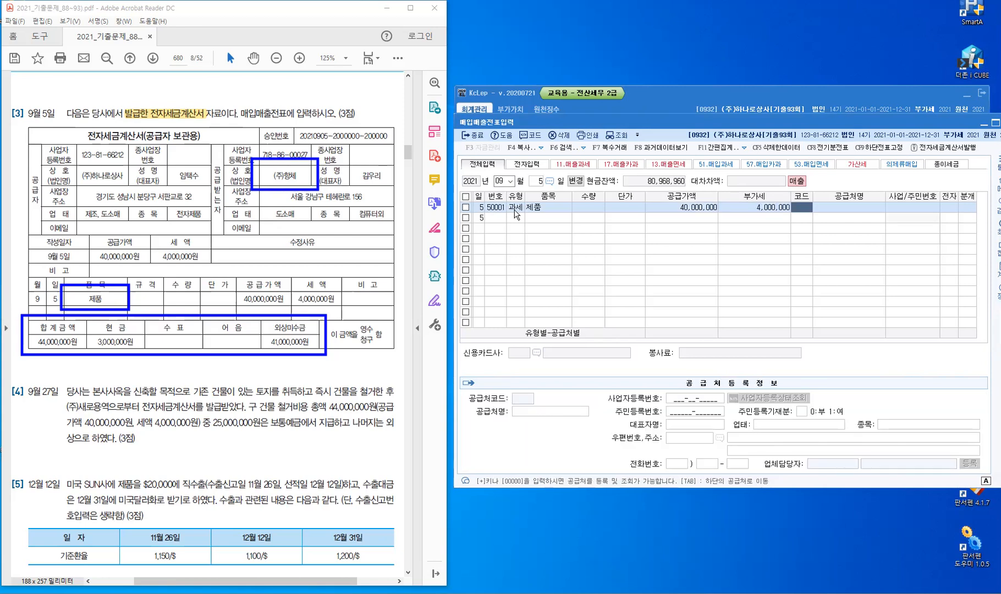
Step: Assign customer (주)항체 to the September 5 line, mark it as electronic (여) and set the journal type (분개) to 3 혼합
{"action": "type", "text": "ㅎ"}
{"action": "type", "text": "항체"}
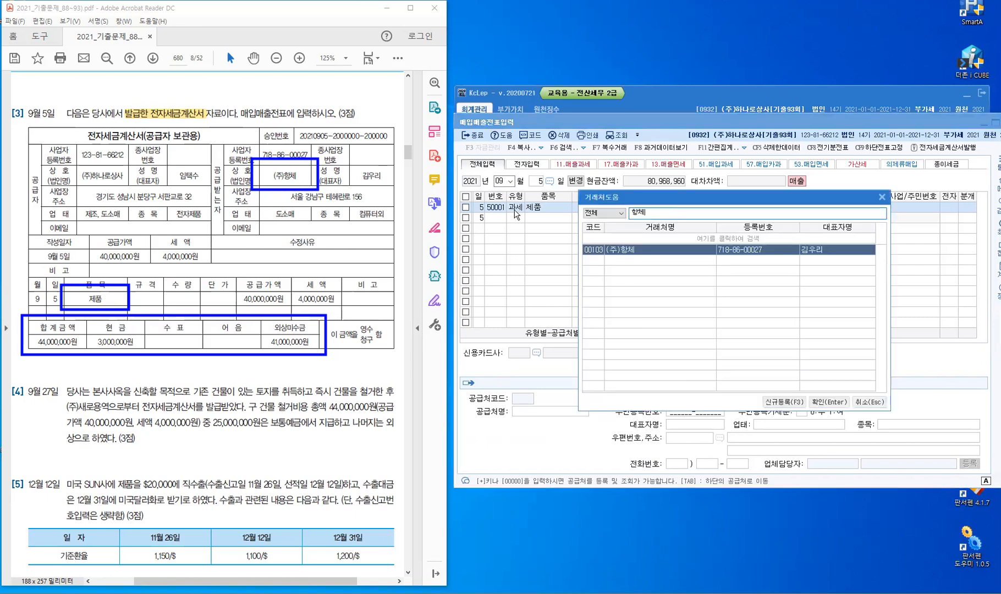
{"action": "key", "text": "Return"}
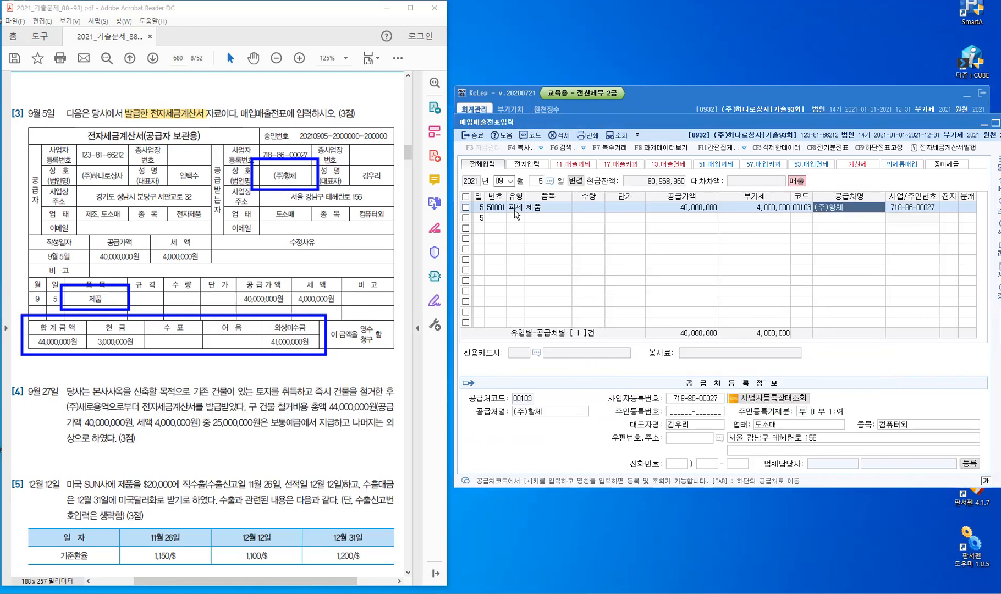
{"action": "key", "text": "Return"}
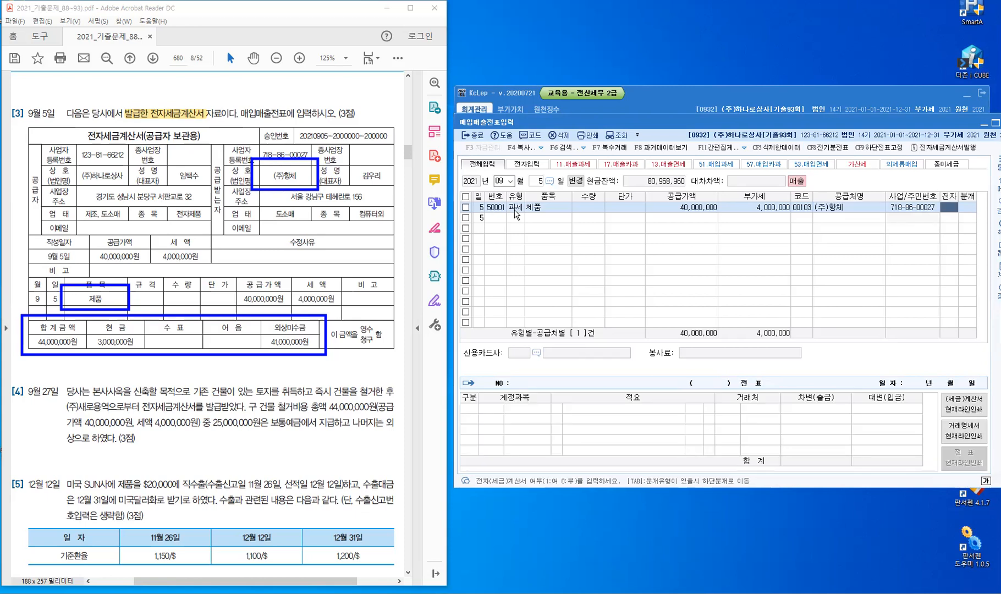
{"action": "type", "text": "1"}
{"action": "key", "text": "Return"}
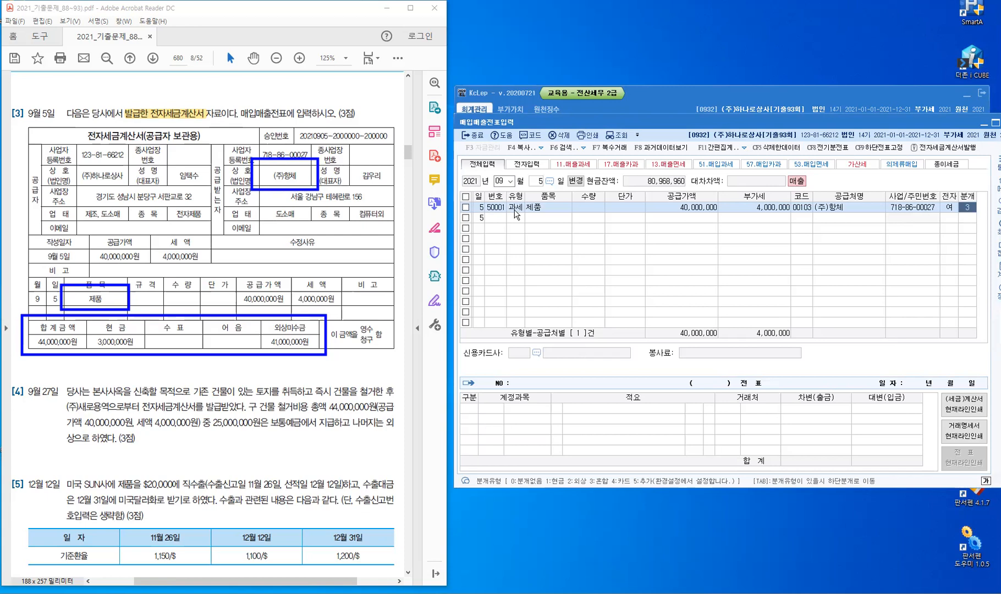
{"action": "key", "text": "Return"}
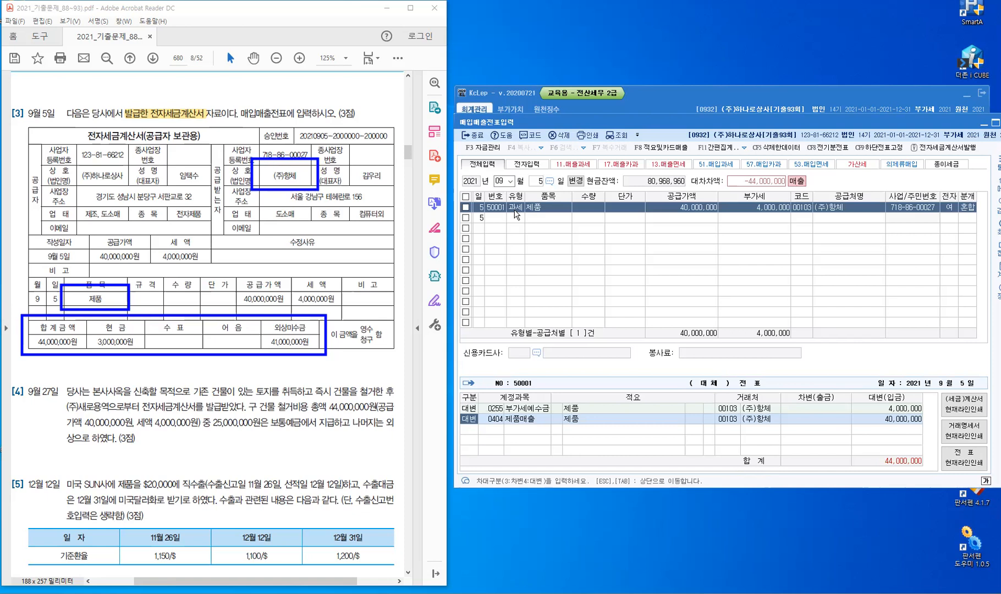
Step: Add a debit (차변) line for account 101 현금 of 3,000,000 to the September 5 journal entry
{"action": "key", "text": "Down"}
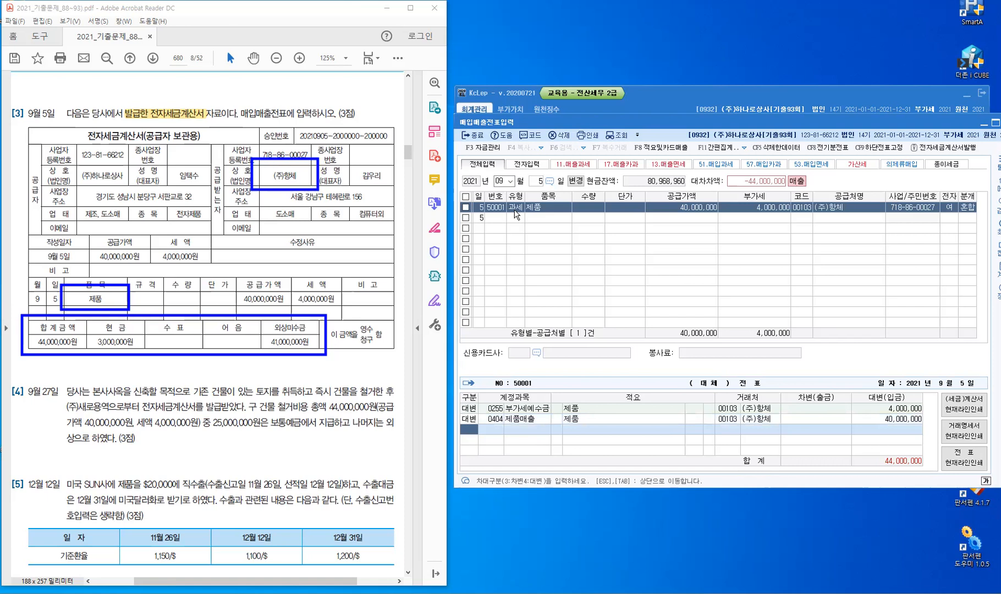
{"action": "type", "text": "3"}
{"action": "key", "text": "Return"}
{"action": "type", "text": "1"}
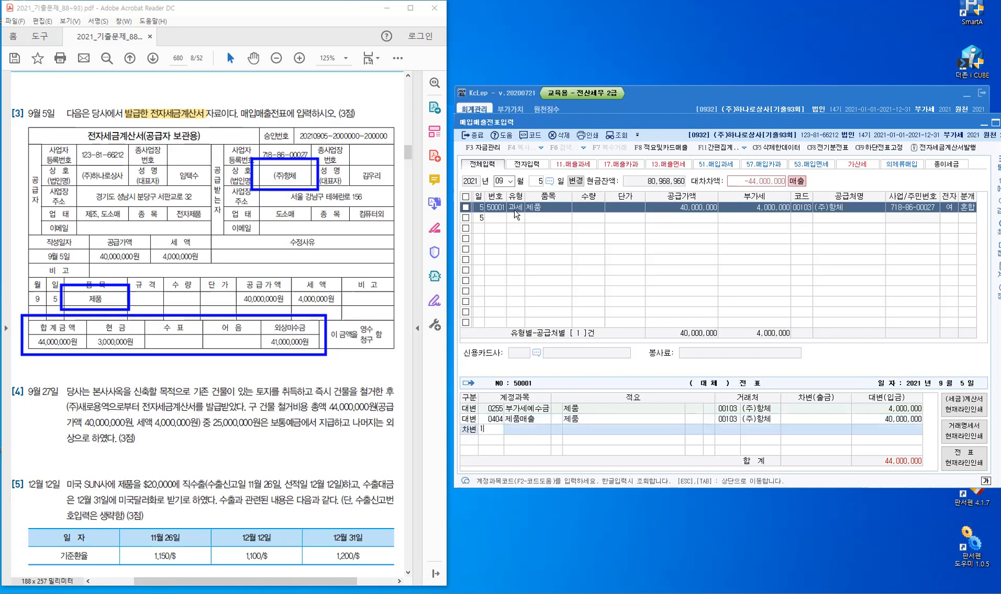
{"action": "type", "text": "01"}
{"action": "key", "text": "Return"}
{"action": "type", "text": "3,000,000"}
{"action": "key", "text": "Return"}
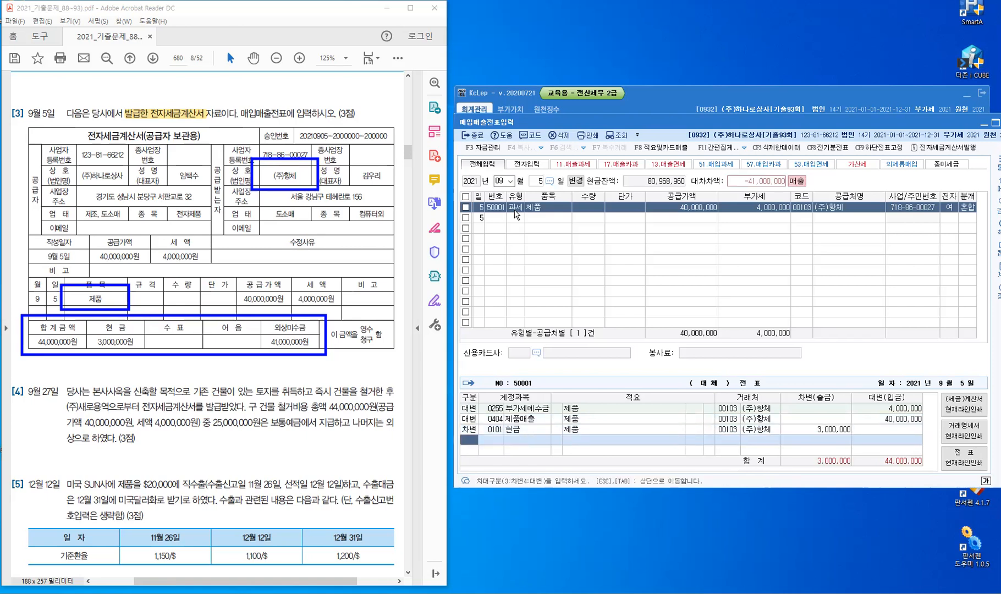
Step: Add a debit (차변) line for account 108 외상매출금 of 41,000,000 and complete the September 5 voucher
{"action": "type", "text": "3"}
{"action": "key", "text": "Return"}
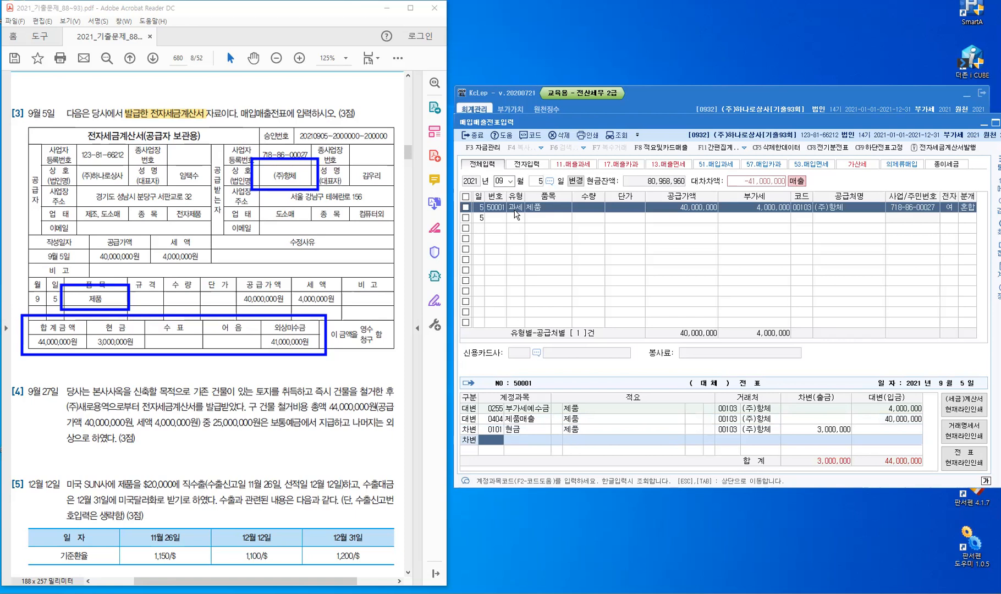
{"action": "type", "text": "108"}
{"action": "key", "text": "Return"}
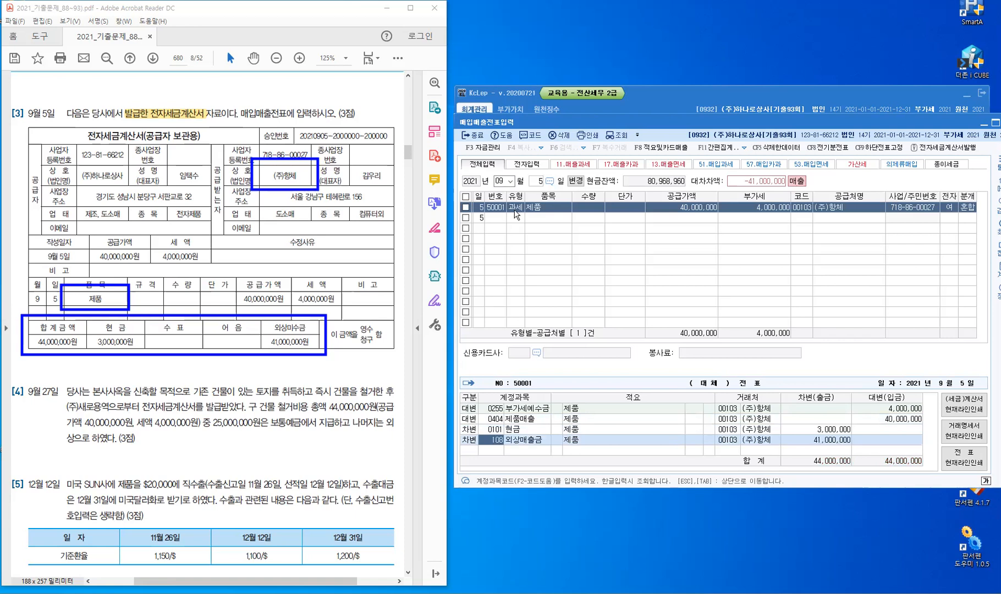
{"action": "key", "text": "Return"}
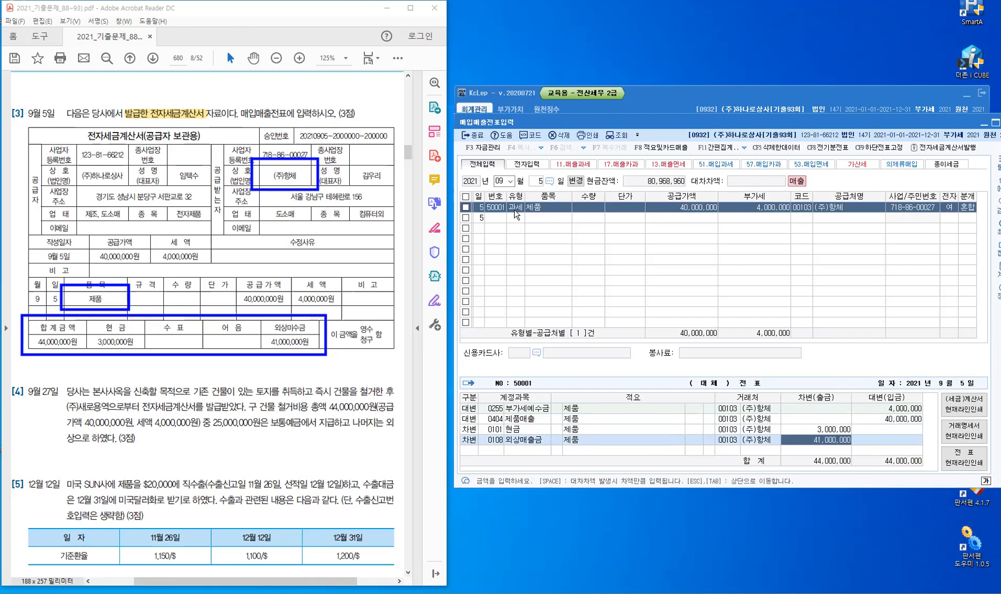
{"action": "key", "text": "Return"}
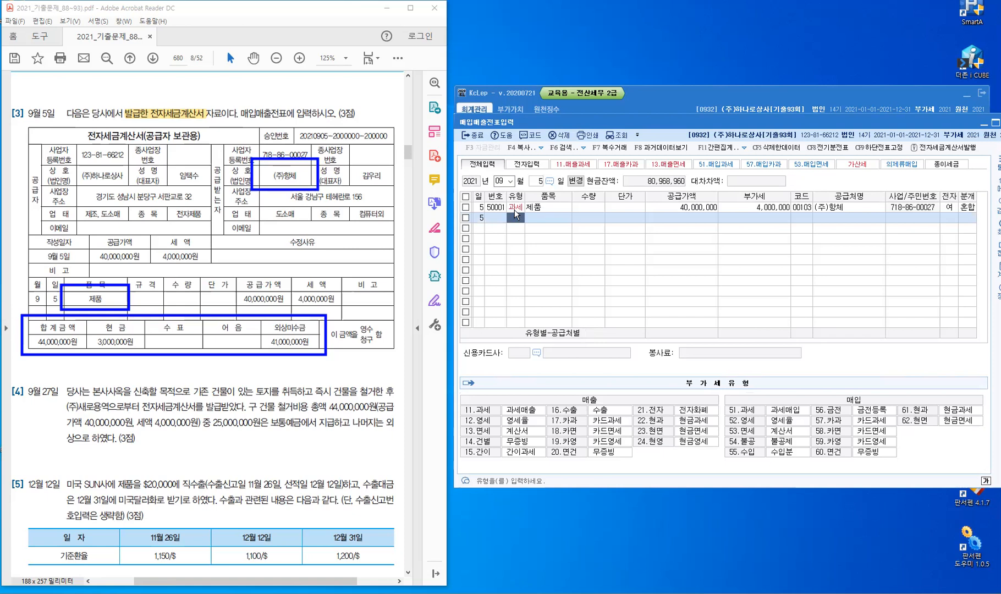
Step: Set the 매입매출전표 entry date to September 27, 2021 and clear the blue annotation boxes from the exam PDF
{"action": "key", "text": "Escape"}
{"action": "type", "text": "57"}
{"action": "key", "text": "Return"}
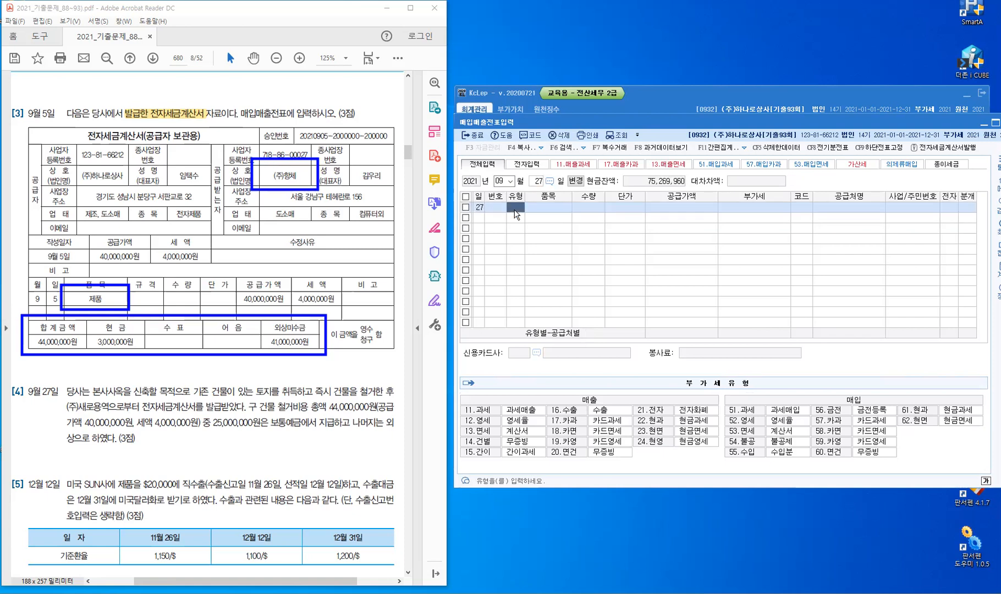
{"action": "left_click", "coordinate": [192, 451]}
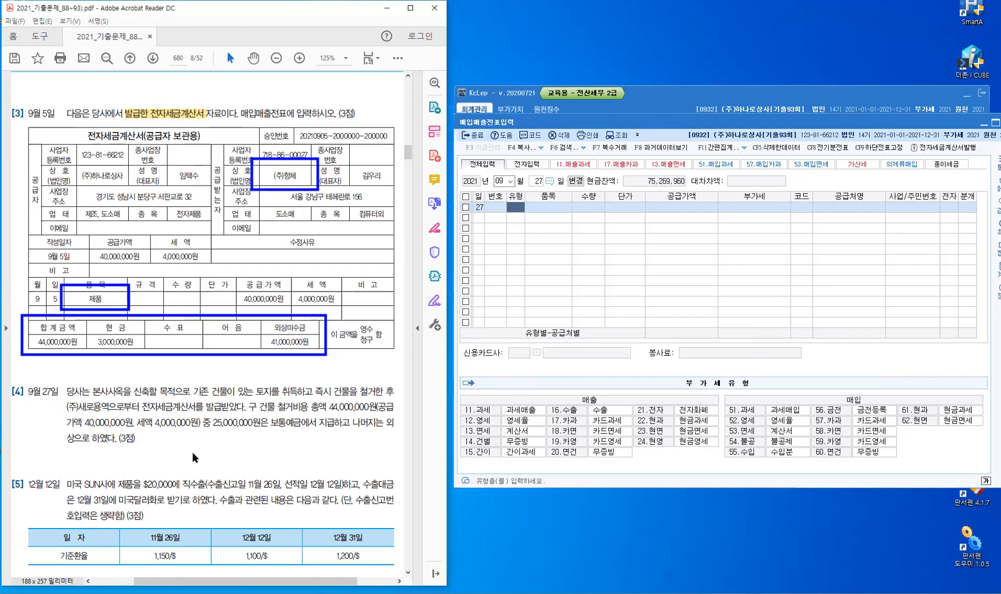
{"action": "key", "text": "alt"}
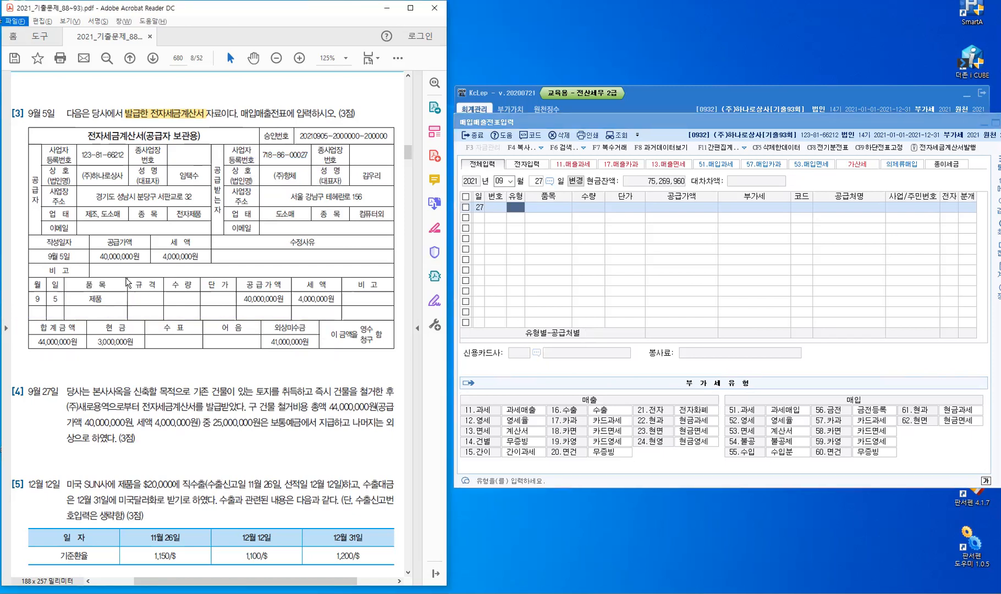
Step: Annotate transaction [4] in red: slash before 구 건물, bracket 건물이 있는 토지 as 일괄취득, and quote 건물을 철거한 with an arrow to it
{"action": "scroll", "coordinate": [176, 313], "scroll_direction": "down", "scroll_amount": 3}
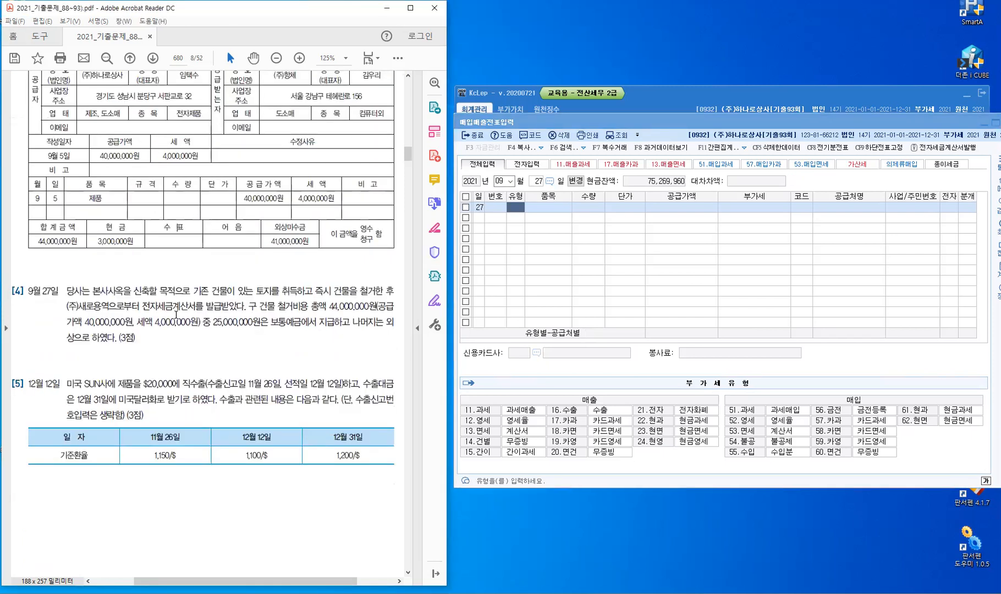
{"action": "scroll", "coordinate": [176, 314], "scroll_direction": "down", "scroll_amount": 4}
{"action": "scroll", "coordinate": [192, 342], "scroll_direction": "down", "scroll_amount": 2}
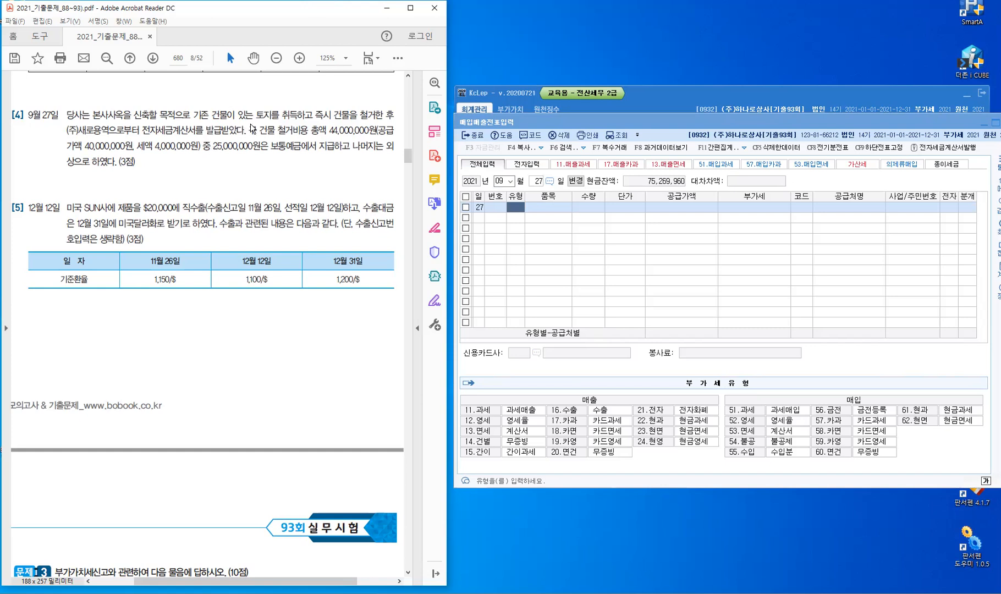
{"action": "left_click_drag", "start_coordinate": [248, 124], "coordinate": [243, 143]}
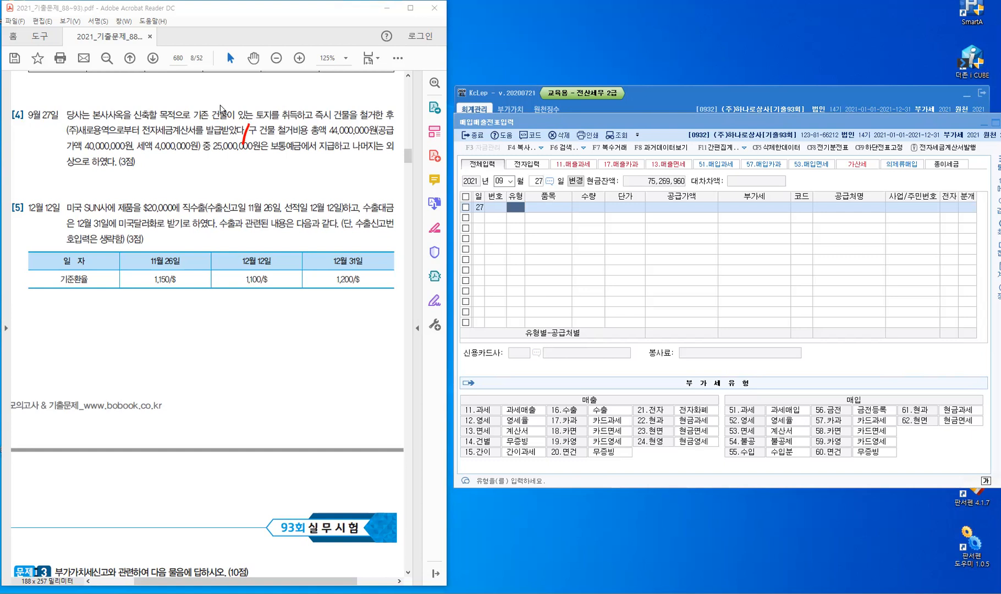
{"action": "mouse_move", "coordinate": [219, 105]}
{"action": "left_mouse_down"}
{"action": "mouse_move", "coordinate": [252, 98]}
{"action": "mouse_move", "coordinate": [262, 108]}
{"action": "mouse_move", "coordinate": [233, 79]}
{"action": "mouse_move", "coordinate": [249, 97]}
{"action": "mouse_move", "coordinate": [256, 86]}
{"action": "mouse_move", "coordinate": [274, 90]}
{"action": "left_mouse_up"}
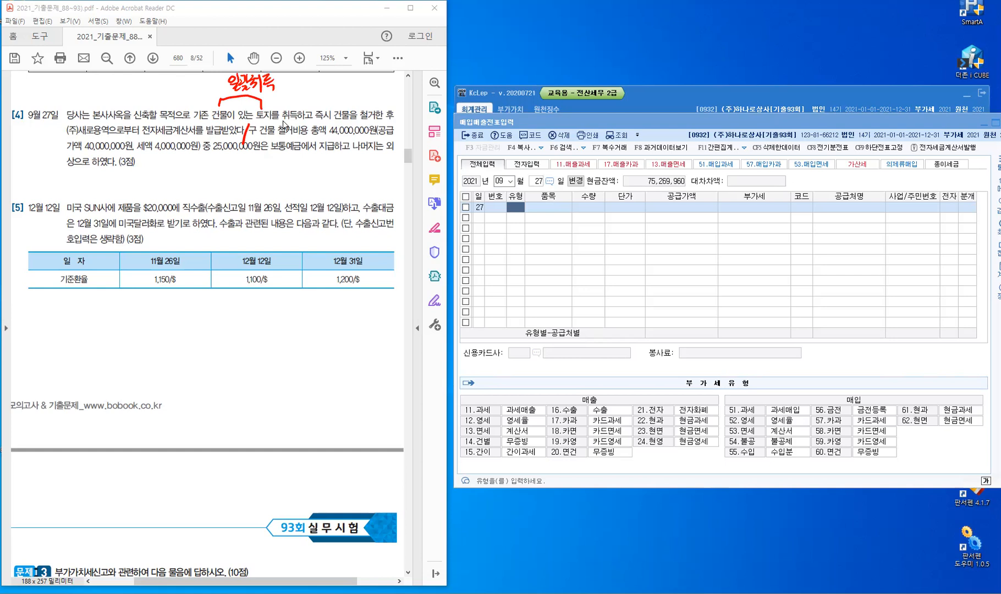
{"action": "left_click", "coordinate": [334, 109]}
{"action": "left_click_drag", "start_coordinate": [380, 107], "coordinate": [377, 114]}
{"action": "mouse_move", "coordinate": [294, 81]}
{"action": "left_mouse_down"}
{"action": "mouse_move", "coordinate": [350, 74]}
{"action": "mouse_move", "coordinate": [369, 95]}
{"action": "left_mouse_up"}
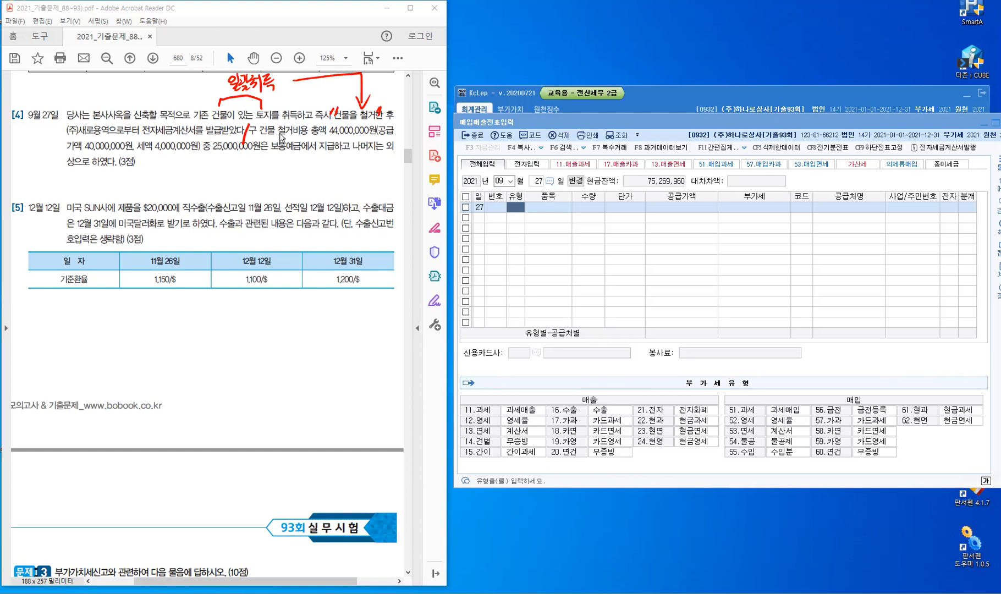
Step: Underline 철거비용 in transaction [4] and write "토지" in quotation marks above the text in red
{"action": "left_click_drag", "start_coordinate": [277, 136], "coordinate": [306, 135]}
{"action": "left_click_drag", "start_coordinate": [290, 89], "coordinate": [293, 100]}
{"action": "left_click_drag", "start_coordinate": [288, 101], "coordinate": [298, 99]}
{"action": "left_click_drag", "start_coordinate": [299, 90], "coordinate": [305, 100]}
{"action": "mouse_move", "coordinate": [307, 84]}
{"action": "left_mouse_down"}
{"action": "mouse_move", "coordinate": [309, 103]}
{"action": "mouse_move", "coordinate": [279, 89]}
{"action": "left_mouse_up"}
{"action": "left_click_drag", "start_coordinate": [282, 84], "coordinate": [315, 89]}
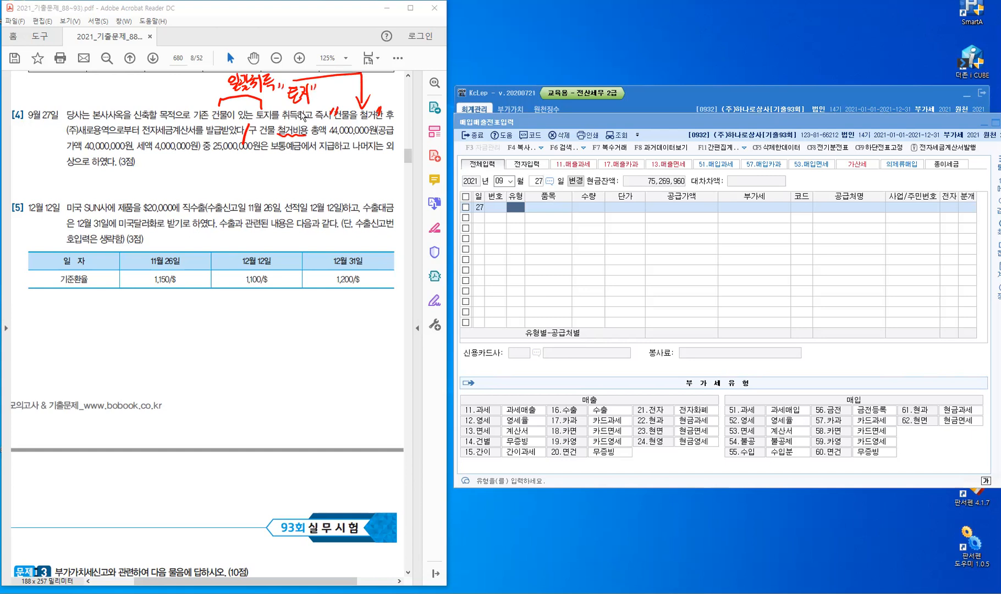
Step: Write 54.불공 above transaction [4], mark 25,000,000원 as paid from 보통예금, and note 미지급금 for the 외상 portion in red
{"action": "mouse_move", "coordinate": [77, 82]}
{"action": "left_mouse_down"}
{"action": "mouse_move", "coordinate": [75, 101]}
{"action": "mouse_move", "coordinate": [87, 78]}
{"action": "mouse_move", "coordinate": [101, 93]}
{"action": "left_mouse_up"}
{"action": "left_click_drag", "start_coordinate": [109, 82], "coordinate": [116, 102]}
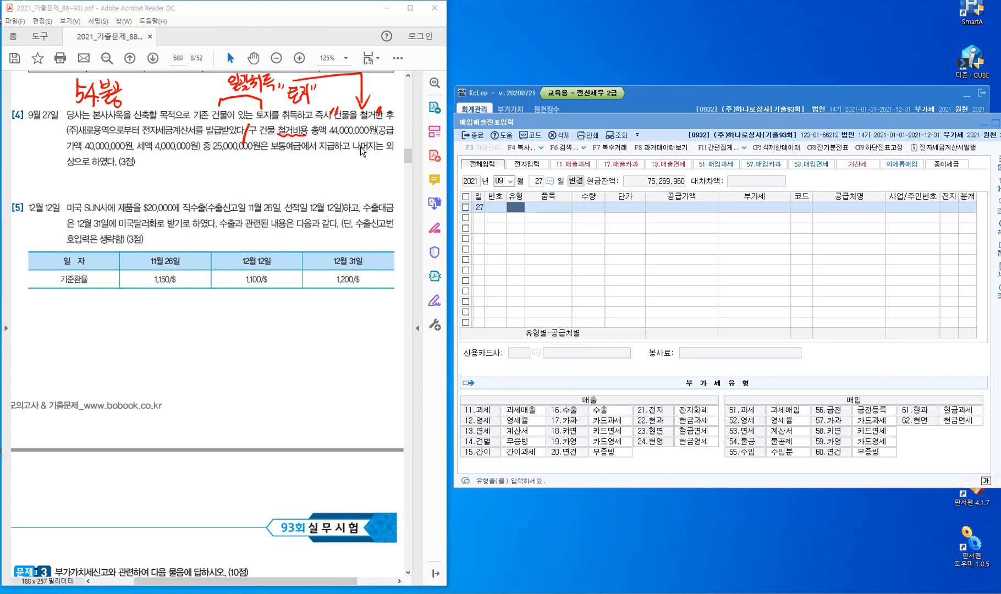
{"action": "mouse_move", "coordinate": [240, 149]}
{"action": "left_mouse_down"}
{"action": "mouse_move", "coordinate": [242, 162]}
{"action": "mouse_move", "coordinate": [294, 147]}
{"action": "left_mouse_up"}
{"action": "left_click_drag", "start_coordinate": [386, 152], "coordinate": [399, 148]}
{"action": "mouse_move", "coordinate": [387, 147]}
{"action": "left_mouse_down"}
{"action": "mouse_move", "coordinate": [376, 166]}
{"action": "mouse_move", "coordinate": [386, 163]}
{"action": "mouse_move", "coordinate": [361, 173]}
{"action": "mouse_move", "coordinate": [372, 193]}
{"action": "mouse_move", "coordinate": [388, 184]}
{"action": "mouse_move", "coordinate": [374, 191]}
{"action": "left_mouse_up"}
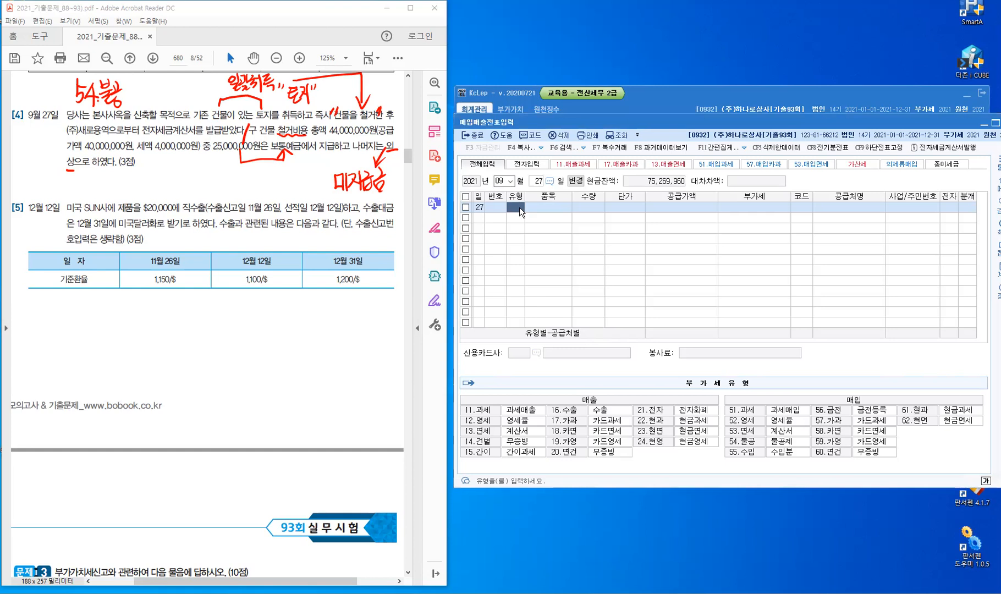
Step: Enter the September 27 line as type 54 불공 with item 철거비용 and a supply amount of 40,000,000
{"action": "type", "text": "54"}
{"action": "key", "text": "Return"}
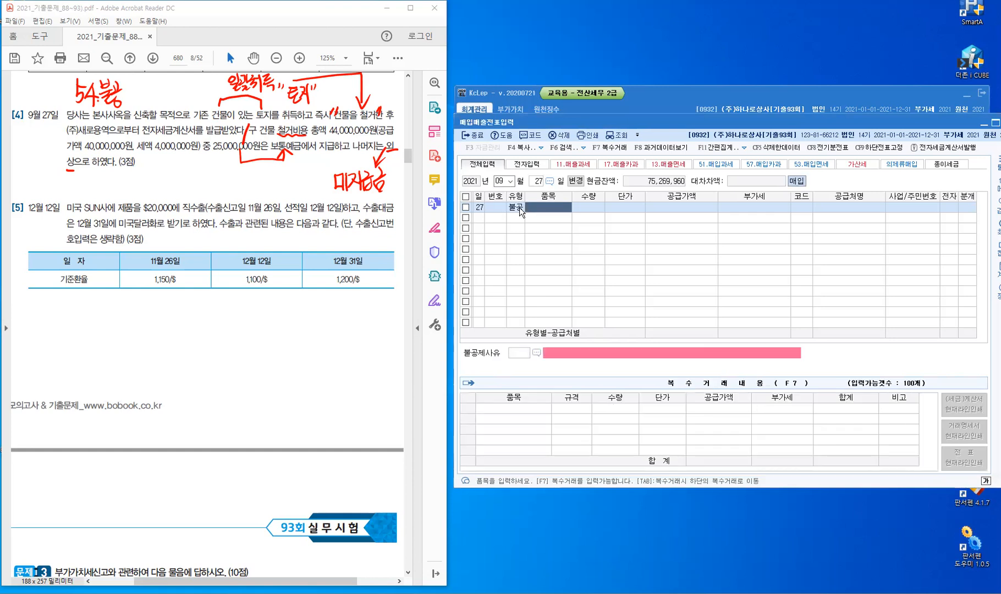
{"action": "type", "text": "철거비용"}
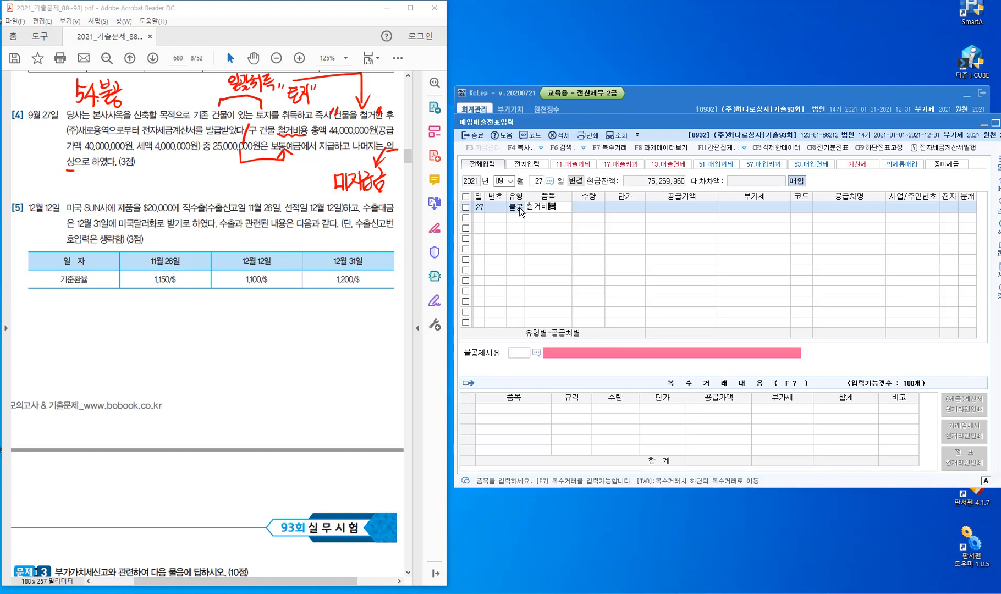
{"action": "key", "text": "Return"}
{"action": "key", "text": "Return"}
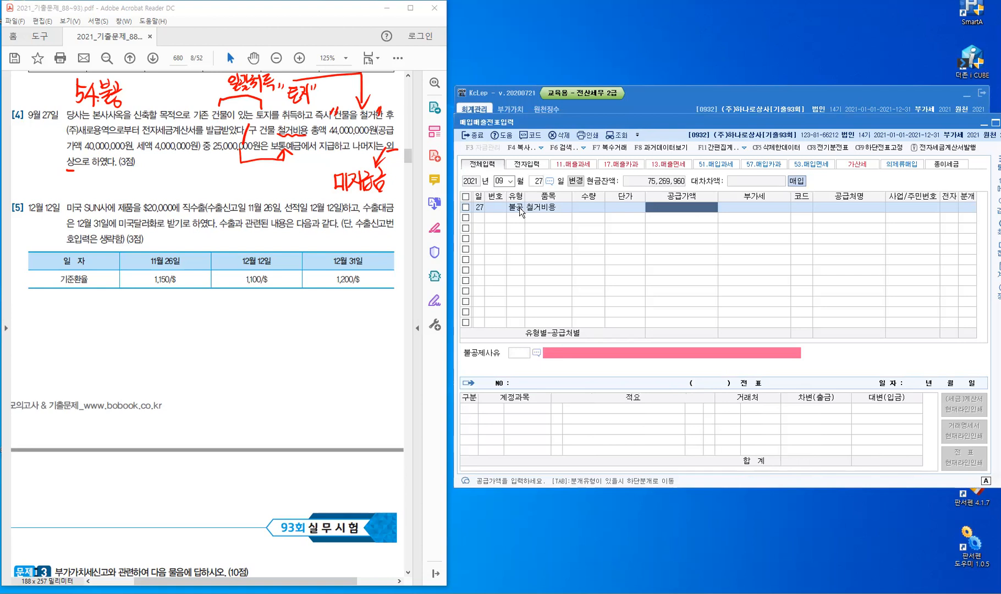
{"action": "type", "text": "40000000"}
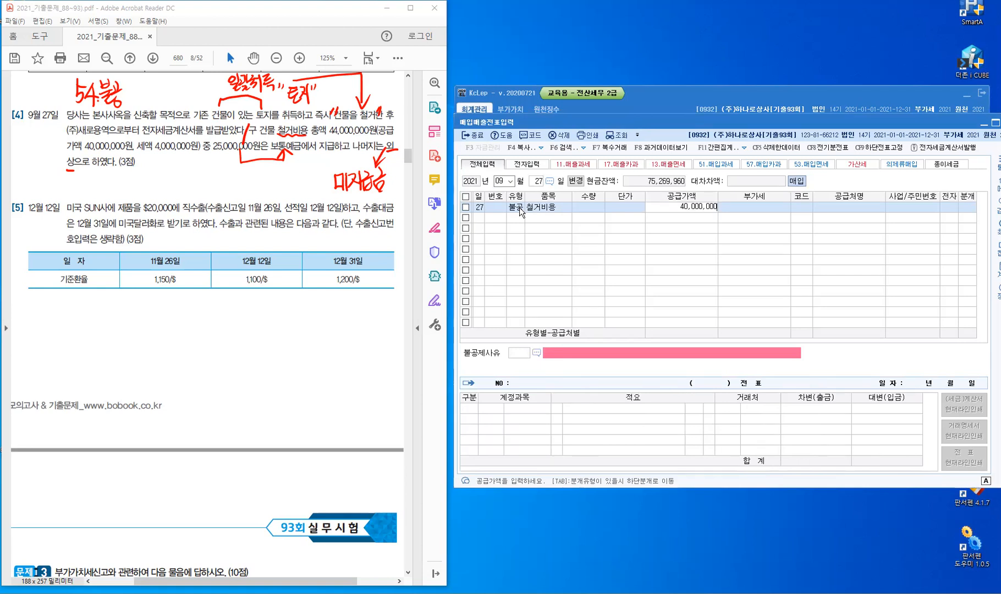
{"action": "key", "text": "Return"}
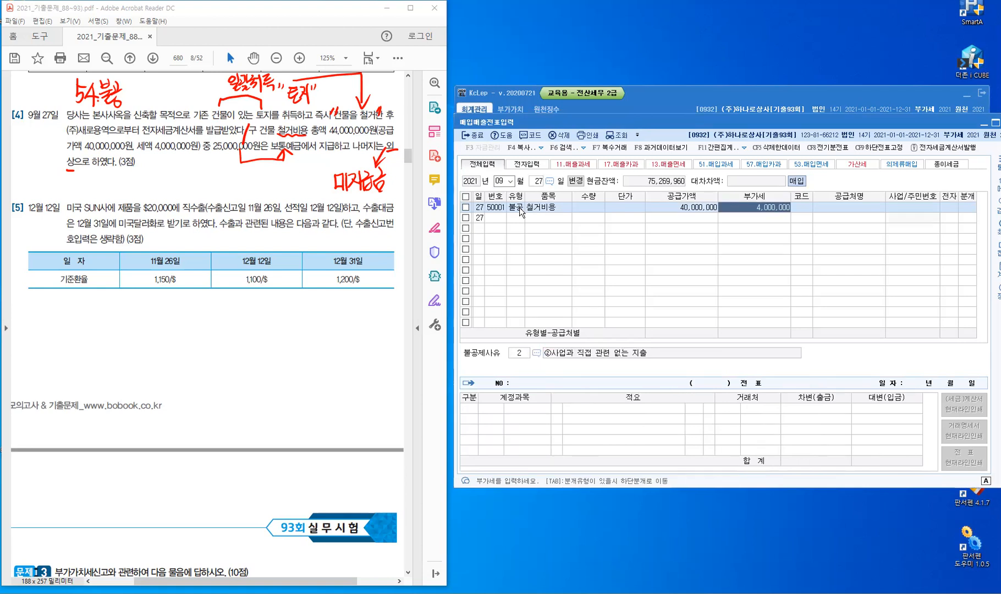
{"action": "key", "text": "Return"}
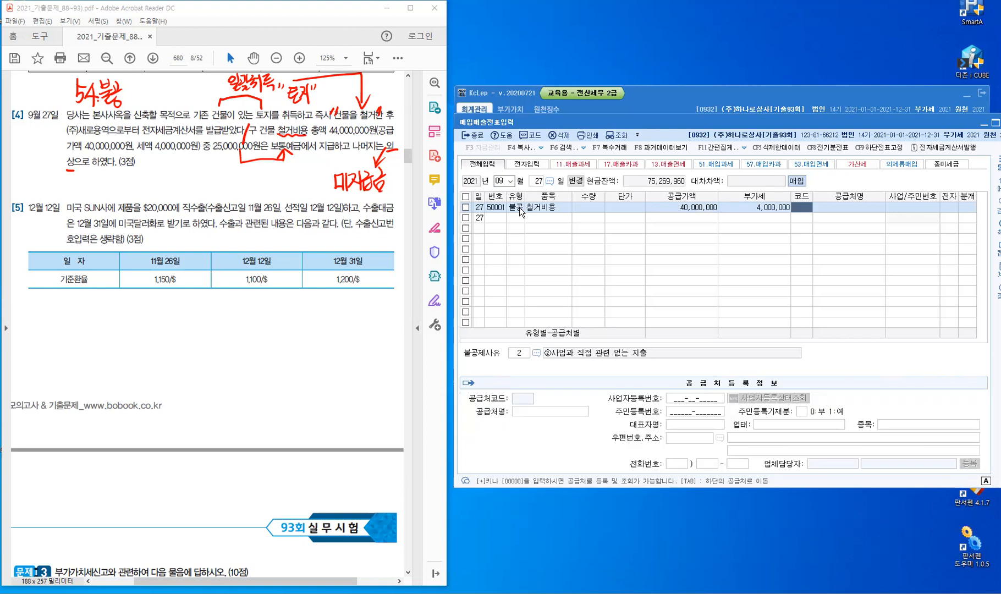
Step: Look up 새로 and assign (주)새로용역 as the supplier of the September 27 line
{"action": "type", "text": "ㅅ"}
{"action": "type", "text": "새로"}
{"action": "key", "text": "Return"}
{"action": "key", "text": "Return"}
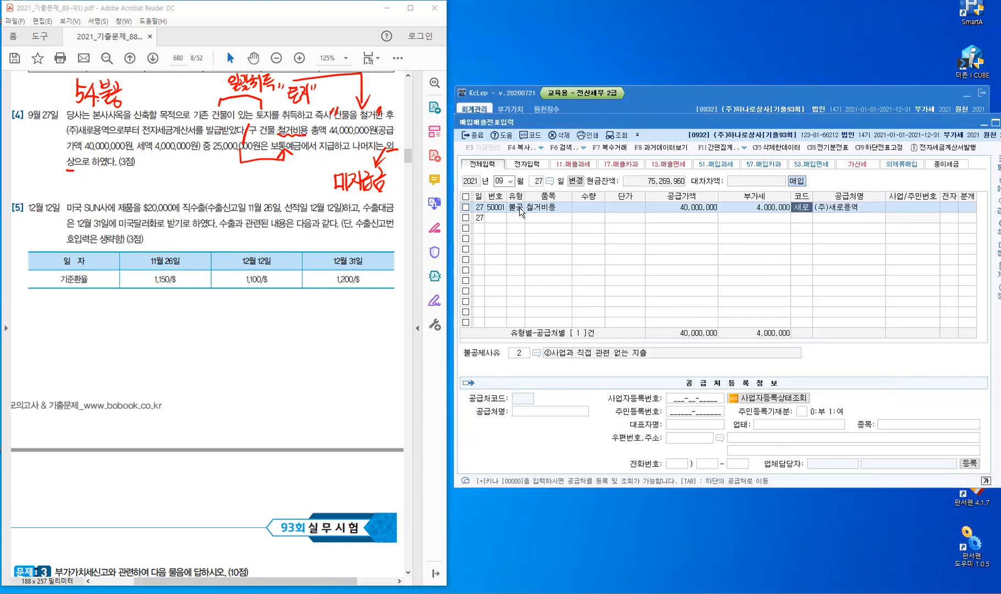
Step: Mark the September 27 line as electronic (여) and set its 불공제사유 to 6 토지의 자본적 지출 관련
{"action": "key", "text": "Return"}
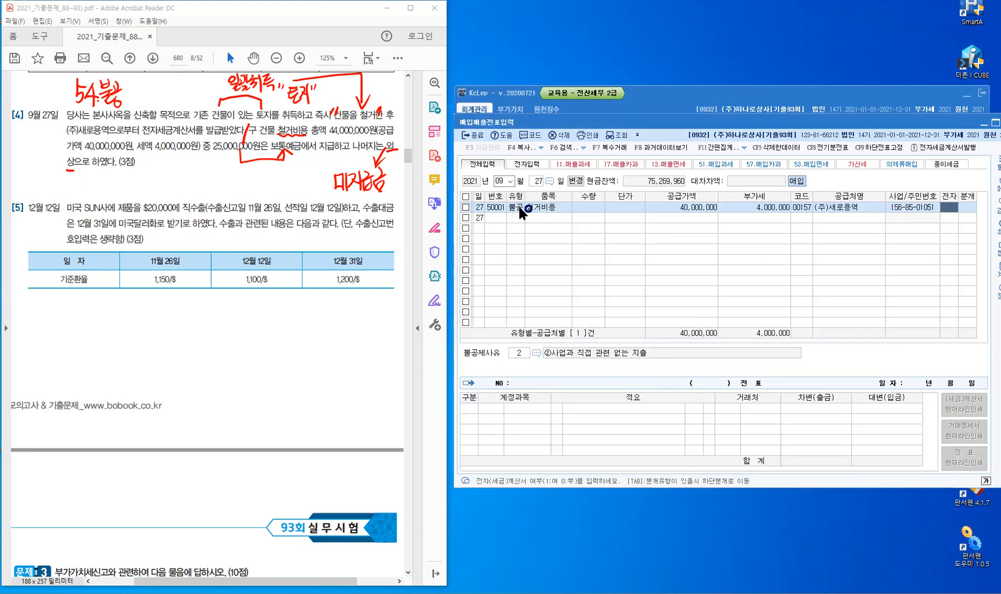
{"action": "type", "text": "1"}
{"action": "key", "text": "Return"}
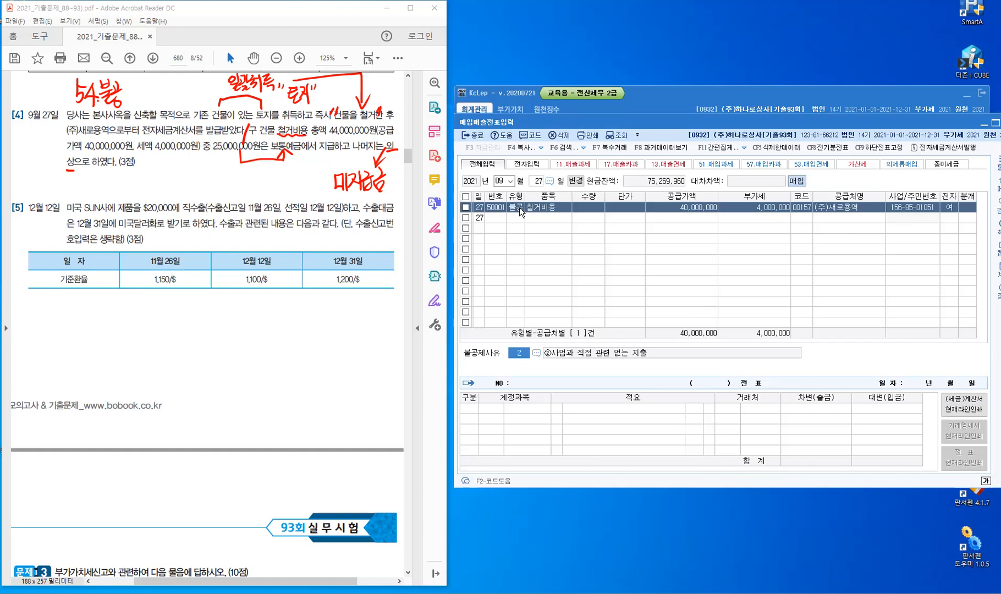
{"action": "key", "text": "F2"}
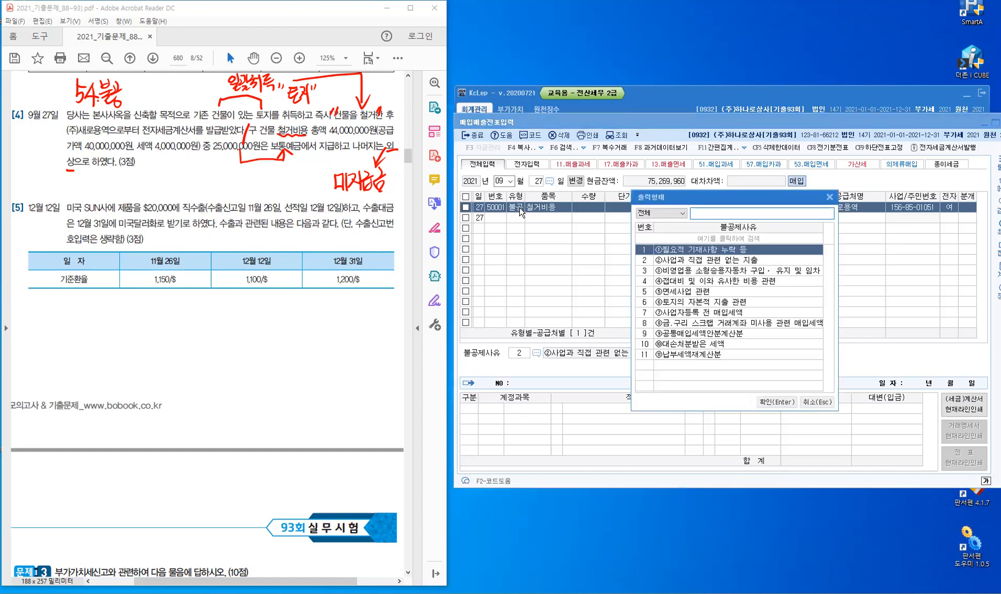
{"action": "left_click", "coordinate": [652, 303]}
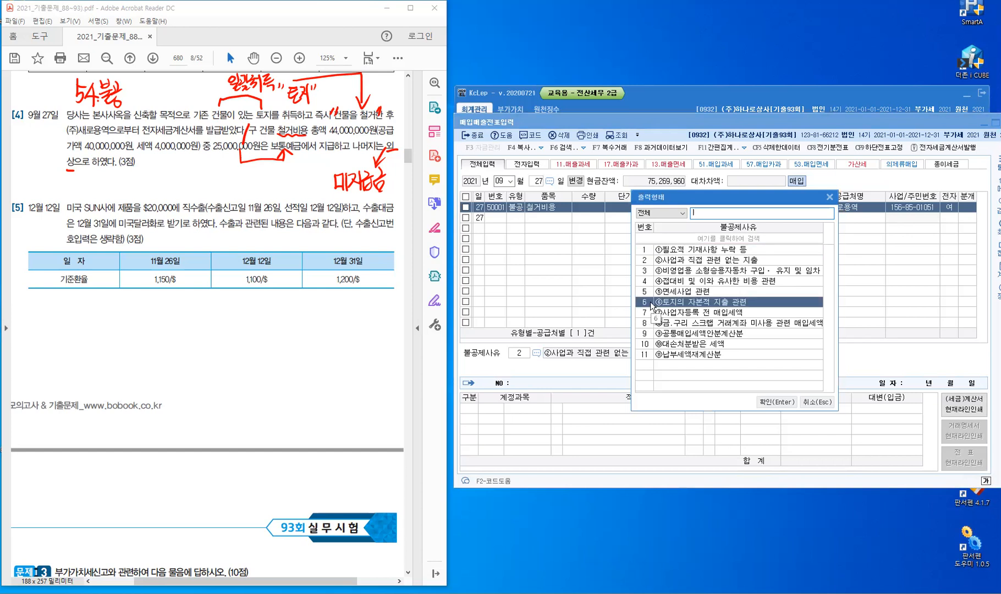
{"action": "left_click", "coordinate": [771, 404]}
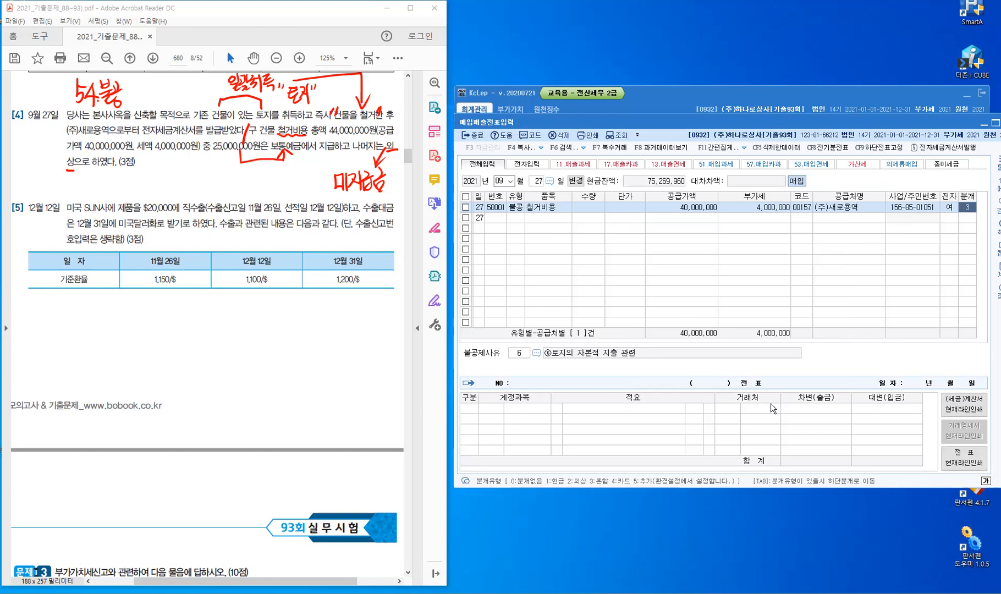
Step: Set the September 27 line's journal type to 3 혼합 and assign the 44,000,000 debit to account 201 토지
{"action": "key", "text": "Return"}
{"action": "key", "text": "Return"}
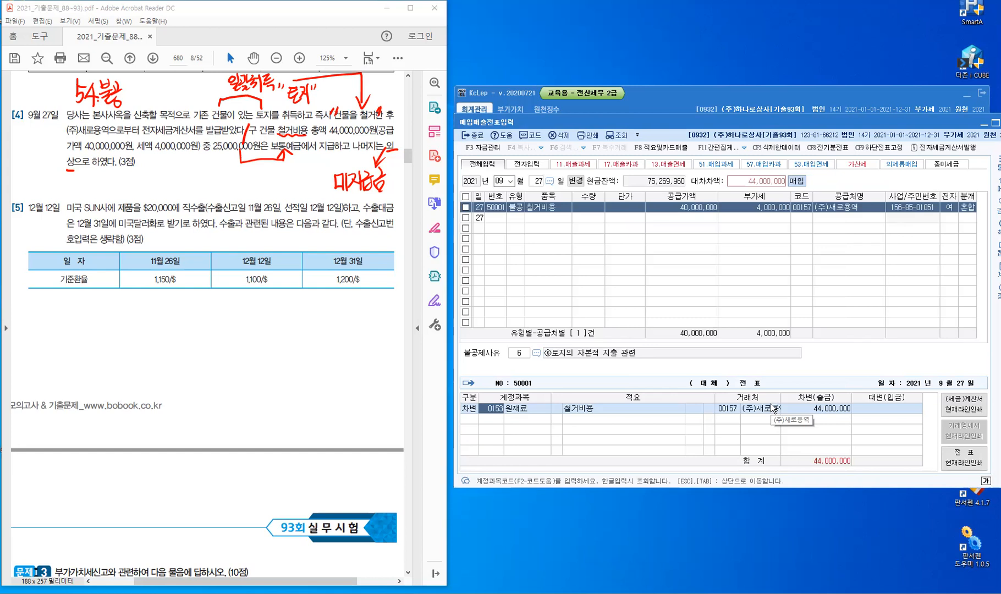
{"action": "type", "text": "201"}
{"action": "key", "text": "Return"}
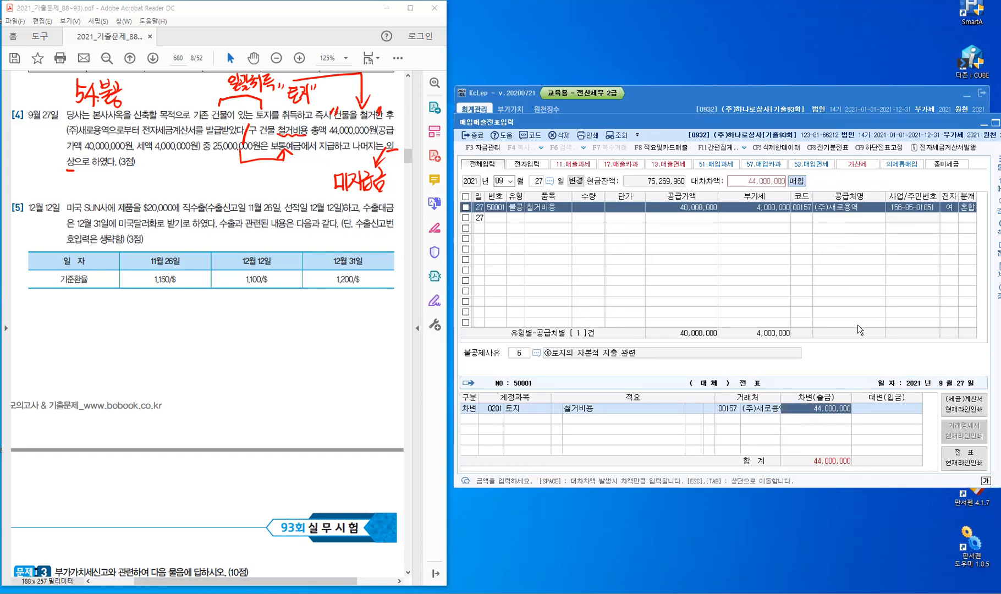
{"action": "key", "text": "Return"}
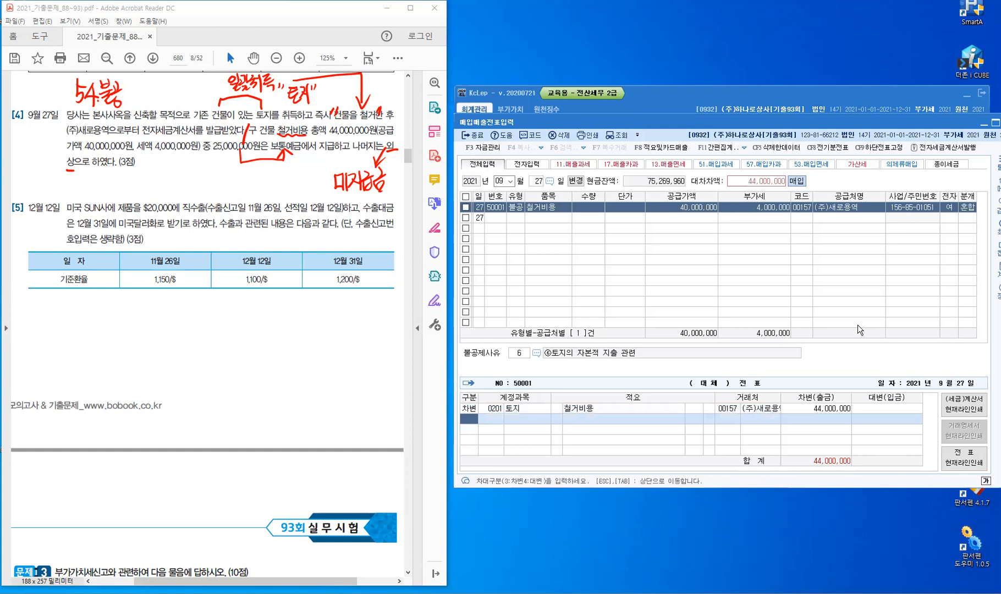
Step: Add a credit line for account 103 보통예금 with an amount of 25,000,000
{"action": "key", "text": "Return"}
{"action": "type", "text": "103"}
{"action": "key", "text": "Return"}
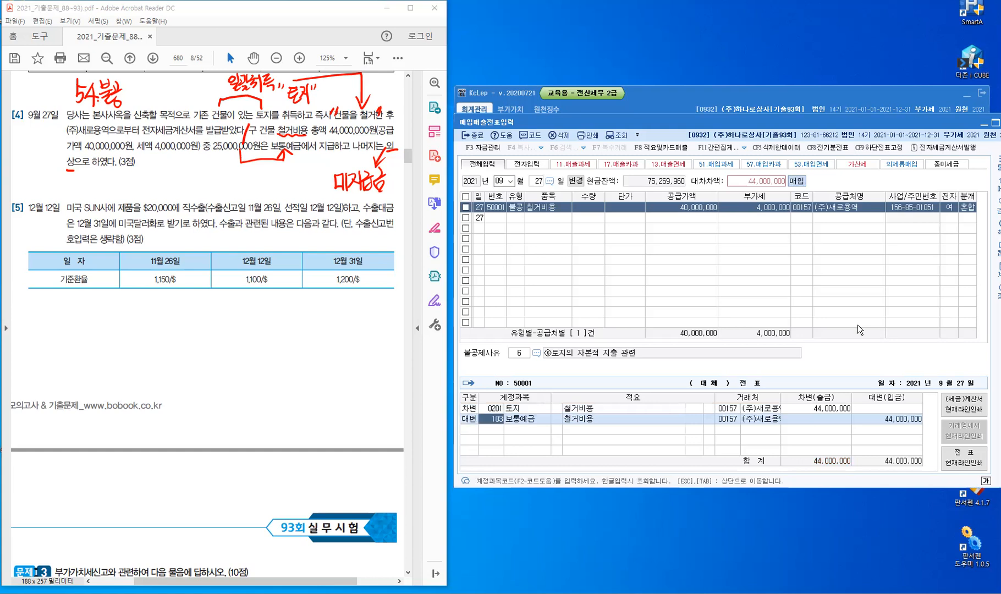
{"action": "key", "text": "Return"}
{"action": "type", "text": "25,000,000"}
{"action": "key", "text": "Return"}
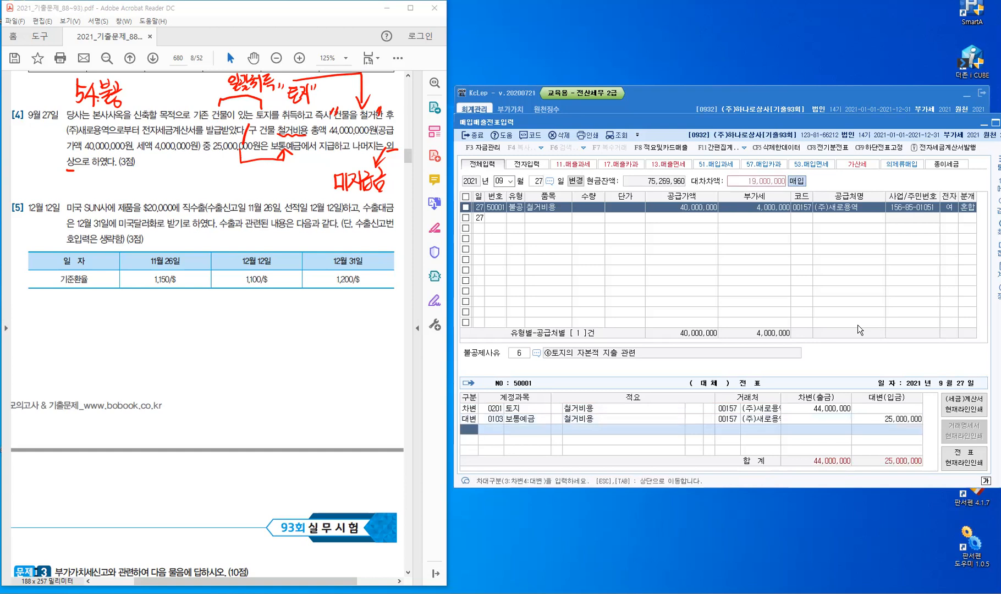
Step: Add a credit line for account 253 미지급금 with the remaining 19,000,000 and finish the September 27 voucher
{"action": "type", "text": "4"}
{"action": "type", "text": "2"}
{"action": "type", "text": "53"}
{"action": "key", "text": "Return"}
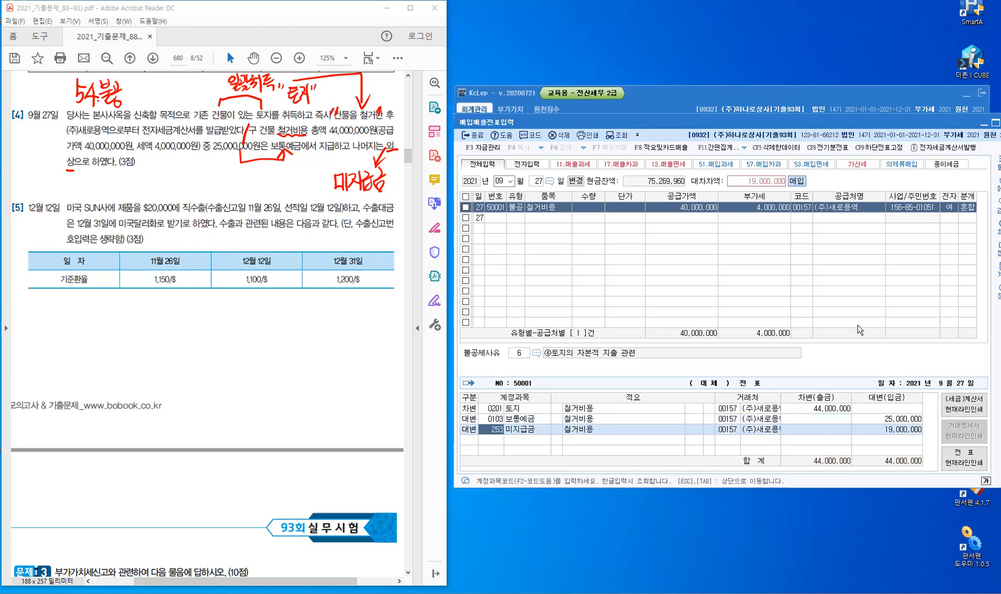
{"action": "key", "text": "Return"}
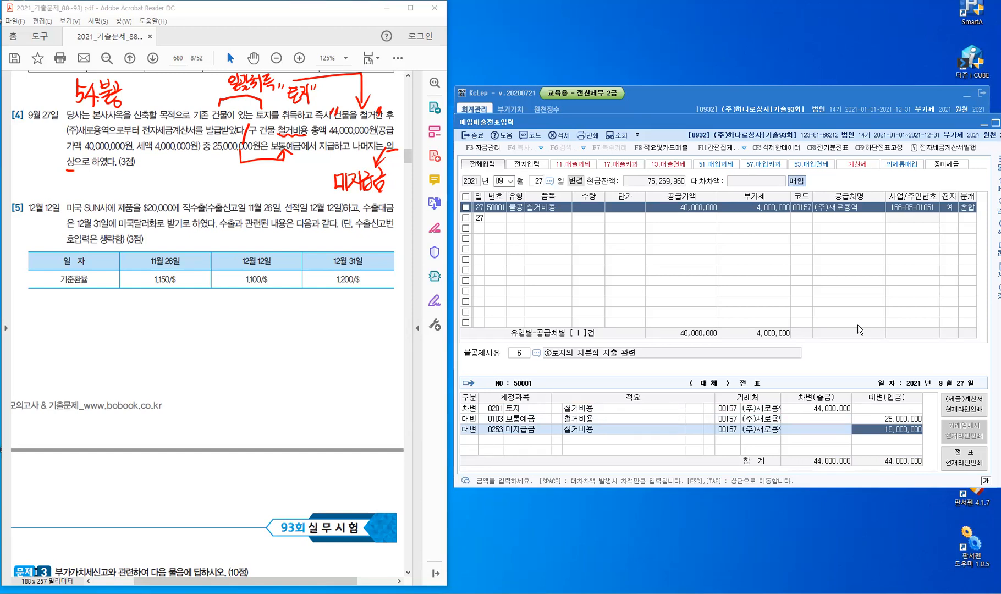
{"action": "key", "text": "Return"}
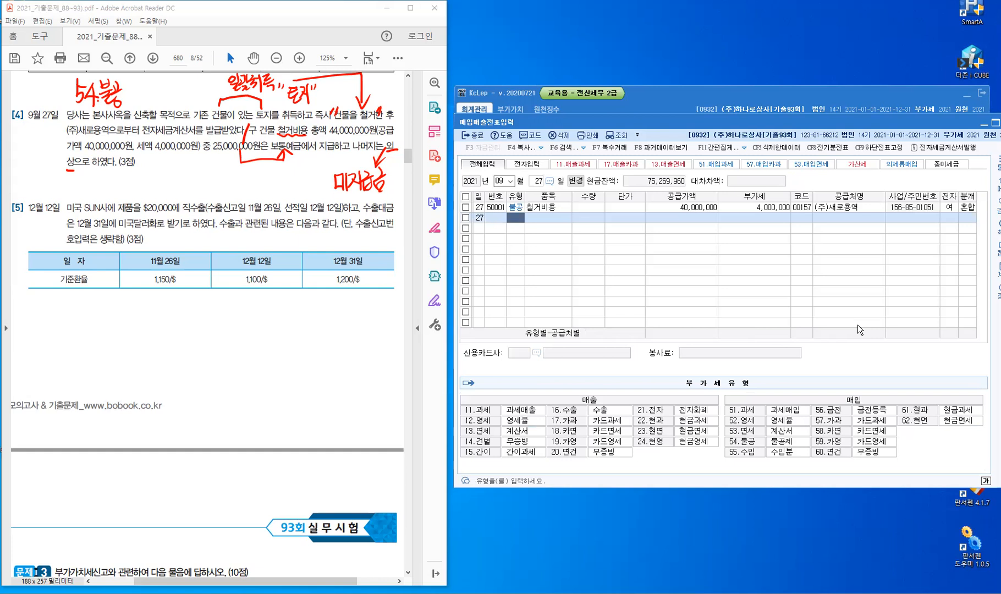
Step: Change the voucher entry date to December 12
{"action": "key", "text": "Escape"}
{"action": "key", "text": "shift+Tab"}
{"action": "type", "text": "12"}
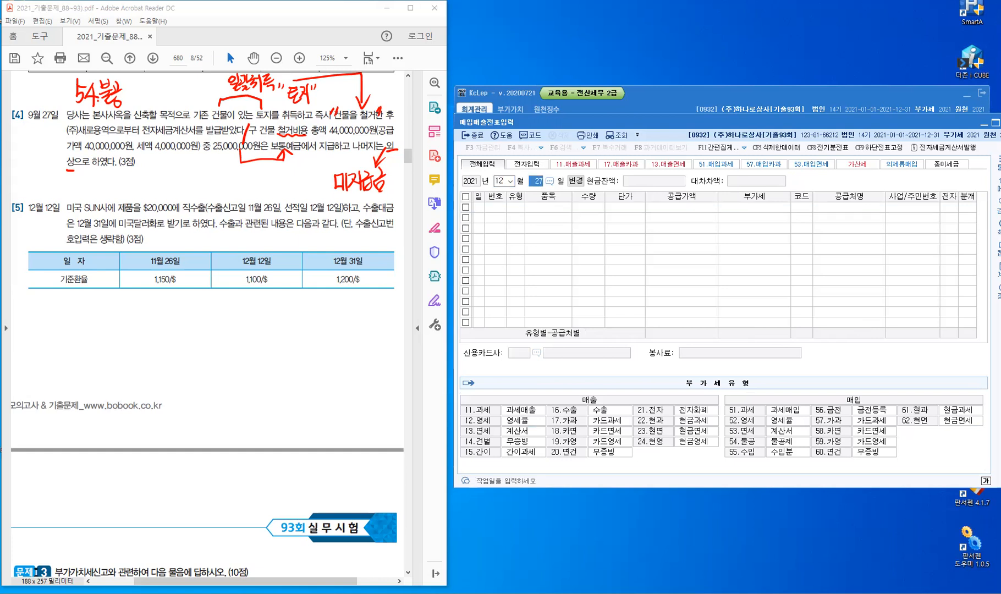
{"action": "type", "text": "12"}
{"action": "key", "text": "Return"}
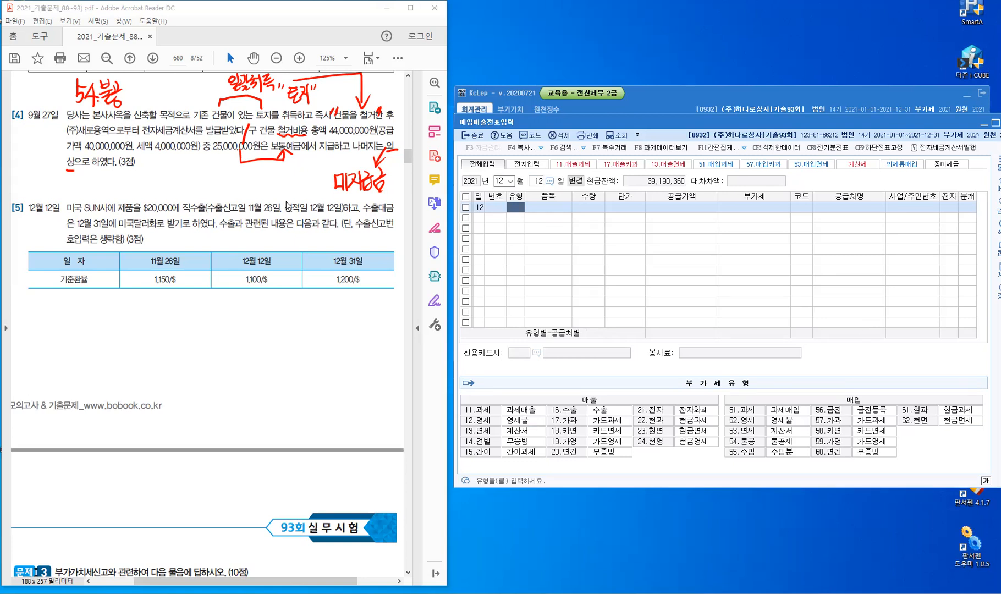
Step: Mark 선적일 12월 12일 with red quotation marks, underline transaction [5]'s date, and note "외상" with an arrow to 12월 31일
{"action": "left_click_drag", "start_coordinate": [283, 202], "coordinate": [282, 209]}
{"action": "left_click_drag", "start_coordinate": [287, 203], "coordinate": [284, 212]}
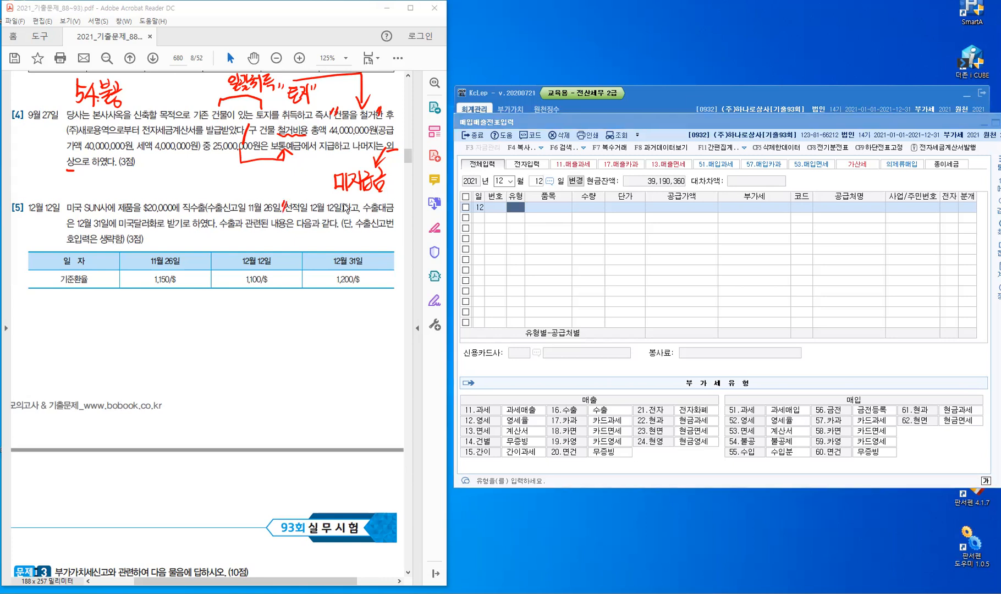
{"action": "left_click_drag", "start_coordinate": [344, 202], "coordinate": [342, 211]}
{"action": "left_click_drag", "start_coordinate": [41, 216], "coordinate": [62, 217]}
{"action": "left_click_drag", "start_coordinate": [95, 219], "coordinate": [112, 182]}
{"action": "left_click_drag", "start_coordinate": [93, 217], "coordinate": [103, 215]}
{"action": "left_click_drag", "start_coordinate": [120, 176], "coordinate": [127, 187]}
{"action": "left_click_drag", "start_coordinate": [128, 174], "coordinate": [132, 185]}
{"action": "mouse_move", "coordinate": [135, 179]}
{"action": "left_mouse_down"}
{"action": "mouse_move", "coordinate": [144, 176]}
{"action": "mouse_move", "coordinate": [138, 186]}
{"action": "left_mouse_up"}
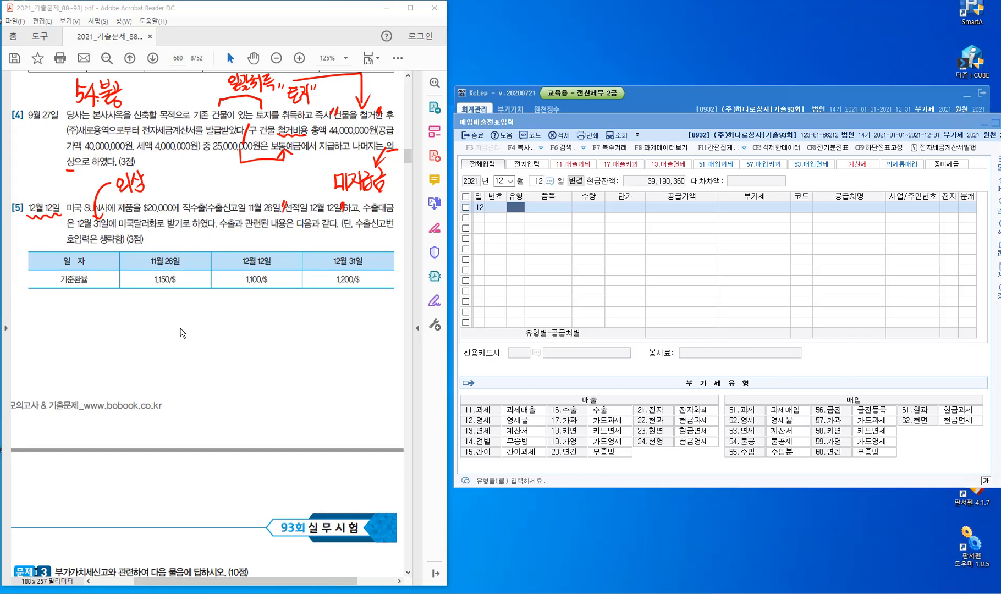
Step: Check the 12월 12일 exchange-rate column in red and write "20,000 × 1,100 = 2200" below the table
{"action": "mouse_move", "coordinate": [251, 246]}
{"action": "left_mouse_down"}
{"action": "mouse_move", "coordinate": [256, 255]}
{"action": "mouse_move", "coordinate": [262, 240]}
{"action": "left_mouse_up"}
{"action": "left_click_drag", "start_coordinate": [199, 315], "coordinate": [221, 322]}
{"action": "left_click_drag", "start_coordinate": [225, 312], "coordinate": [224, 313]}
{"action": "left_click_drag", "start_coordinate": [231, 312], "coordinate": [230, 312]}
{"action": "left_click_drag", "start_coordinate": [238, 312], "coordinate": [257, 321]}
{"action": "left_click_drag", "start_coordinate": [264, 320], "coordinate": [299, 308]}
{"action": "left_click_drag", "start_coordinate": [291, 313], "coordinate": [333, 312]}
{"action": "left_click_drag", "start_coordinate": [343, 296], "coordinate": [357, 295]}
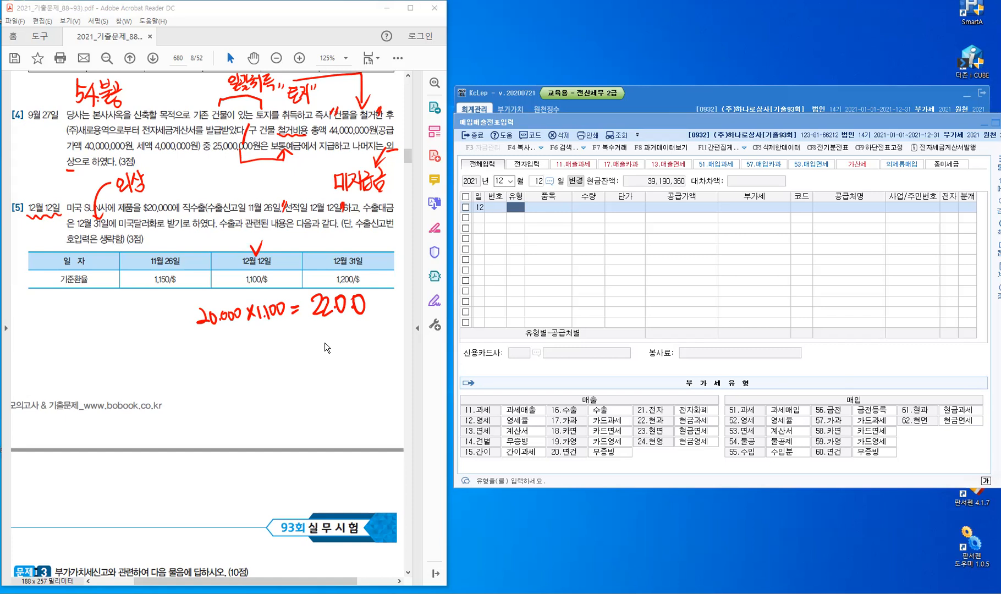
Step: Enter the December 12 line as type 16 수출 with item 제품 and a supply amount of 22,000,000
{"action": "left_click", "coordinate": [520, 210]}
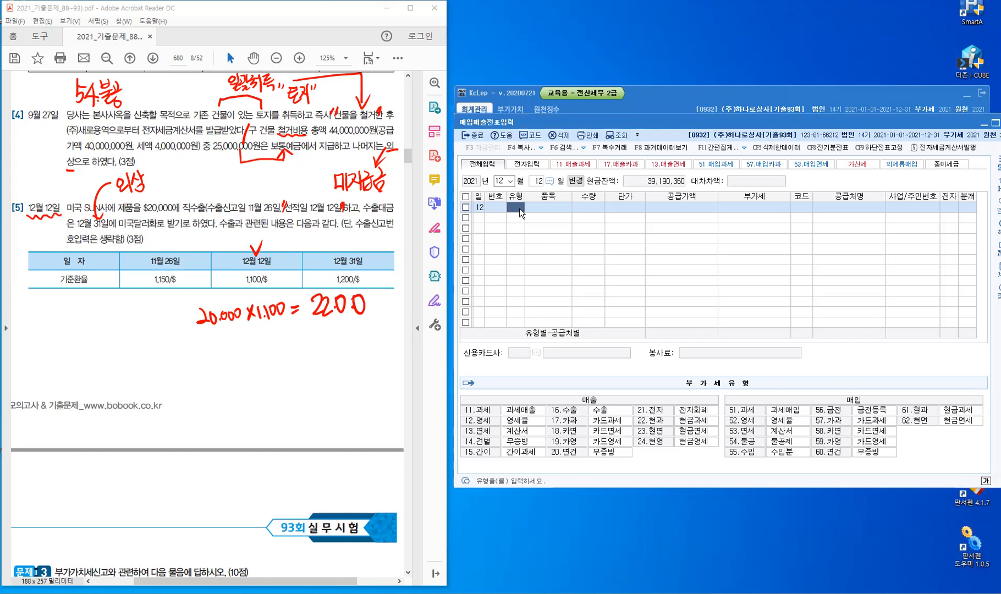
{"action": "type", "text": "16"}
{"action": "key", "text": "Return"}
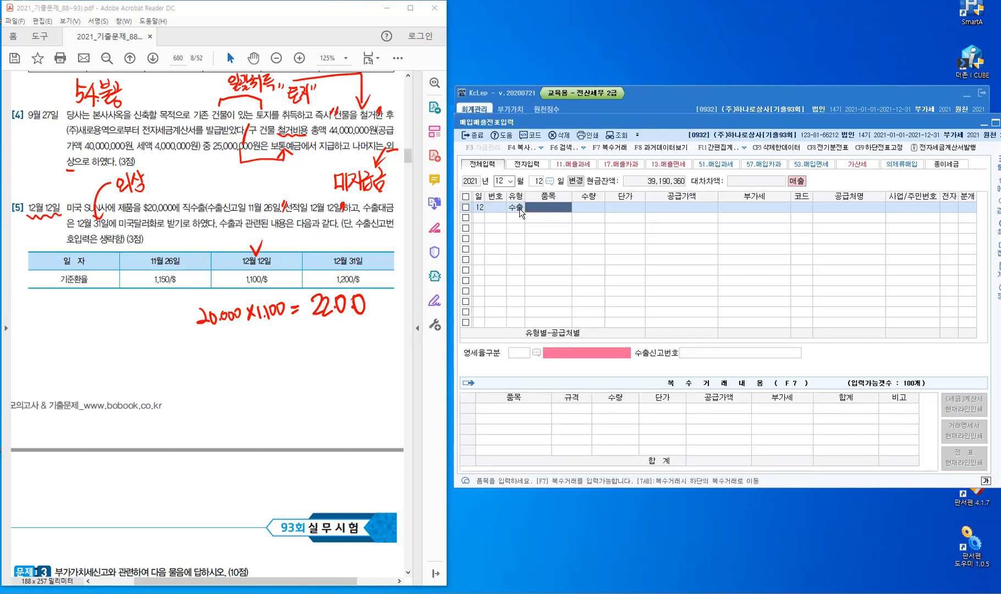
{"action": "type", "text": "제품"}
{"action": "key", "text": "Return"}
{"action": "type", "text": "22"}
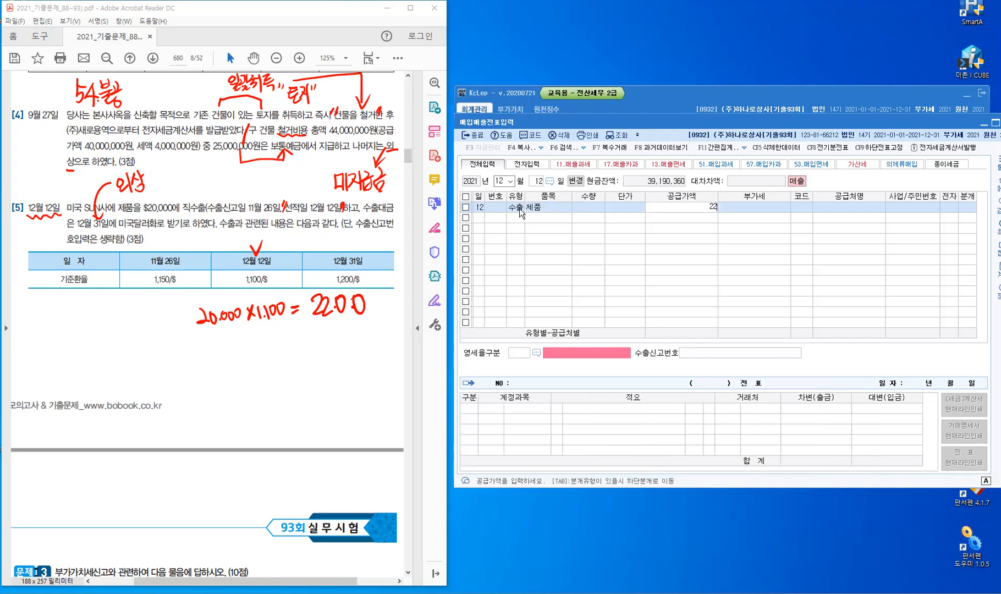
{"action": "type", "text": ",000,000"}
{"action": "key", "text": "Return"}
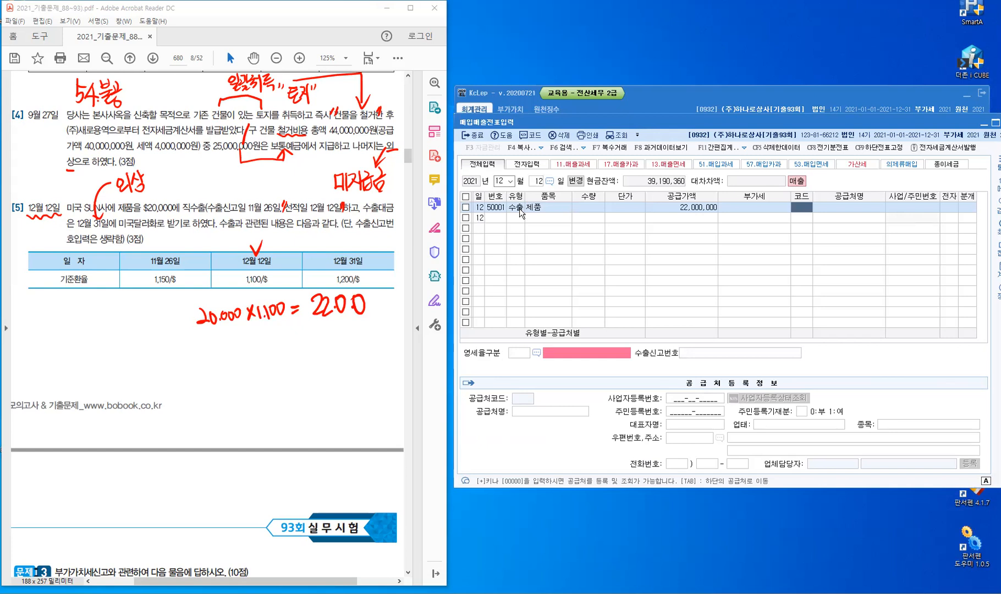
Step: Look up S and assign 미국 SUN사 as the customer of the December 12 line
{"action": "type", "text": "S"}
{"action": "key", "text": "Return"}
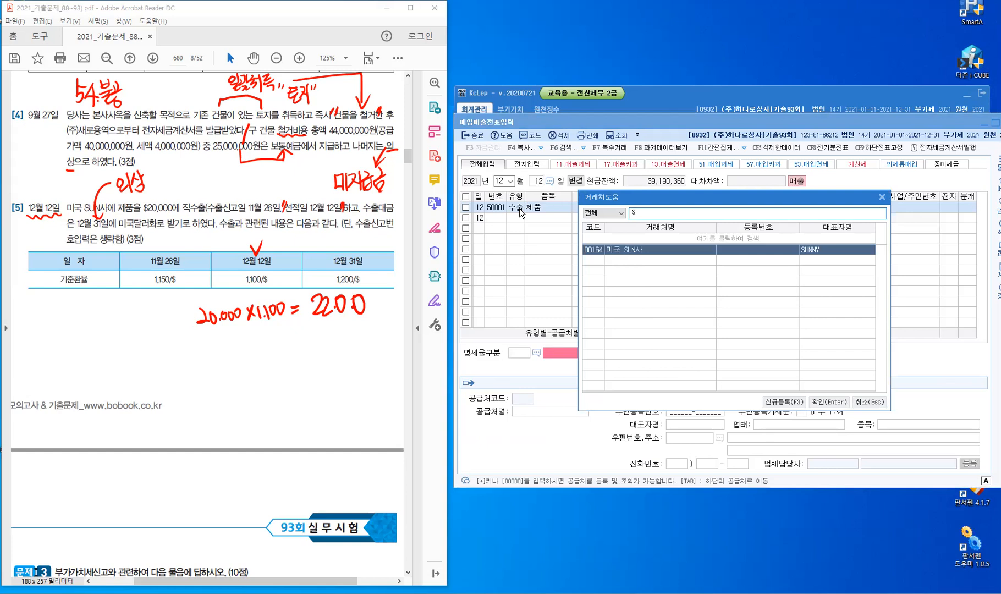
{"action": "key", "text": "Return"}
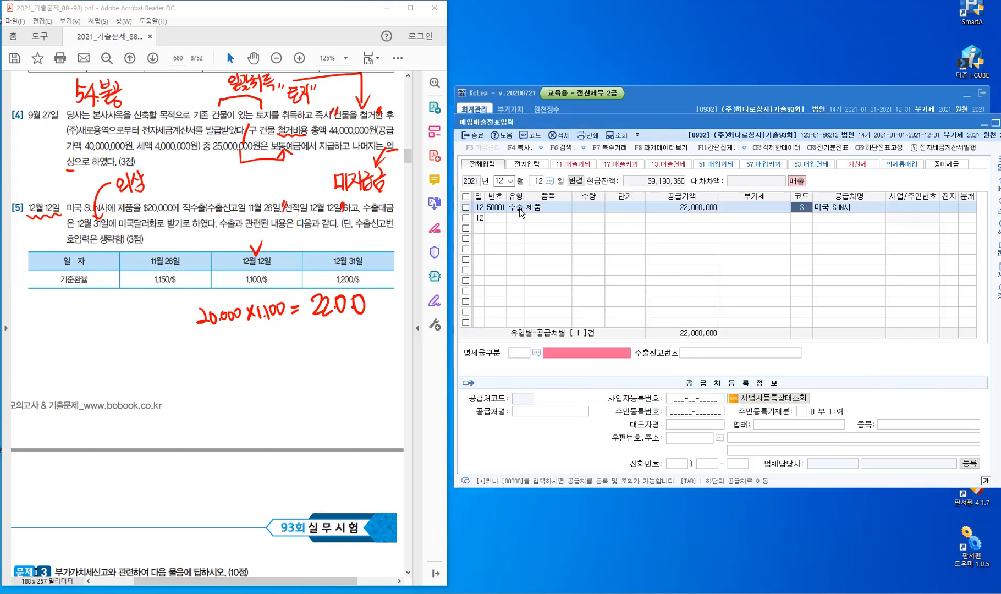
{"action": "key", "text": "Return"}
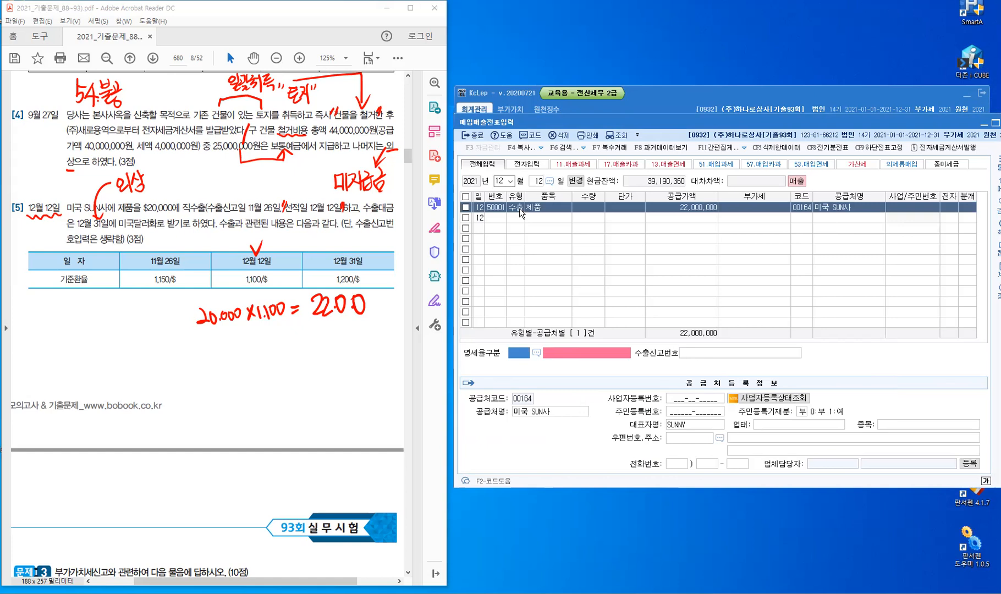
Step: Set the 영세율구분 to 1 직접수출(대행수출 포함) and leave the 수출신고번호 blank
{"action": "key", "text": "F2"}
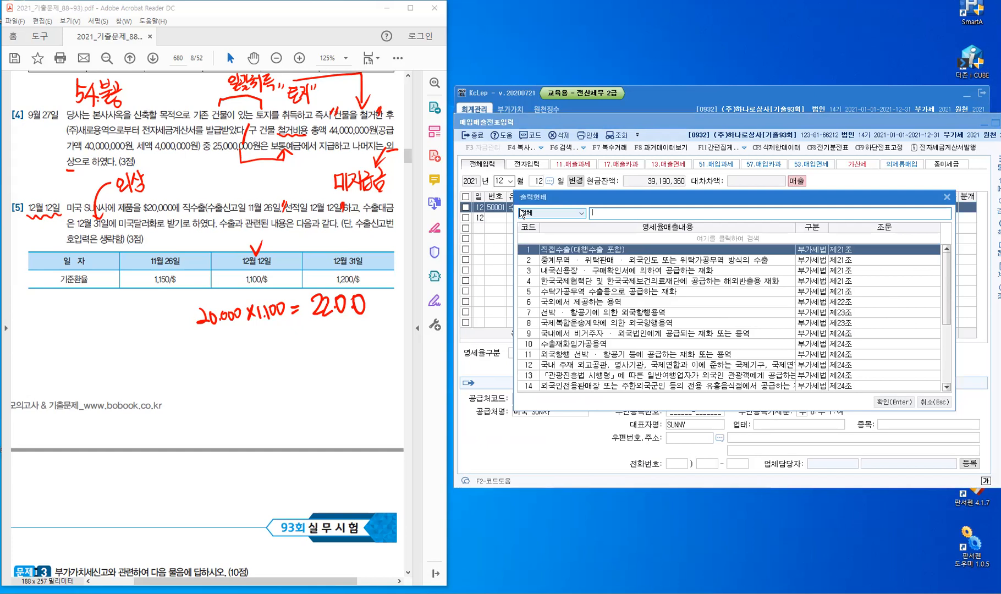
{"action": "key", "text": "Return"}
{"action": "key", "text": "Return"}
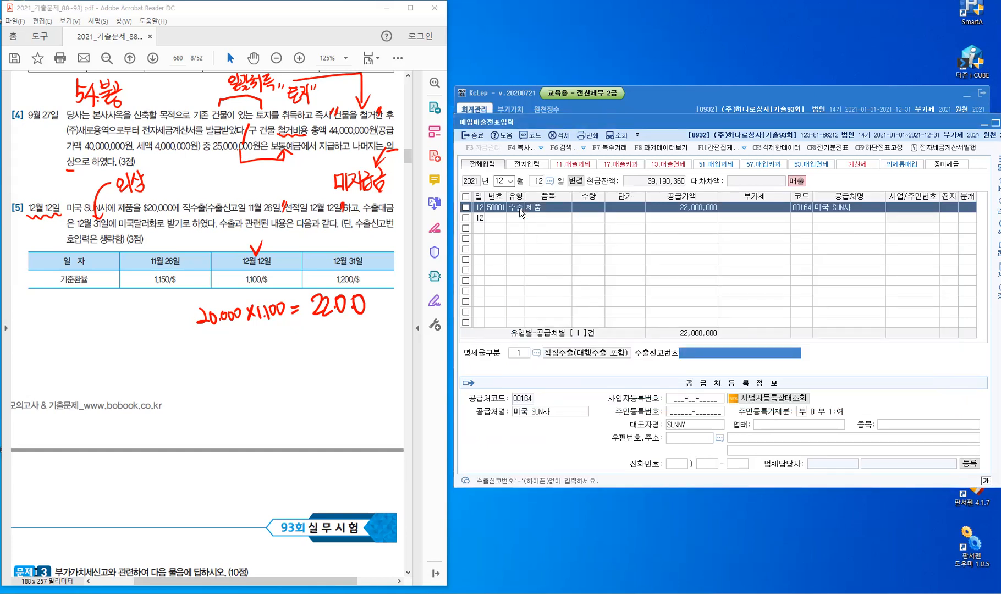
{"action": "key", "text": "Return"}
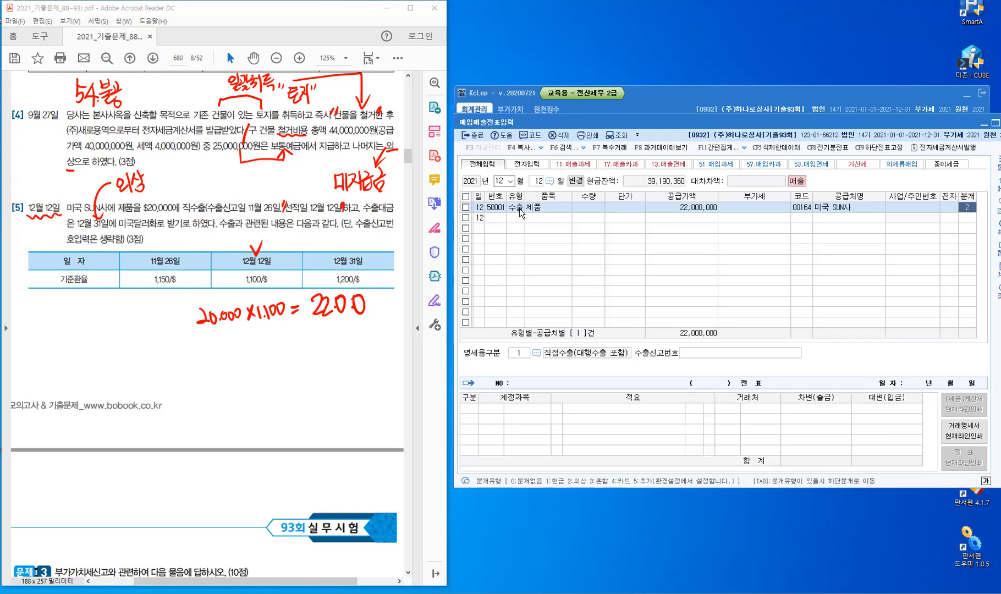
Step: Journalize the December 12 line as 2 외상, accepting 외상매출금 and 제품매출 for 22,000,000
{"action": "key", "text": "Return"}
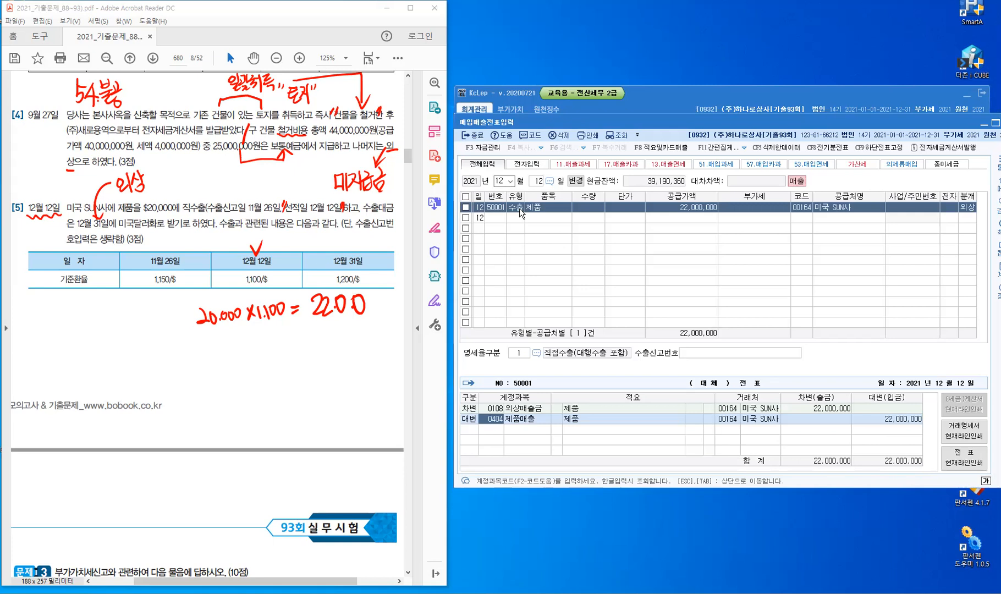
{"action": "key", "text": "Return"}
{"action": "key", "text": "Return"}
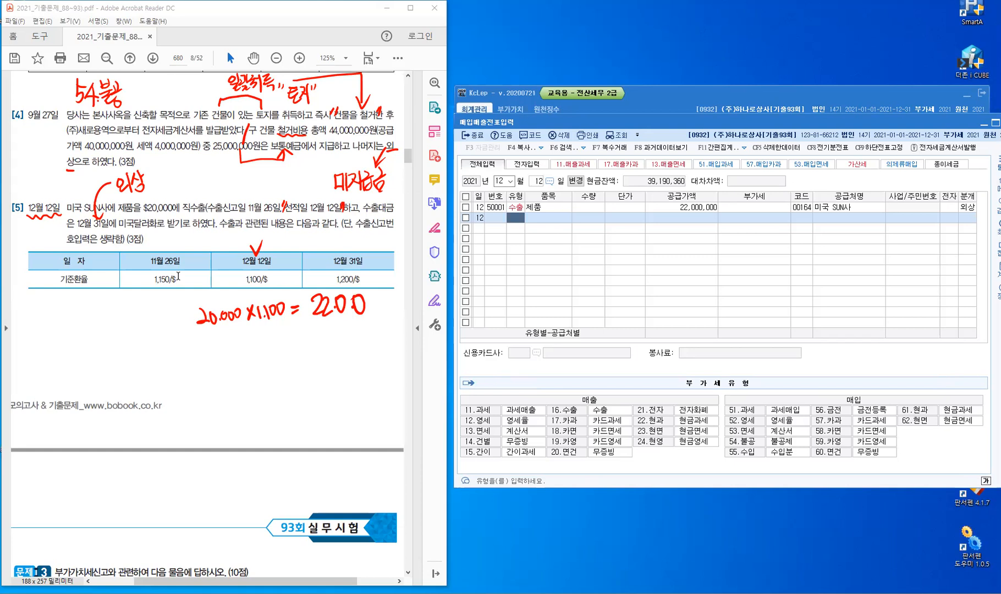
Step: Clear the red annotations from the exam page and close 매입매출전표입력
{"action": "key", "text": "Escape"}
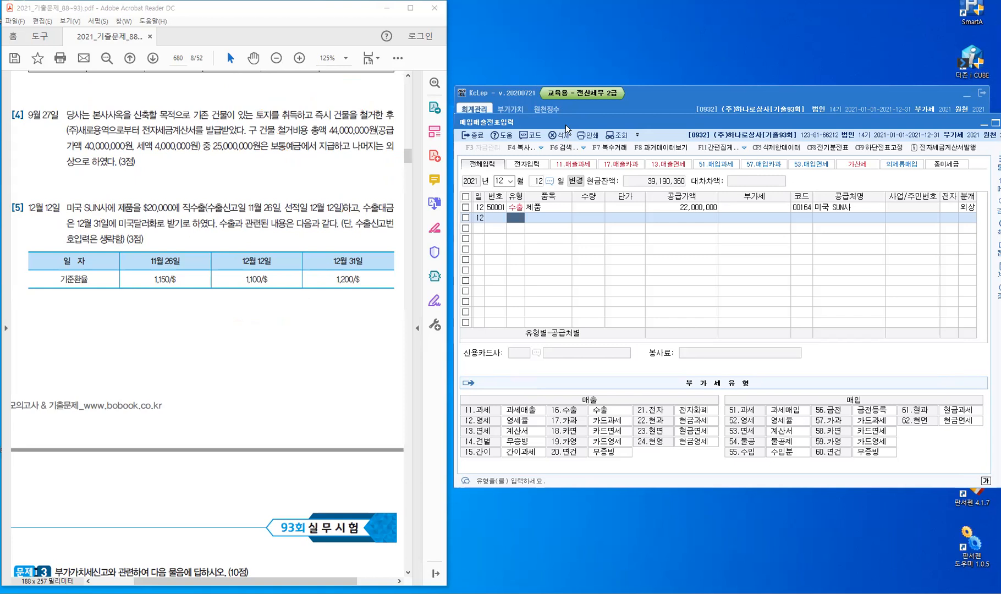
{"action": "key", "text": "Escape"}
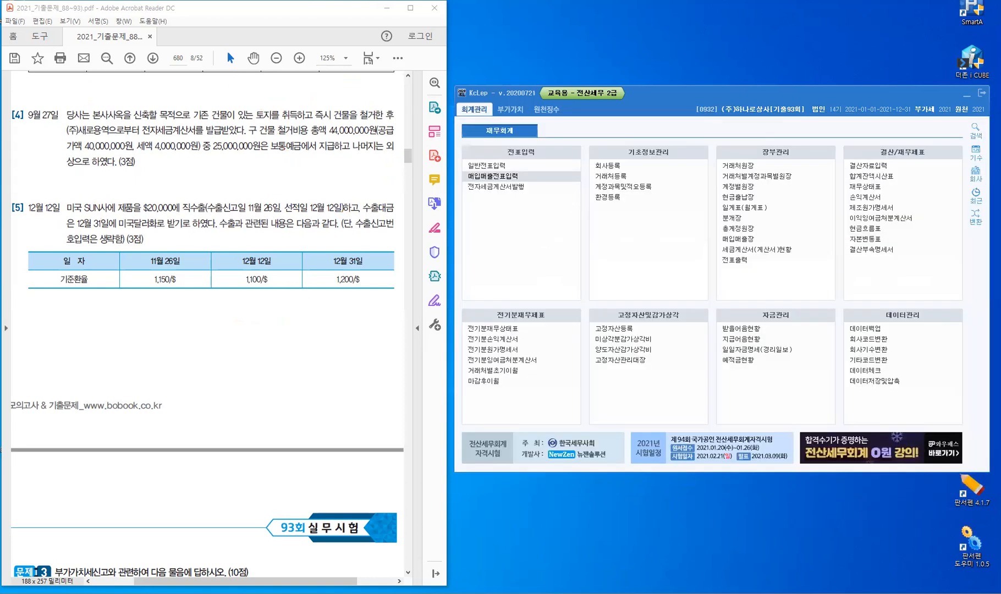